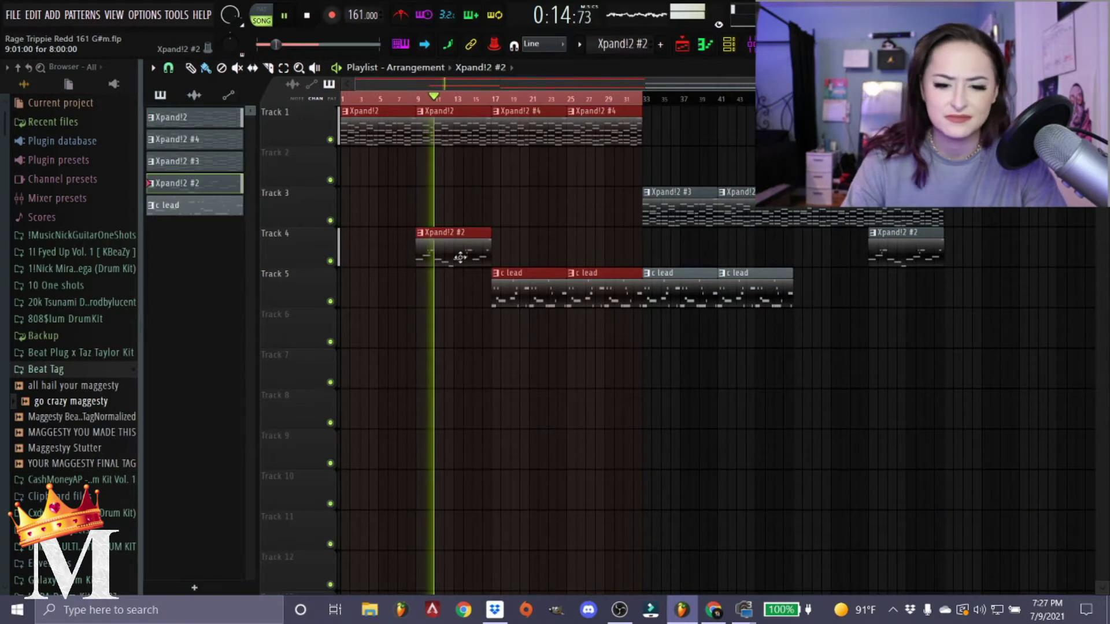
- Review the notes of the Xpand!2 #2 pattern in the piano roll and return to the playlist
{"action": "scroll", "coordinate": [376, 445], "scroll_direction": "down", "scroll_amount": 2}
{"action": "left_click", "coordinate": [462, 435]}
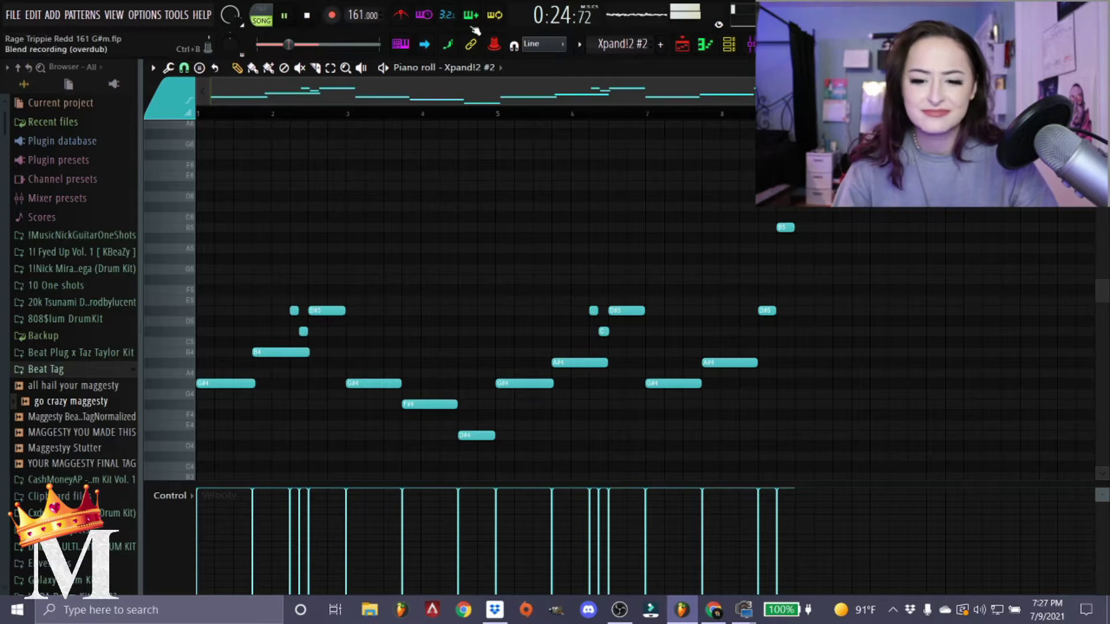
{"action": "key", "text": "Escape"}
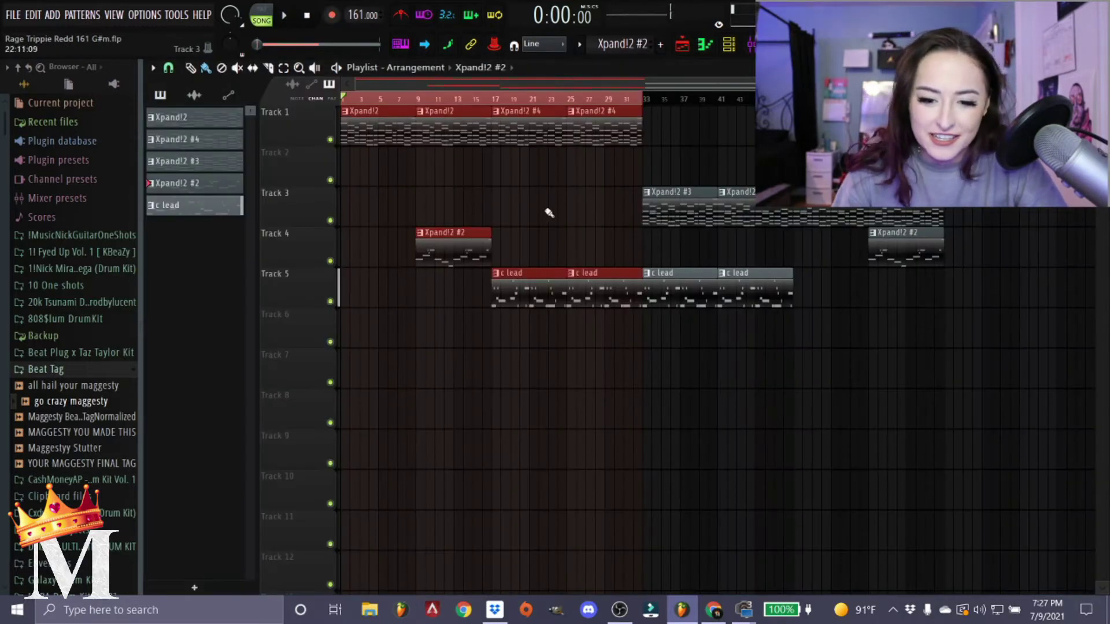
- Check the c lead pattern on Track 5 in the piano roll and play the arrangement from bar 17
{"action": "scroll", "coordinate": [456, 112], "scroll_direction": "up", "scroll_amount": 3}
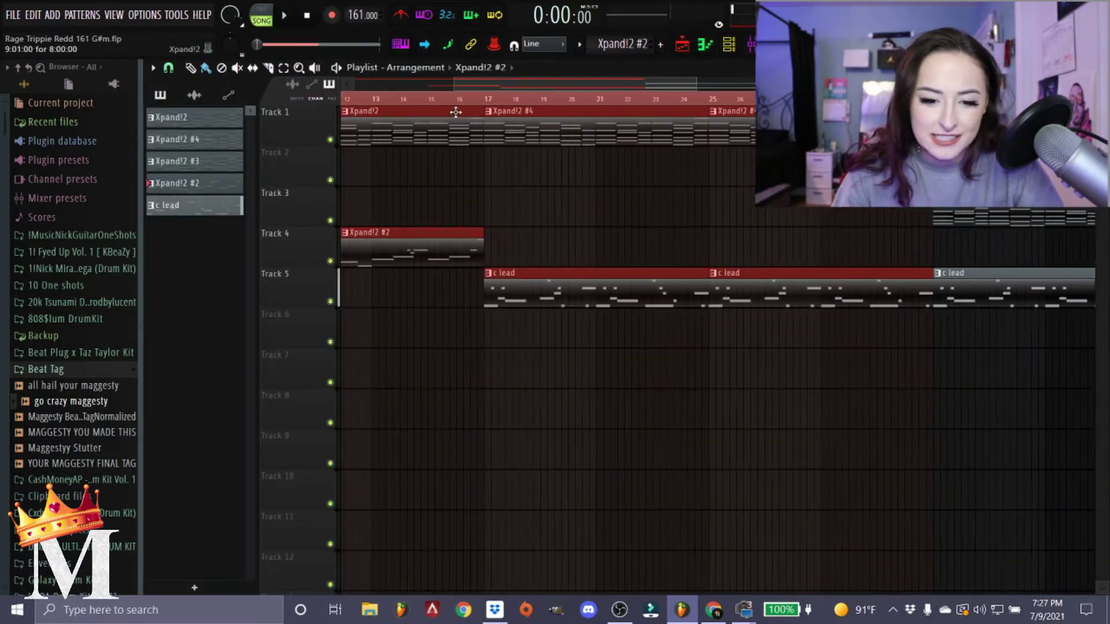
{"action": "double_click", "coordinate": [533, 278]}
{"action": "key", "text": "Escape"}
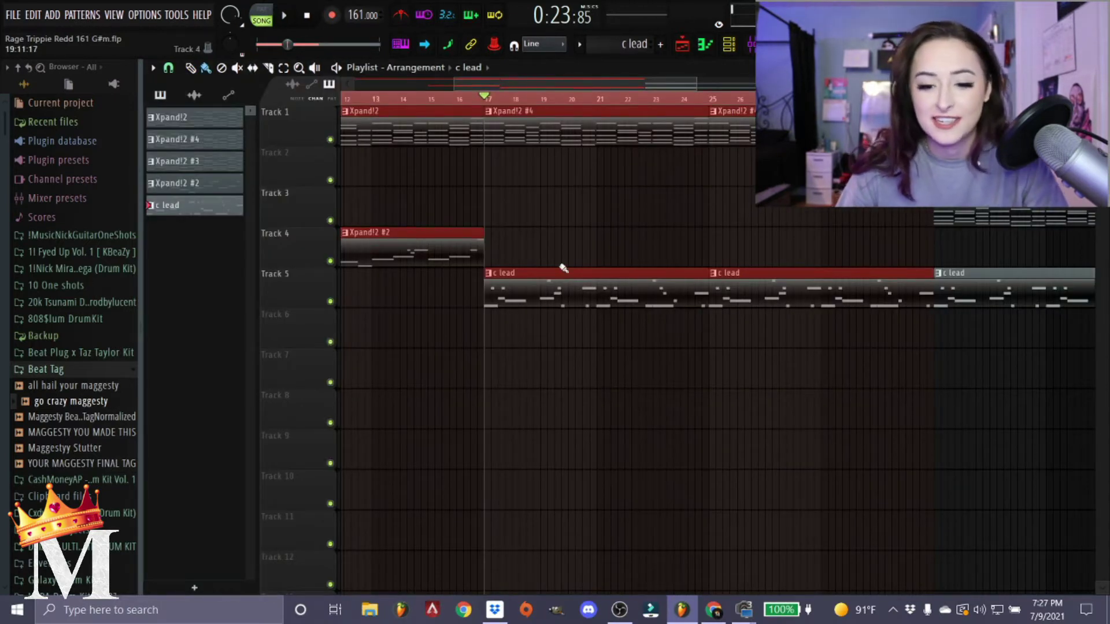
{"action": "key", "text": "space"}
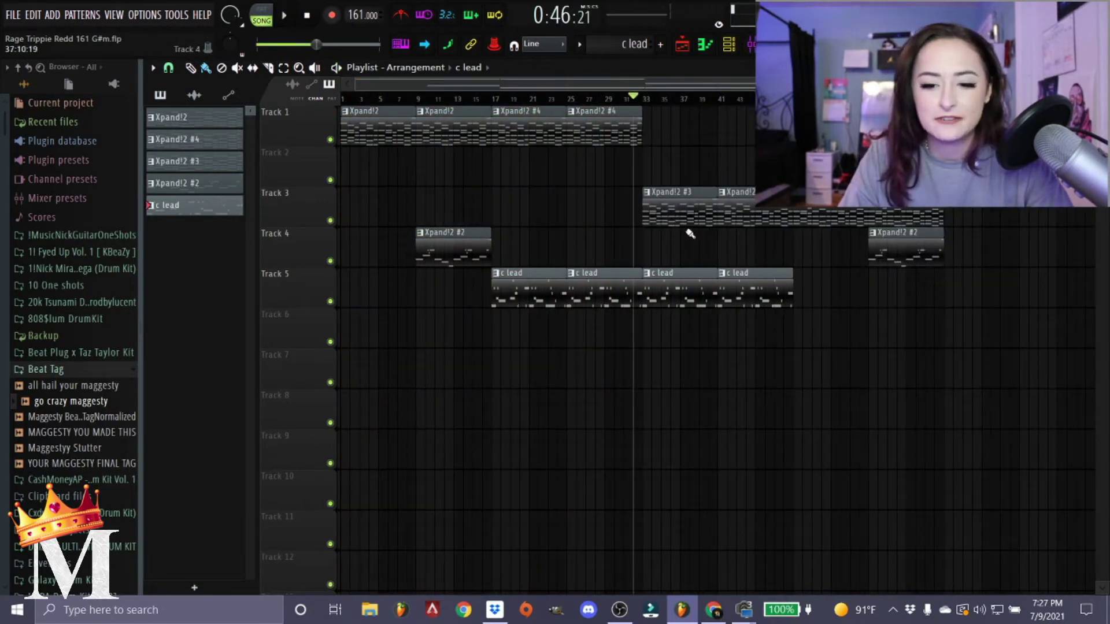
- Examine the chord notes of the Xpand!2 #3 pattern and play the arrangement from bar 33
{"action": "scroll", "coordinate": [648, 220], "scroll_direction": "up", "scroll_amount": 2}
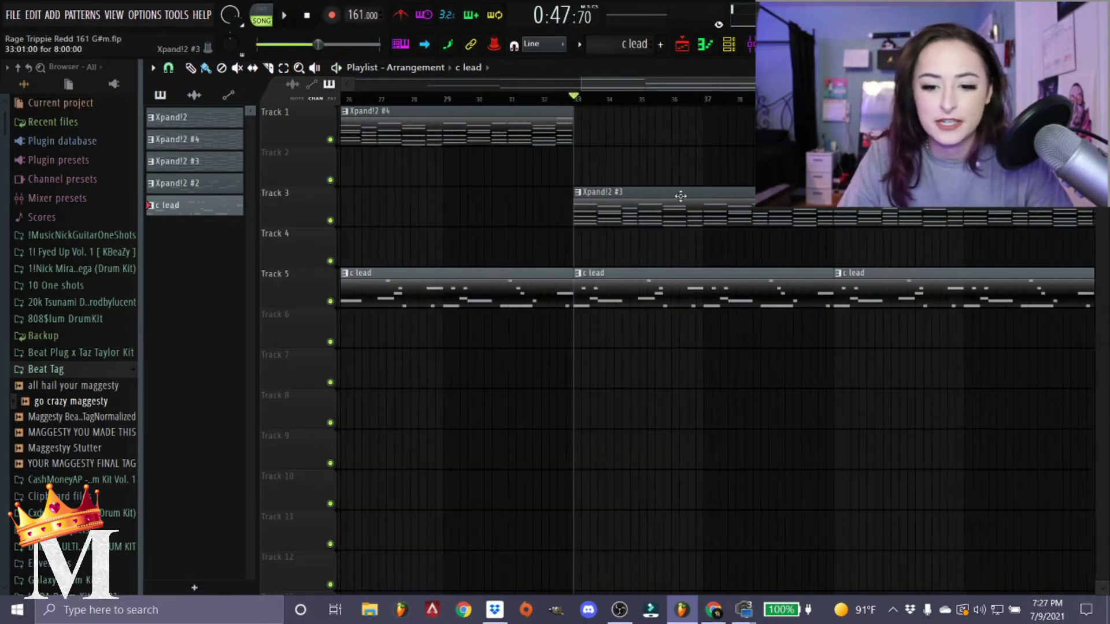
{"action": "double_click", "coordinate": [683, 198]}
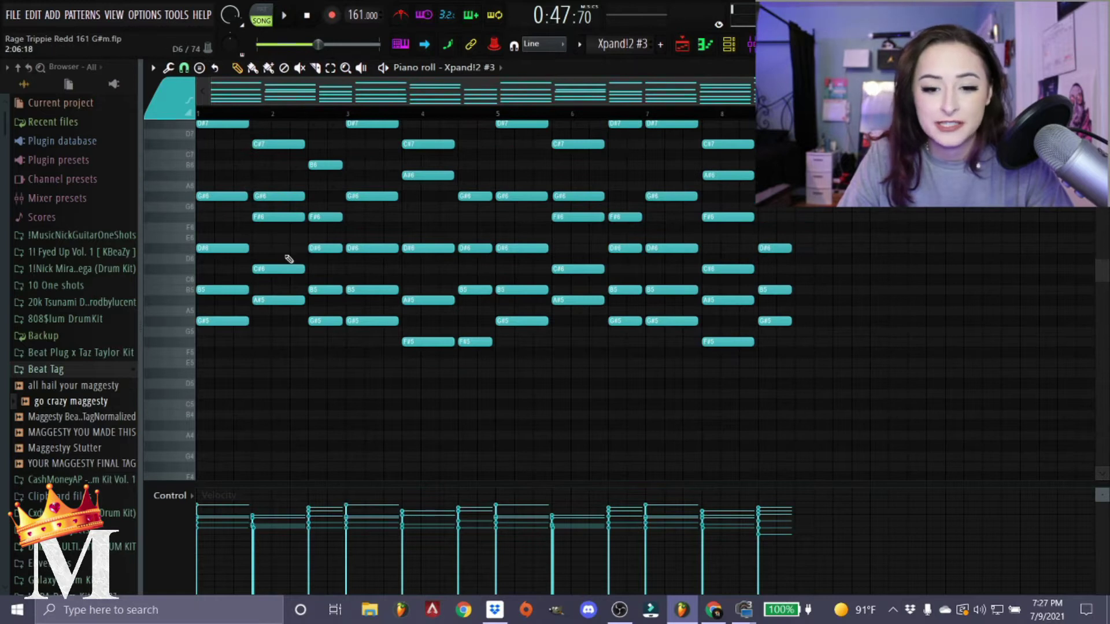
{"action": "scroll", "coordinate": [308, 244], "scroll_direction": "up", "scroll_amount": 3}
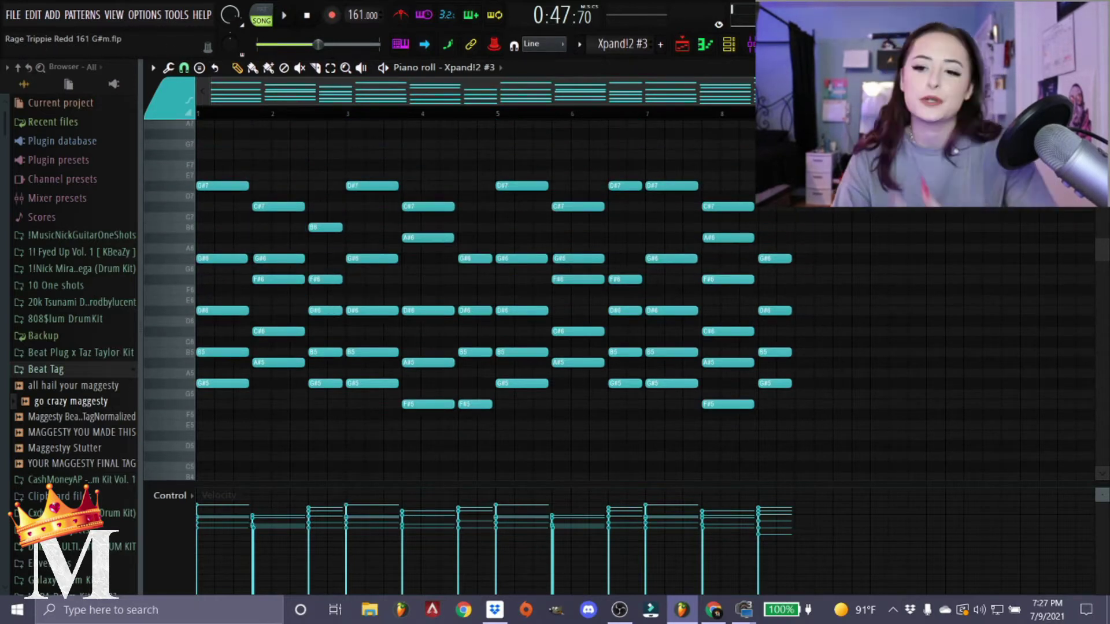
{"action": "key", "text": "F5"}
{"action": "key", "text": "space"}
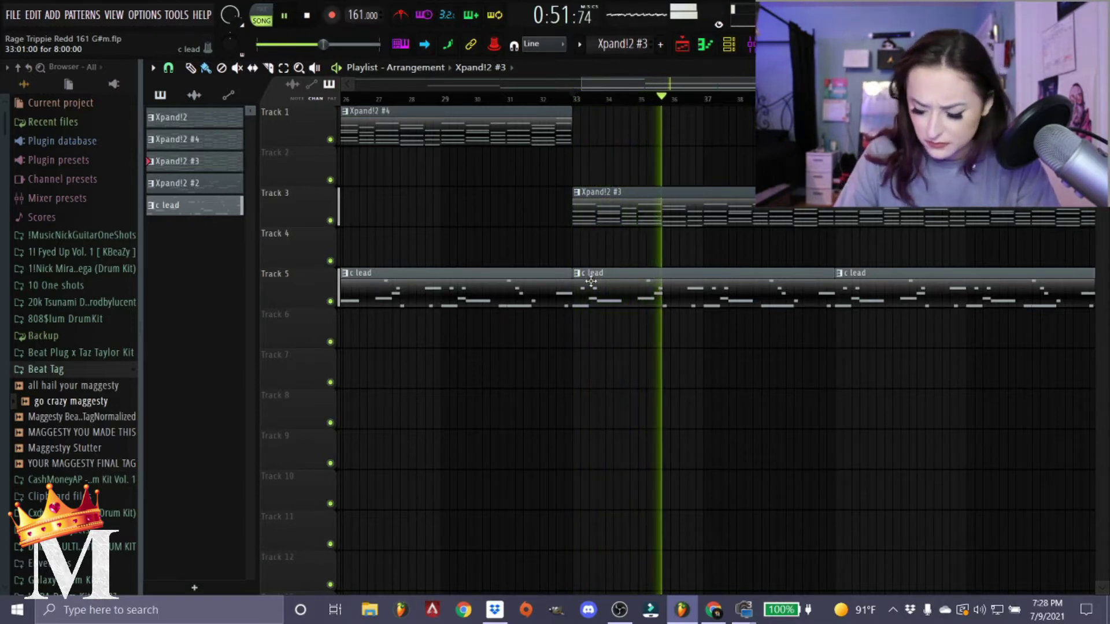
{"action": "key", "text": "space"}
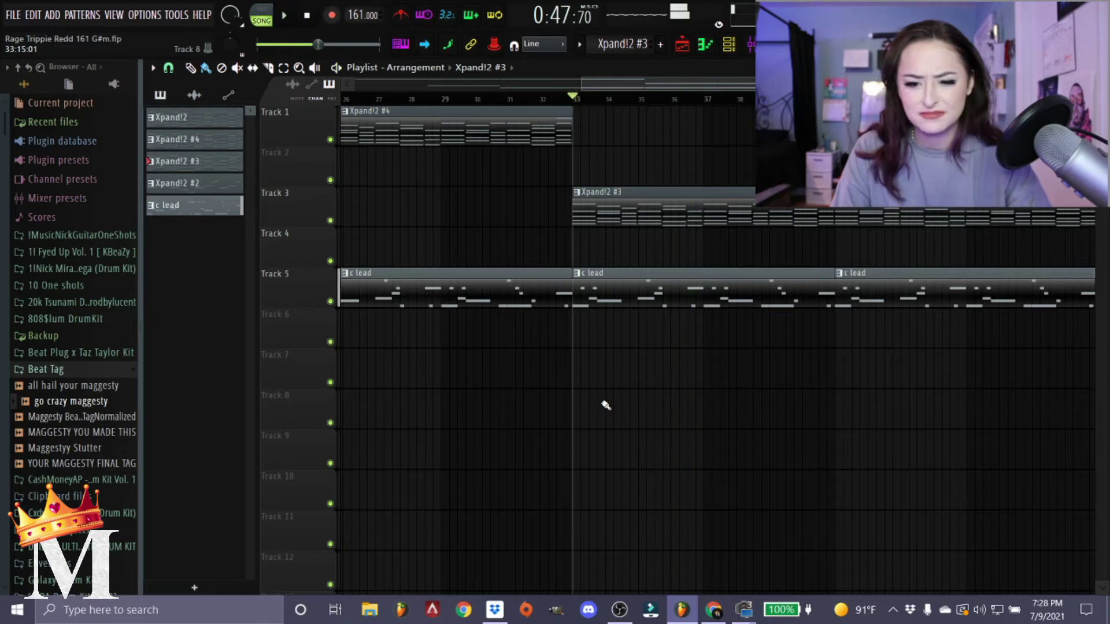
- Inspect the instrument preset and settings of the Xpand!2 channel, and close the plugin and Channel rack
{"action": "scroll", "coordinate": [668, 311], "scroll_direction": "down", "scroll_amount": 3}
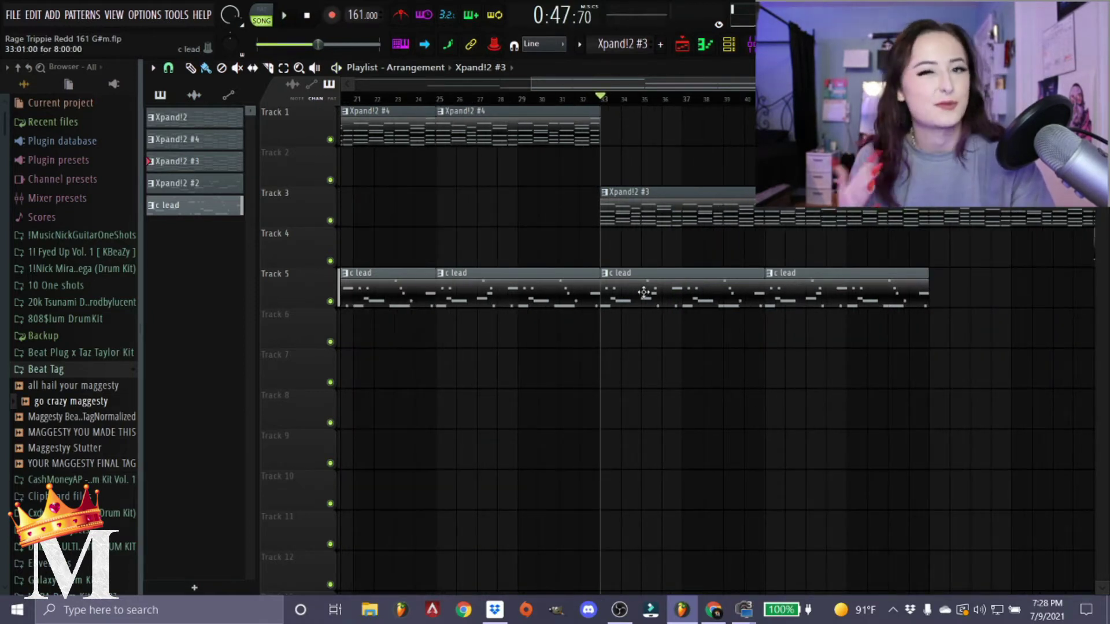
{"action": "scroll", "coordinate": [669, 322], "scroll_direction": "down", "scroll_amount": 4}
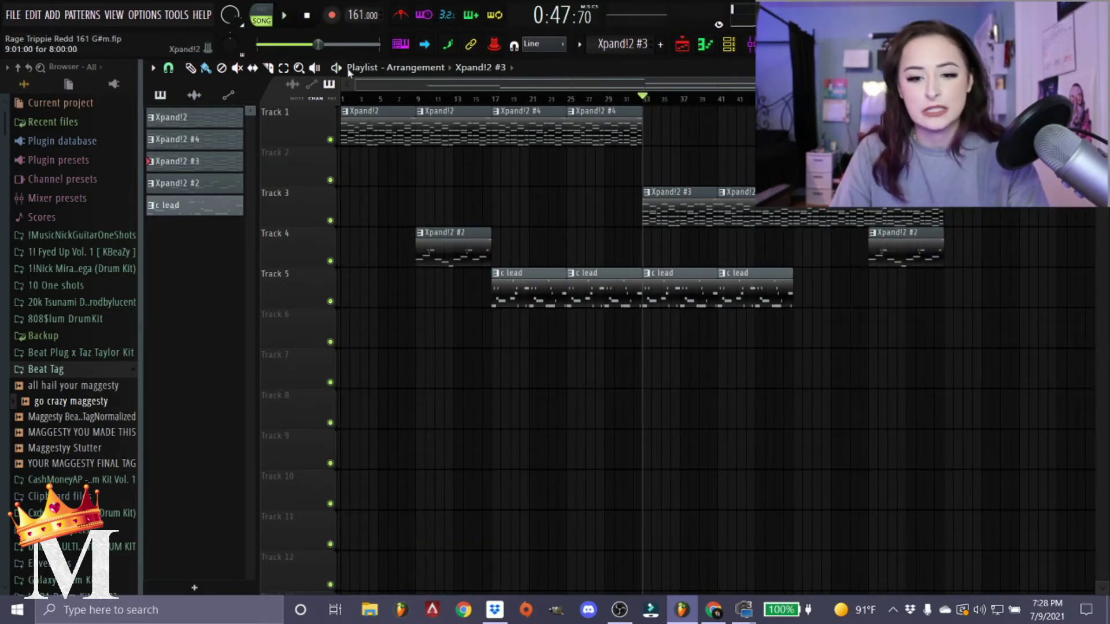
{"action": "scroll", "coordinate": [388, 157], "scroll_direction": "up", "scroll_amount": 3}
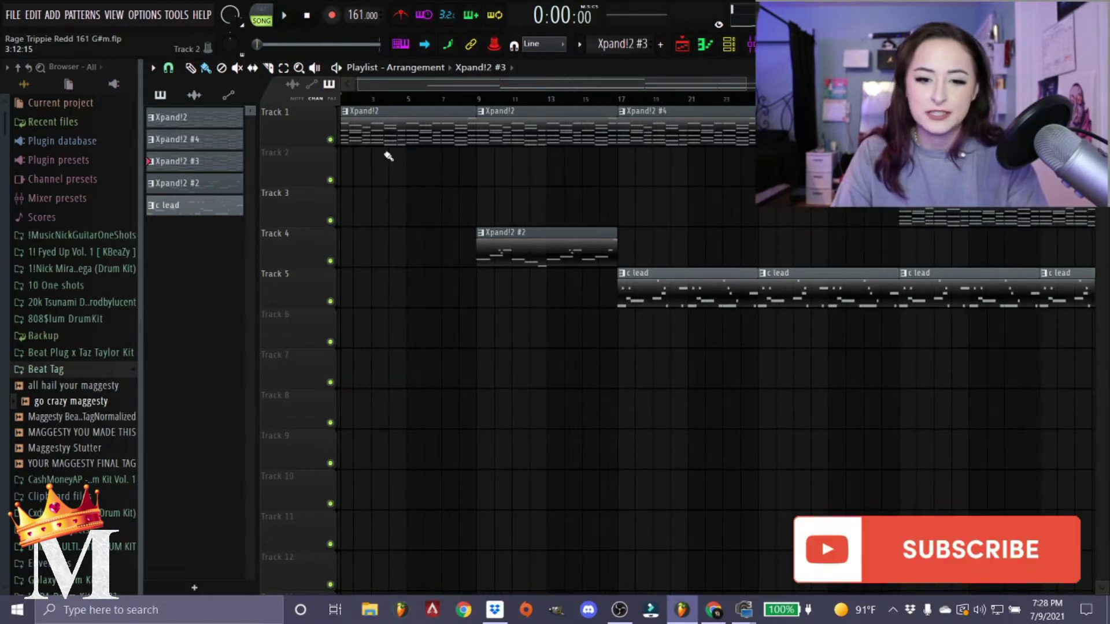
{"action": "left_click", "coordinate": [729, 45]}
{"action": "left_click", "coordinate": [292, 199]}
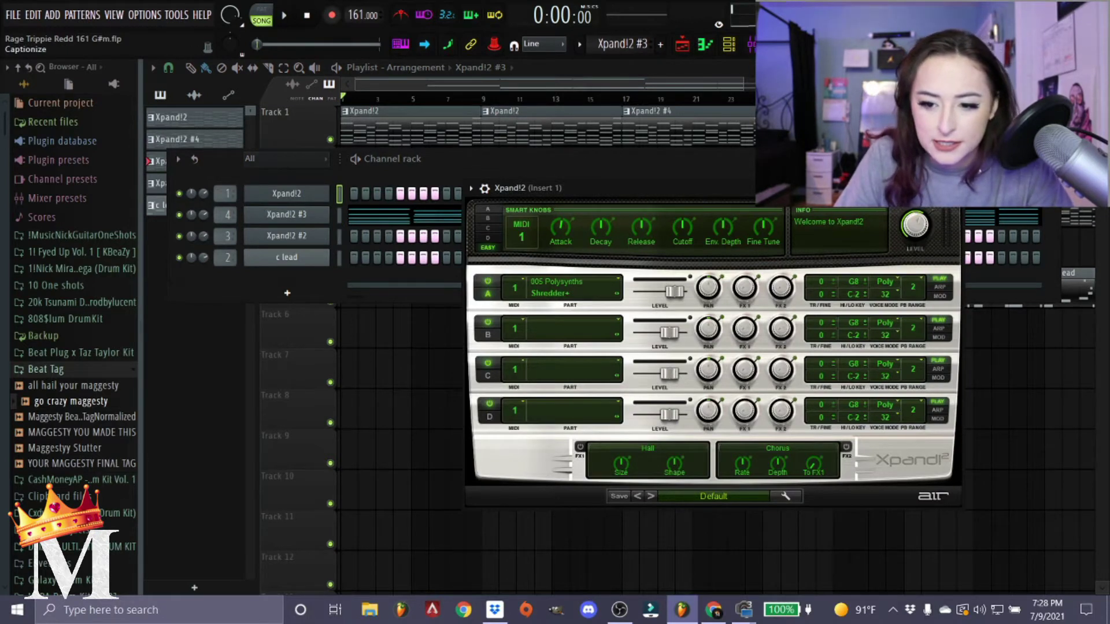
{"action": "left_click", "coordinate": [952, 188]}
{"action": "left_click", "coordinate": [1048, 159]}
- Solo Track 1 and play its opening chords from the start of the arrangement
{"action": "right_click", "coordinate": [330, 139]}
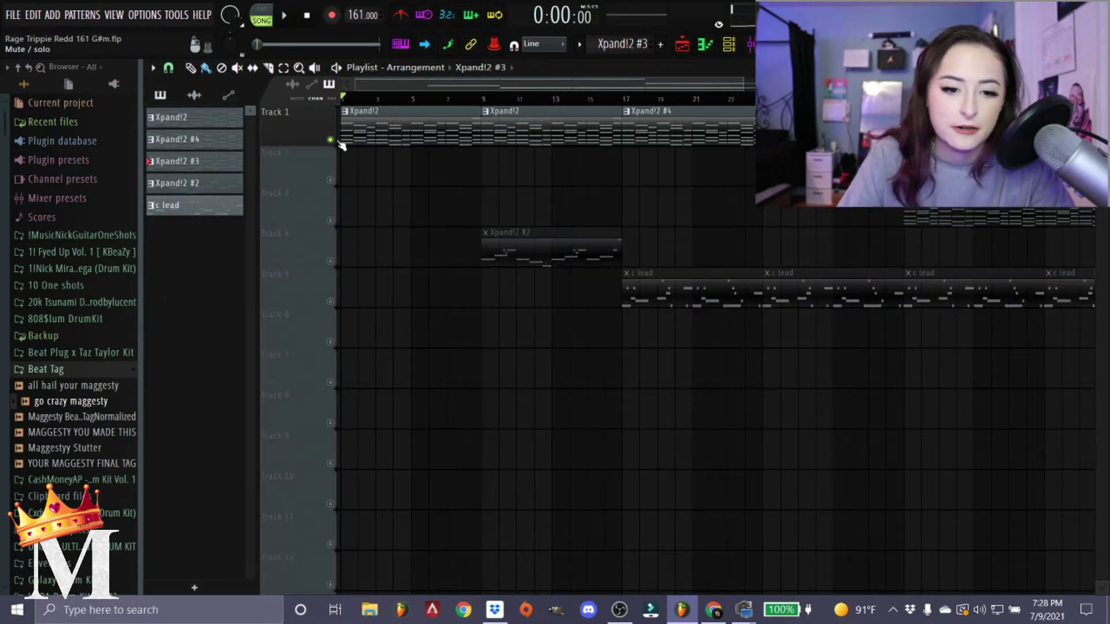
{"action": "key", "text": "space"}
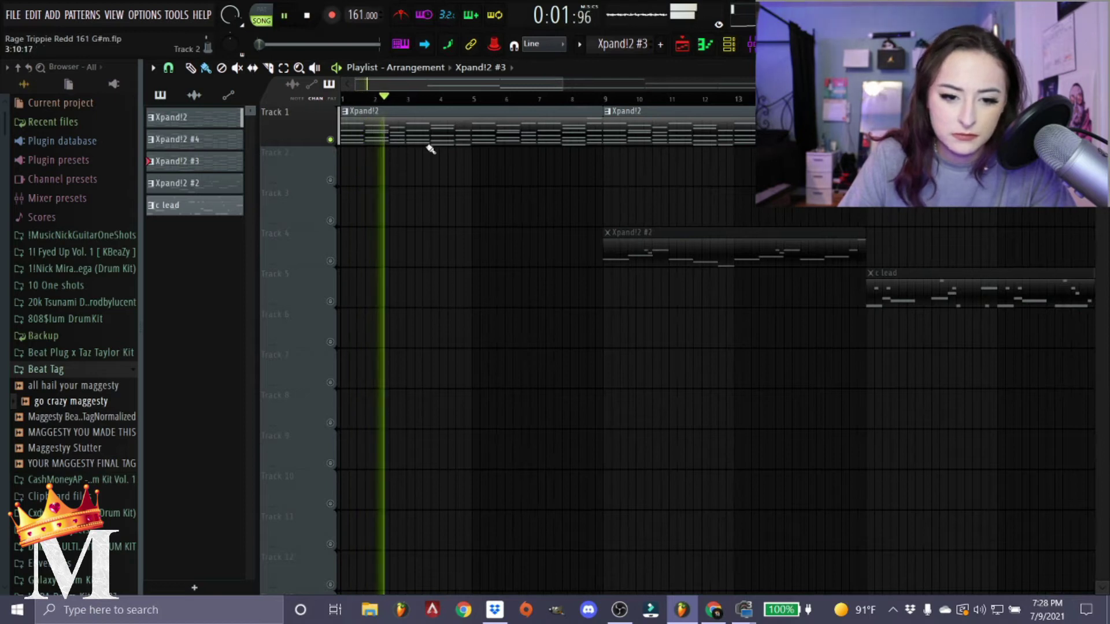
{"action": "key", "text": "space"}
- Examine the chord notes of the first Xpand!2 pattern on Track 1 in the piano roll
{"action": "double_click", "coordinate": [427, 144]}
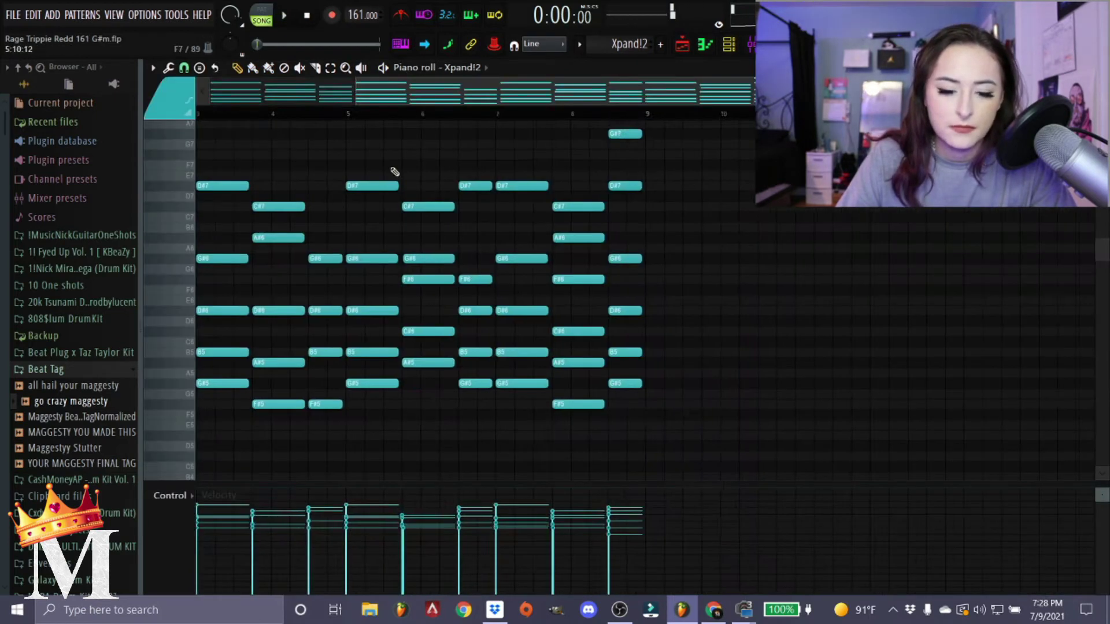
{"action": "scroll", "coordinate": [322, 295], "scroll_direction": "down", "scroll_amount": 4}
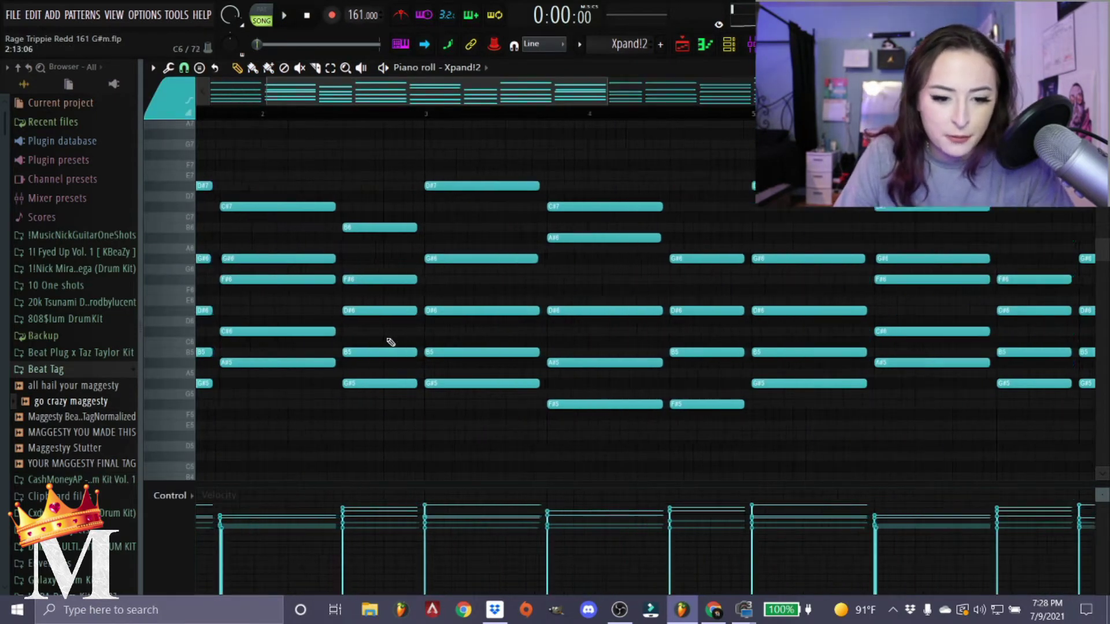
{"action": "scroll", "coordinate": [188, 298], "scroll_direction": "down", "scroll_amount": 1}
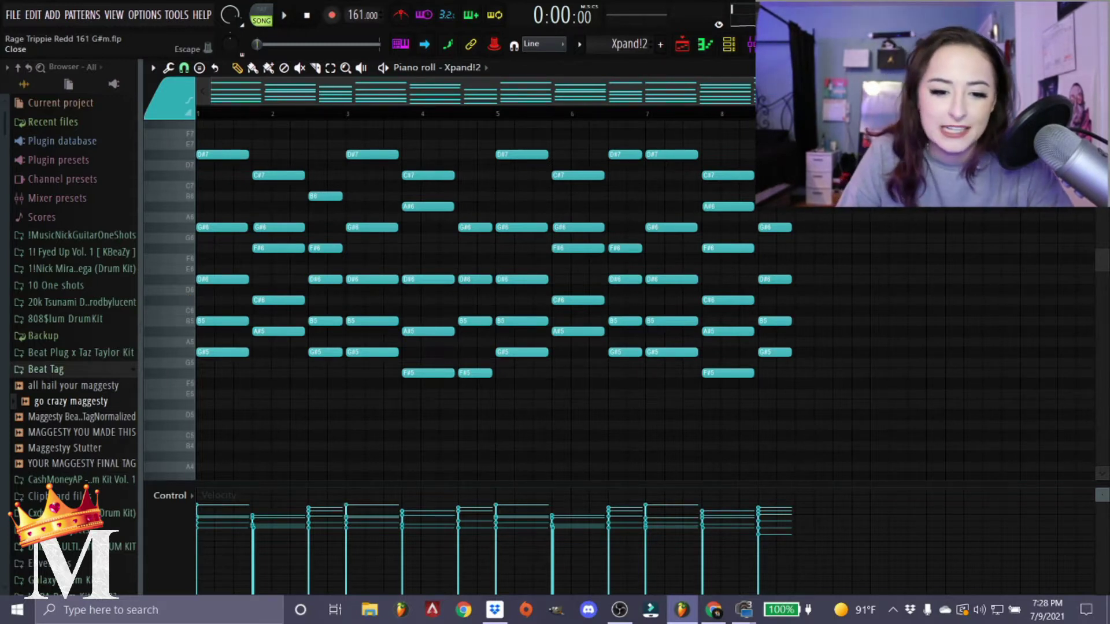
- Return to the playlist, replay the soloed Track 1 chords, and turn off the solo
{"action": "key", "text": "F5"}
{"action": "key", "text": "space"}
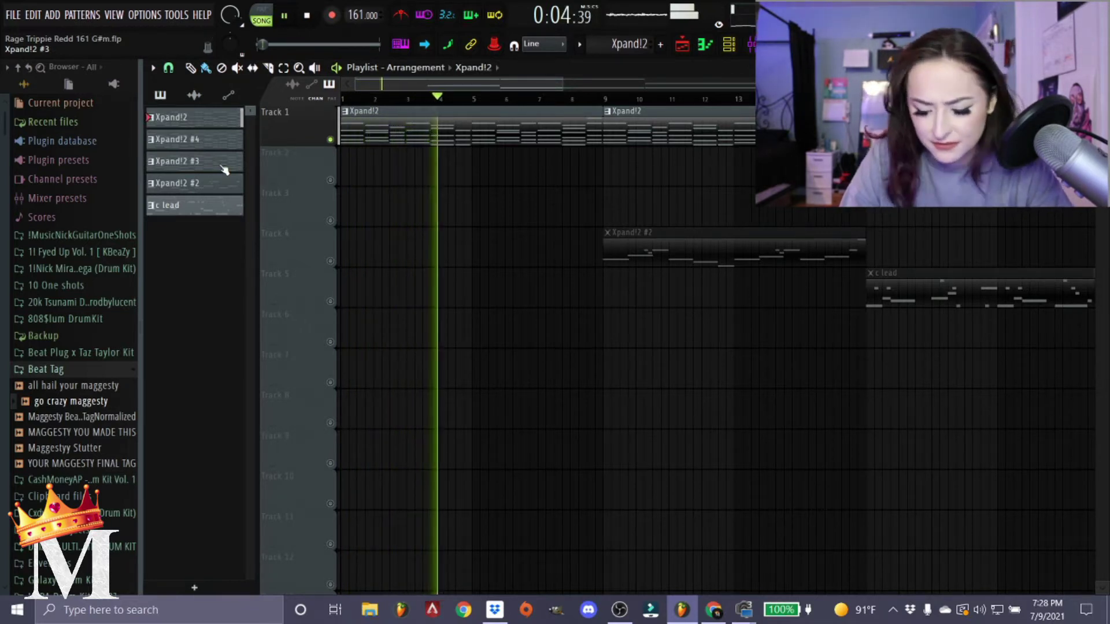
{"action": "key", "text": "space"}
{"action": "right_click", "coordinate": [330, 140]}
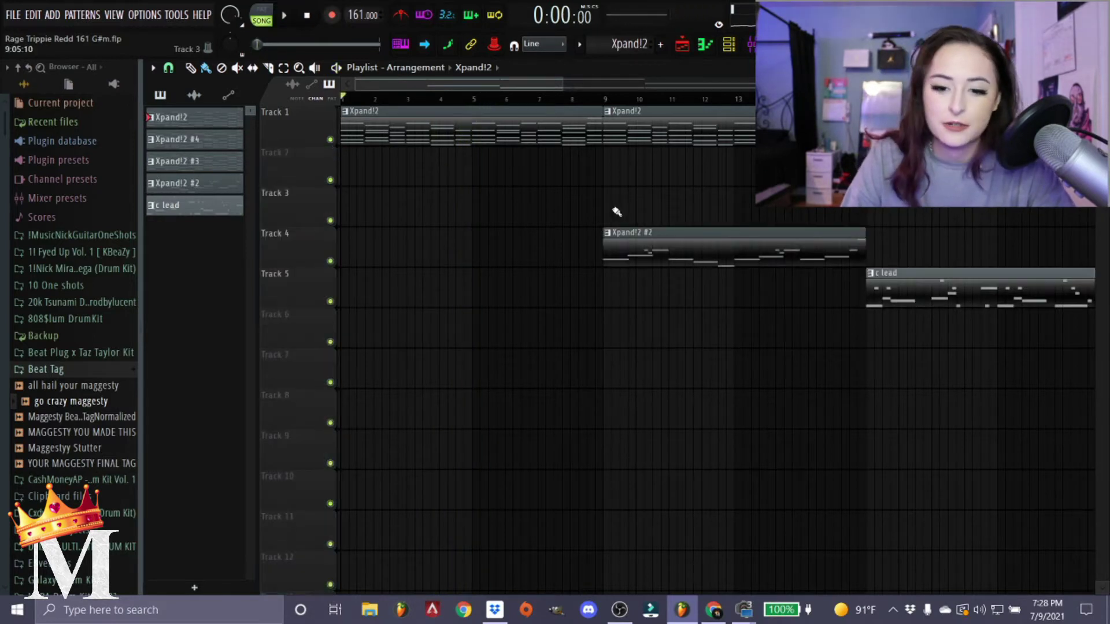
- Inspect the instrument preset and settings of the Xpand!2 #2 channel, and return to the playlist
{"action": "scroll", "coordinate": [636, 181], "scroll_direction": "up", "scroll_amount": 2}
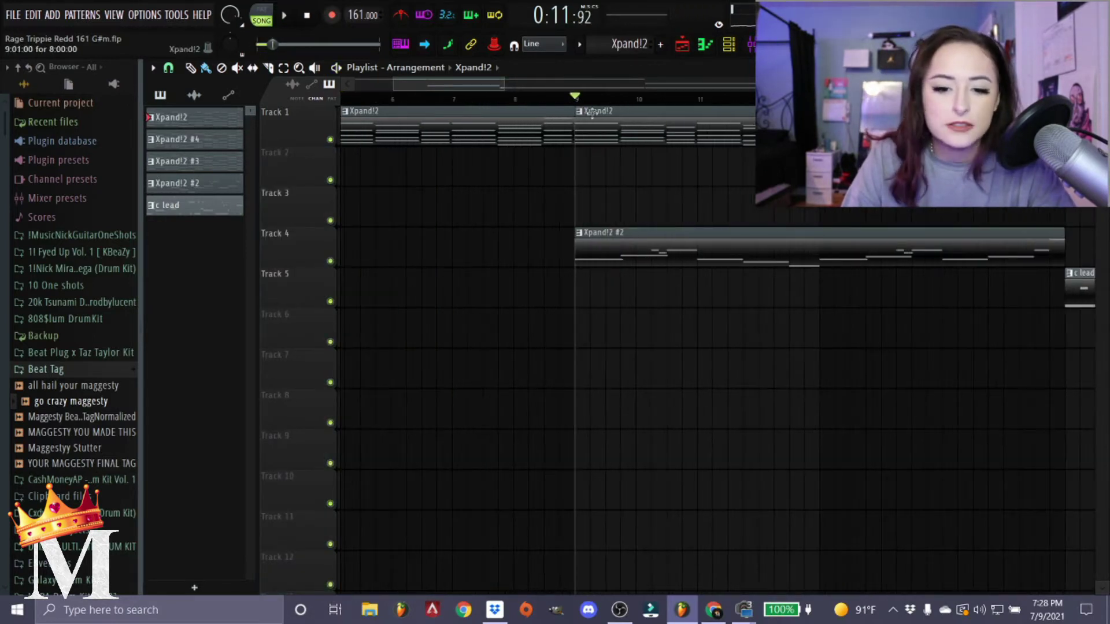
{"action": "left_click", "coordinate": [728, 45]}
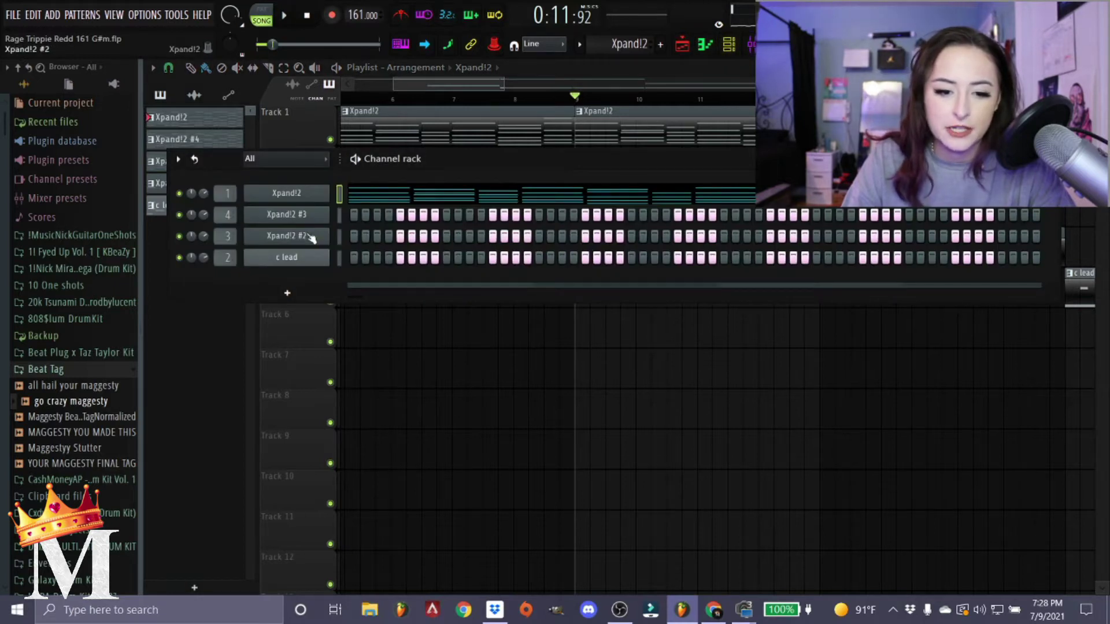
{"action": "left_click", "coordinate": [286, 236]}
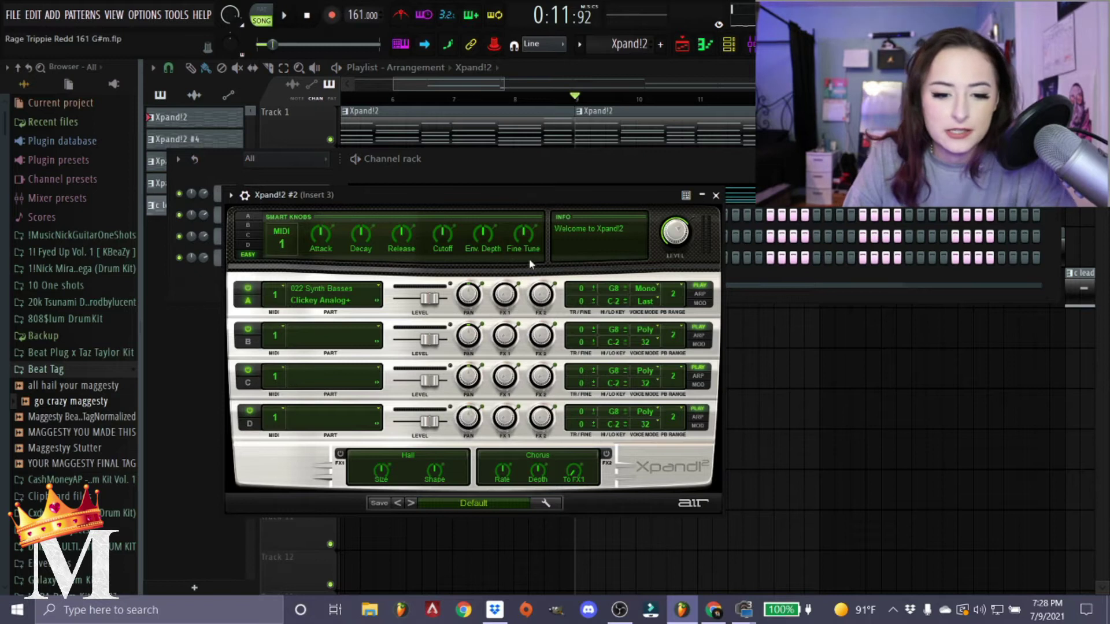
{"action": "left_click", "coordinate": [716, 195]}
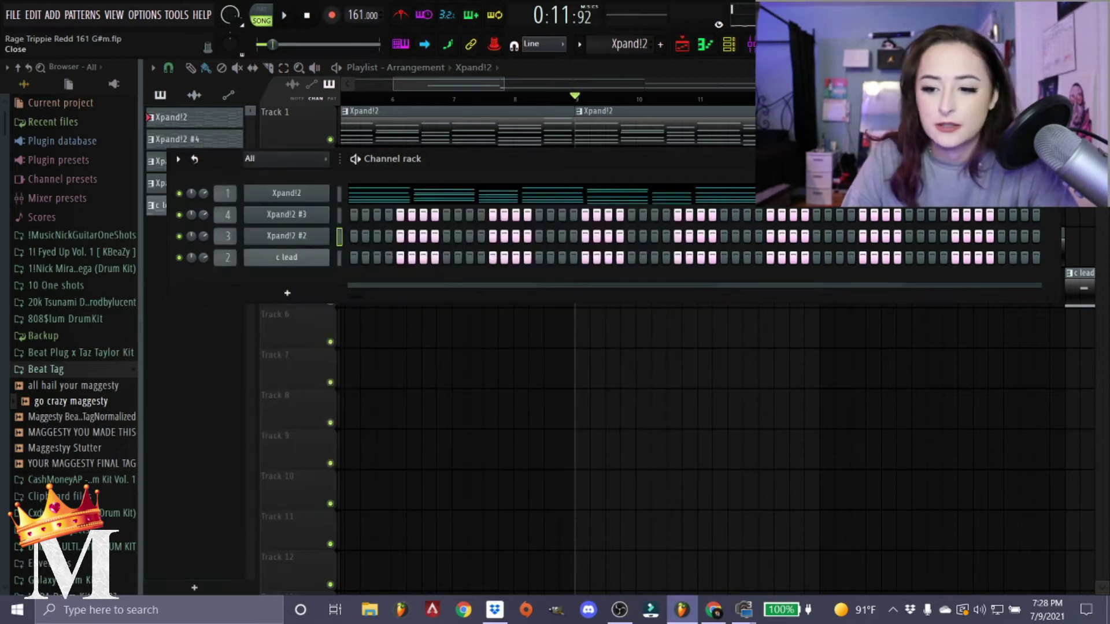
{"action": "left_click", "coordinate": [1050, 159]}
{"action": "right_click", "coordinate": [318, 256]}
{"action": "left_click", "coordinate": [303, 253]}
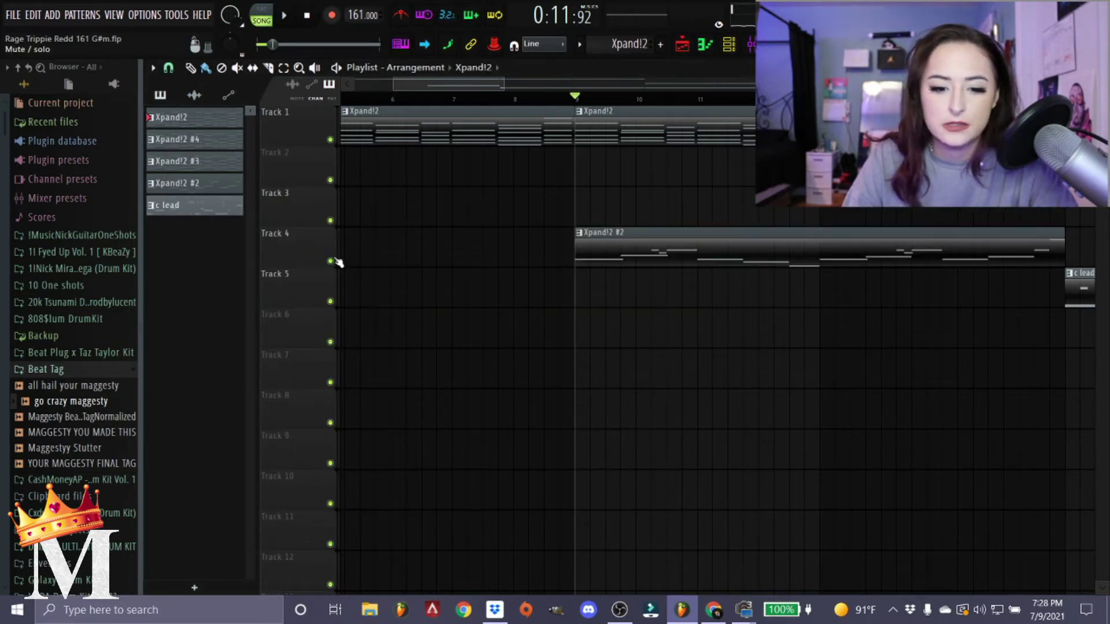
- Solo Track 4 to play the Xpand!2 #2 melody from bar 9, and turn all tracks back on
{"action": "right_click", "coordinate": [330, 260]}
{"action": "key", "text": "space"}
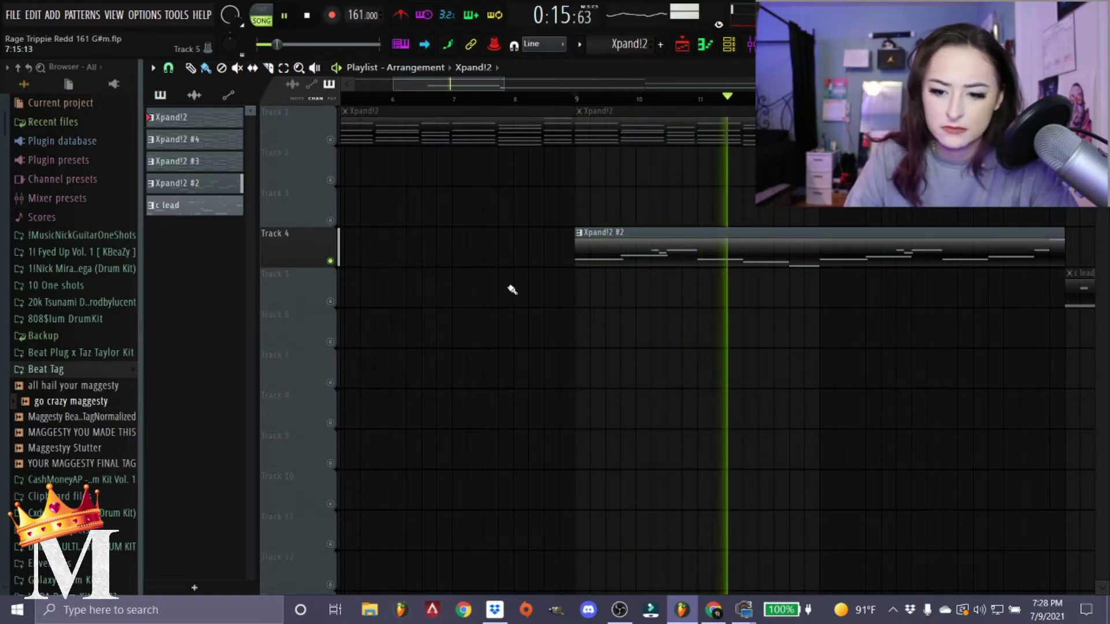
{"action": "left_click", "coordinate": [330, 260], "text": "ctrl"}
{"action": "key", "text": "space"}
{"action": "scroll", "coordinate": [346, 275], "scroll_direction": "down", "scroll_amount": 2, "text": "ctrl"}
{"action": "scroll", "coordinate": [346, 275], "scroll_direction": "down", "scroll_amount": 2, "text": "ctrl"}
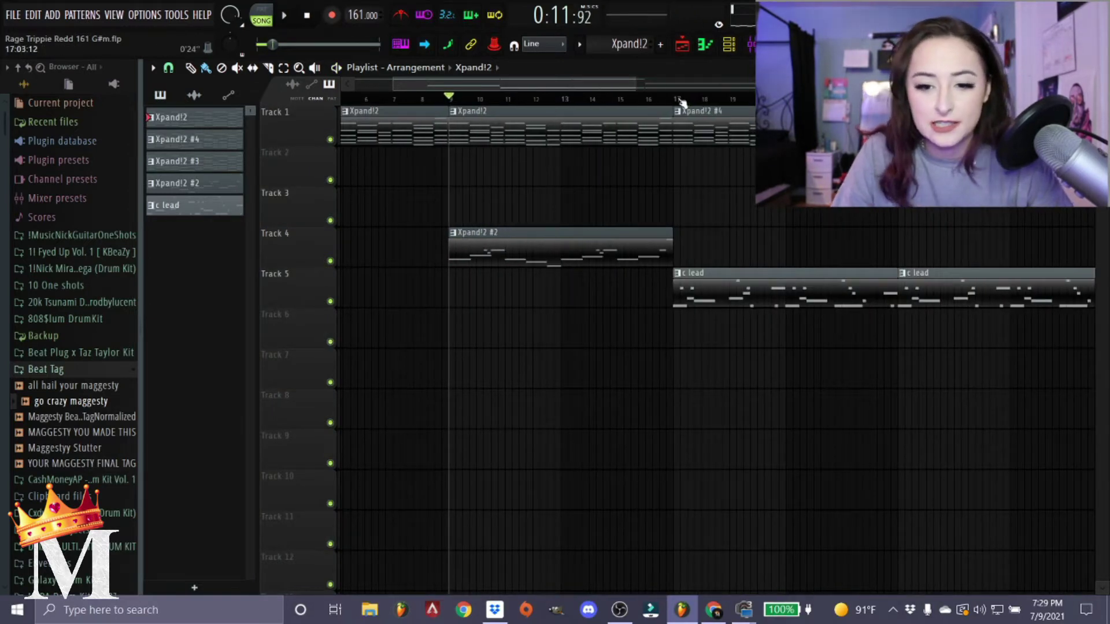
- Select bars 17 to 25 in the playlist timeline and play the c lead melody with Track 5 soloed
{"action": "left_click_drag", "start_coordinate": [675, 99], "coordinate": [898, 99], "text": "ctrl"}
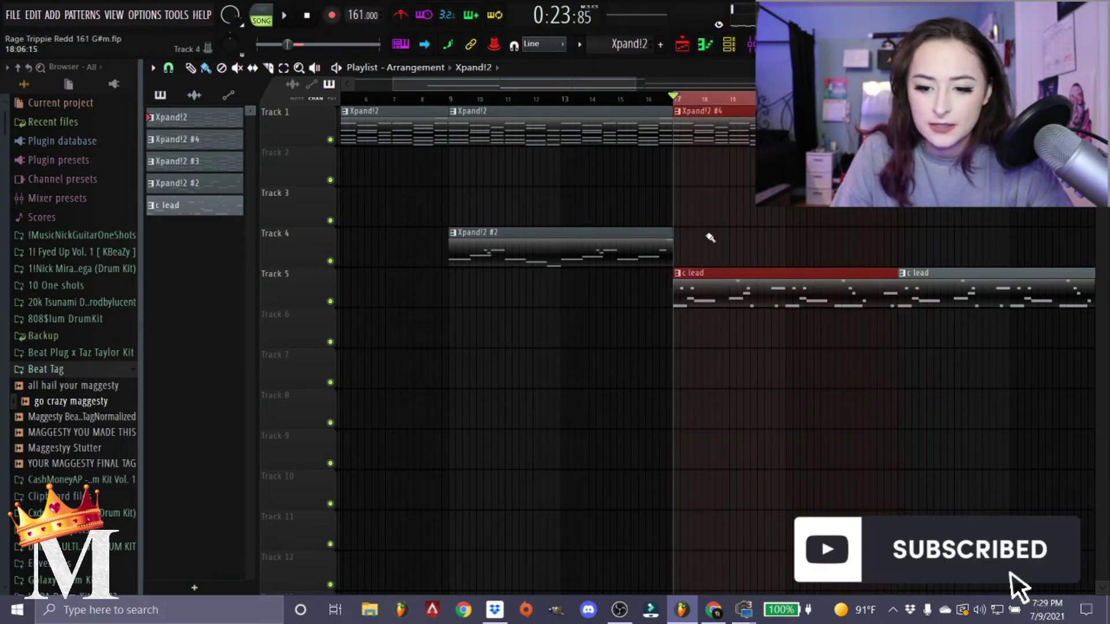
{"action": "right_click", "coordinate": [330, 301]}
{"action": "key", "text": "space"}
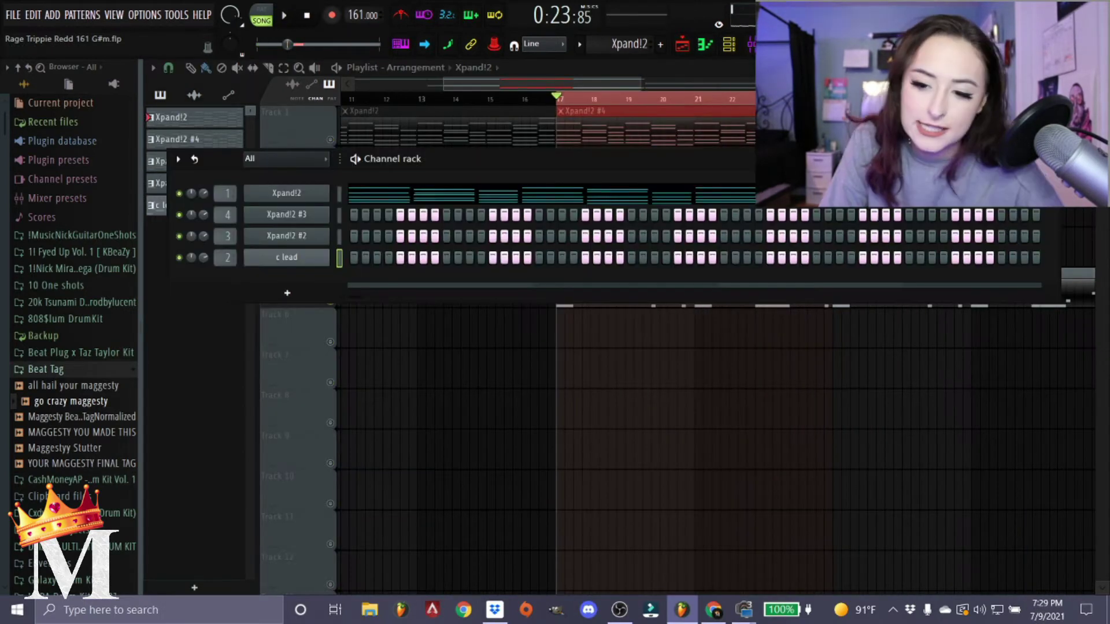
- Inspect the sampler settings of the c lead channel and close the Channel rack
{"action": "key", "text": "F6"}
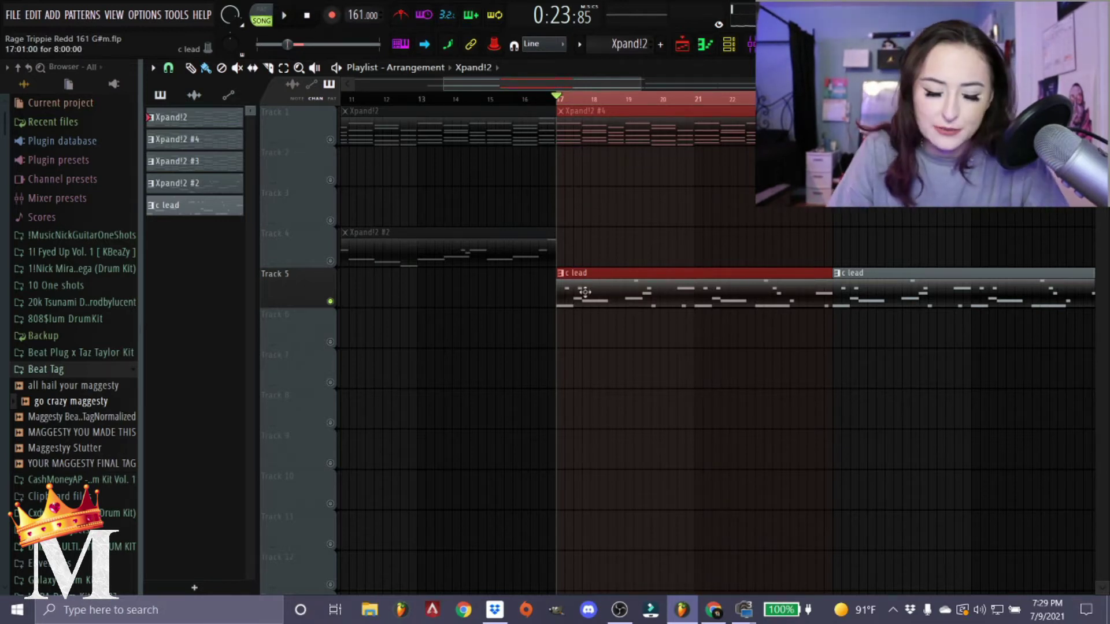
{"action": "left_click", "coordinate": [727, 51]}
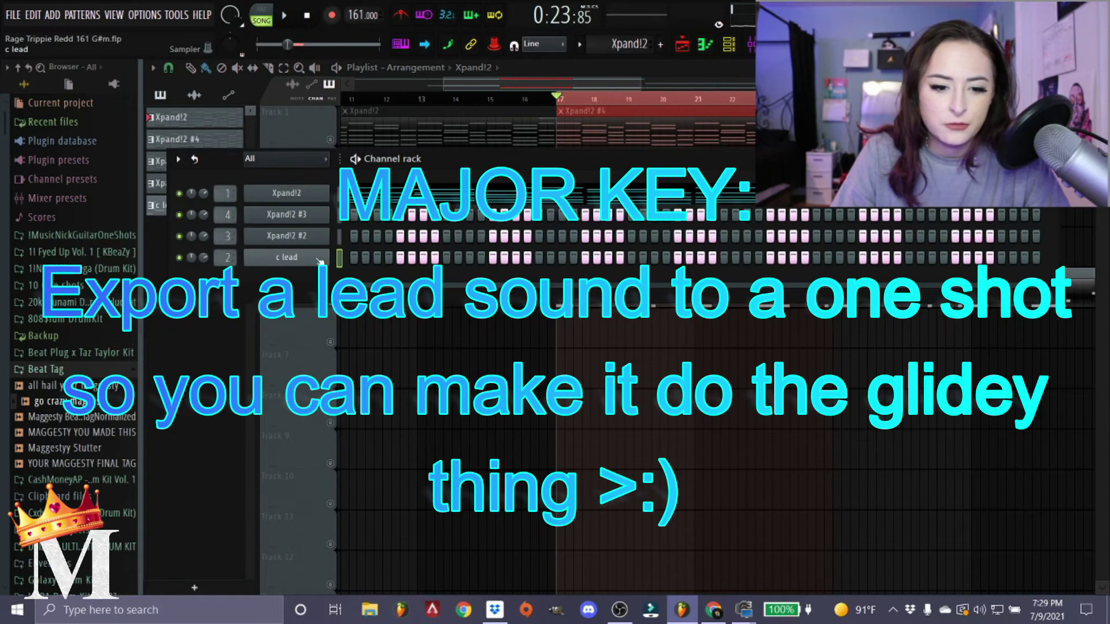
{"action": "left_click", "coordinate": [316, 258]}
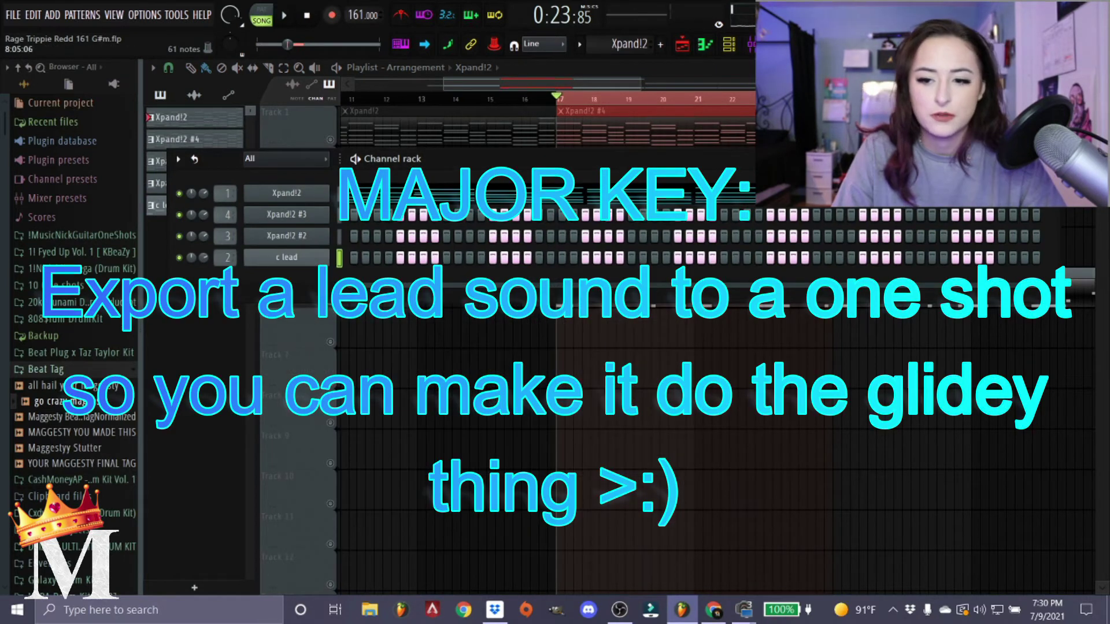
{"action": "left_click", "coordinate": [1053, 159]}
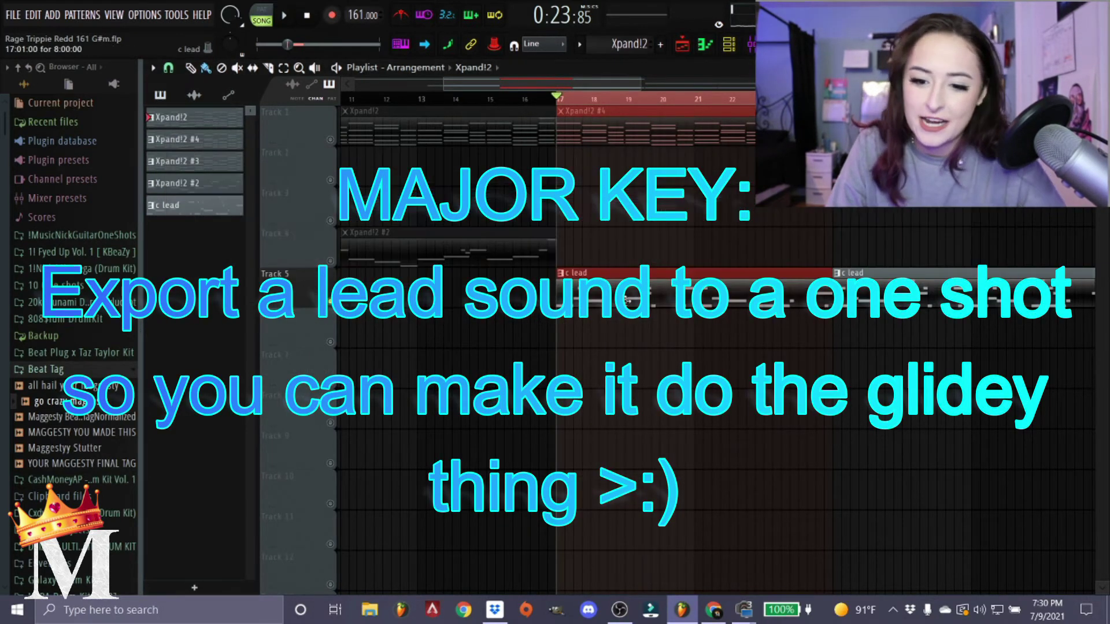
- Open the c lead pattern at bar 17 on Track 5 in the piano roll to view its notes
{"action": "scroll", "coordinate": [563, 341], "scroll_direction": "up", "scroll_amount": 3}
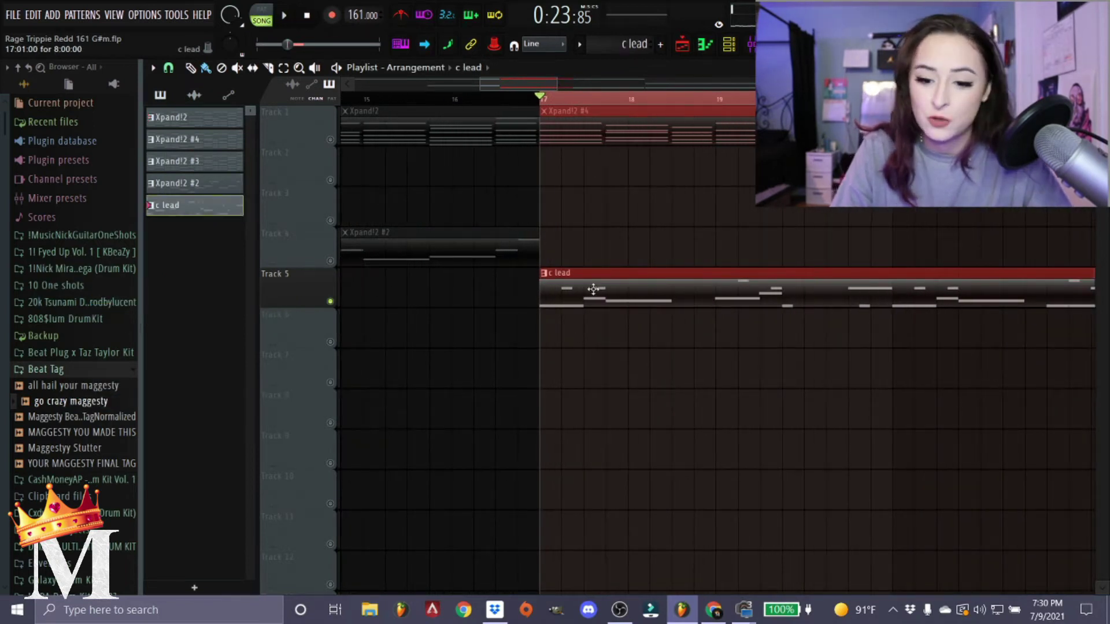
{"action": "double_click", "coordinate": [594, 289]}
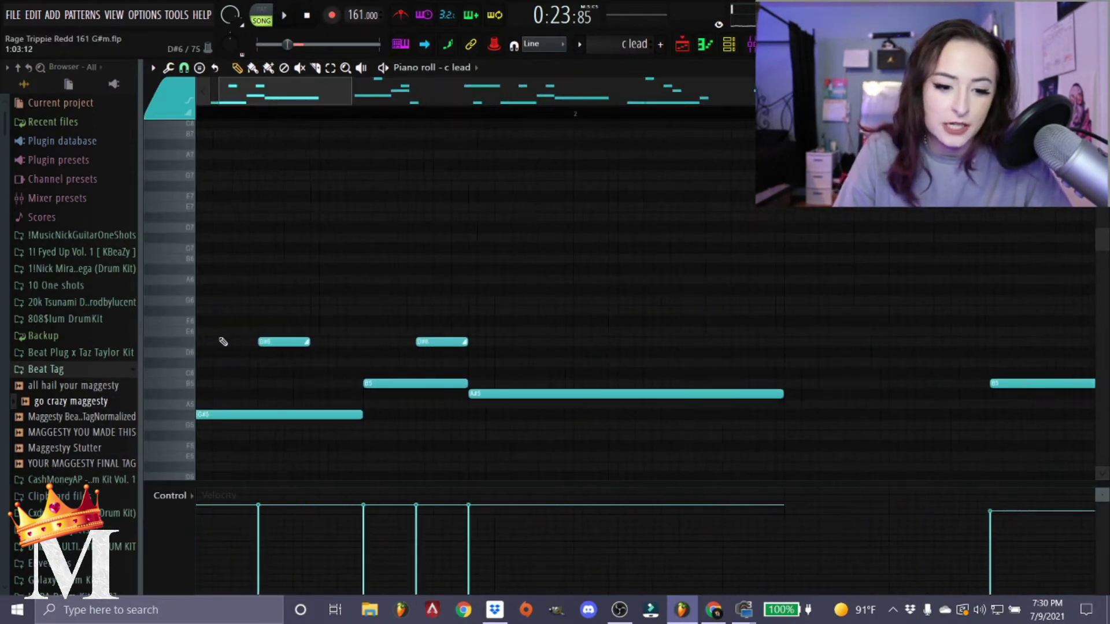
- Examine the c lead notes across the whole pattern and close the piano roll
{"action": "scroll", "coordinate": [223, 341], "scroll_direction": "up", "scroll_amount": 1}
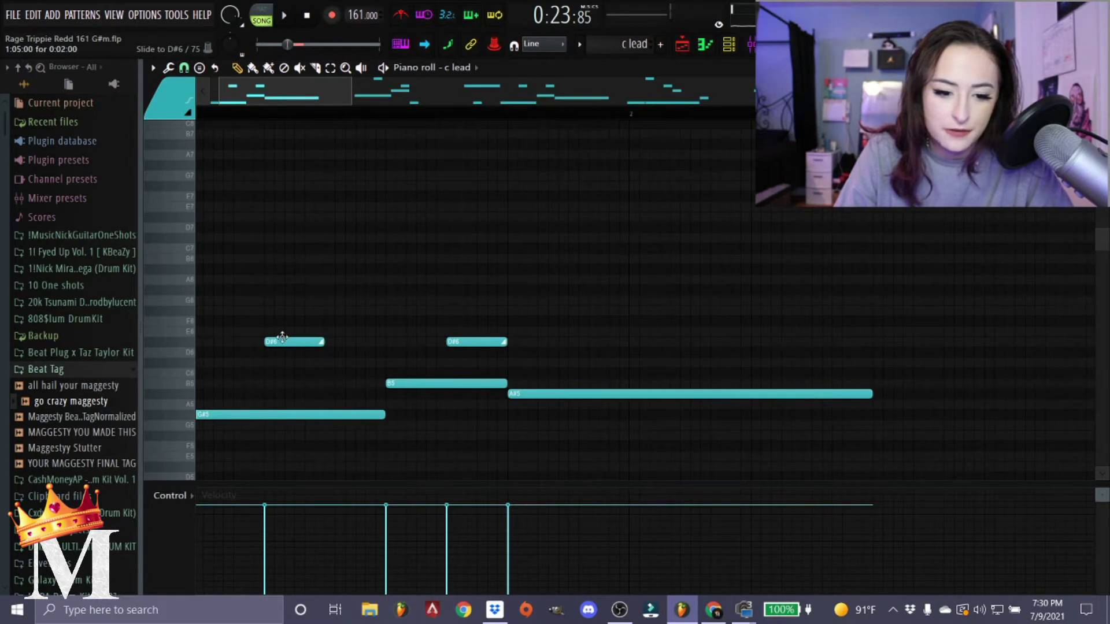
{"action": "scroll", "coordinate": [282, 337], "scroll_direction": "down", "scroll_amount": 5}
{"action": "scroll", "coordinate": [387, 293], "scroll_direction": "down", "scroll_amount": 1}
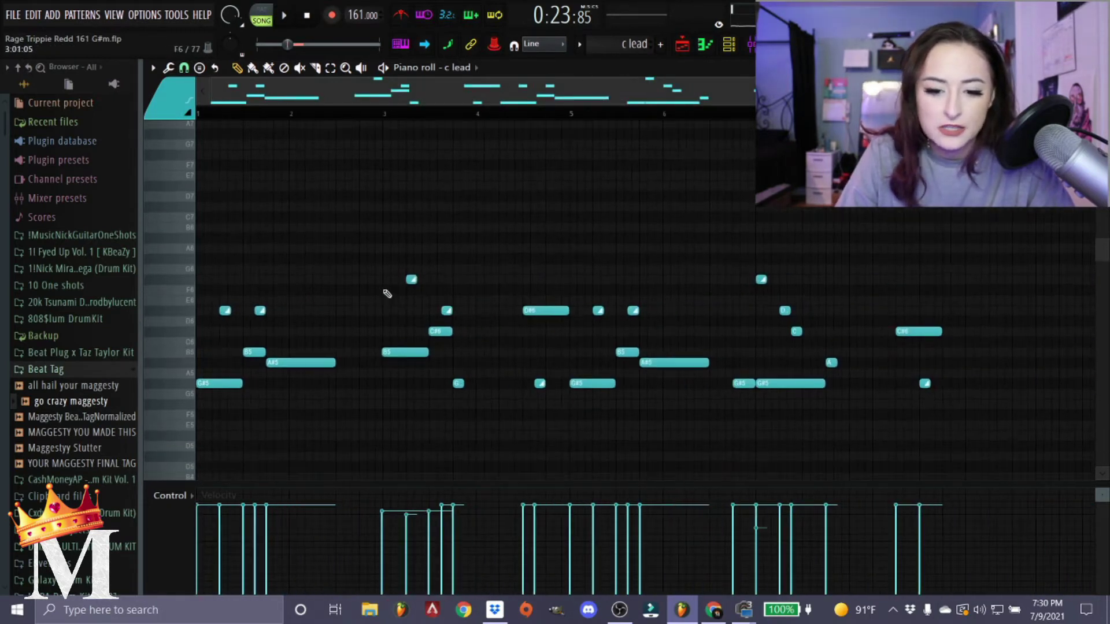
{"action": "scroll", "coordinate": [384, 292], "scroll_direction": "down", "scroll_amount": 1}
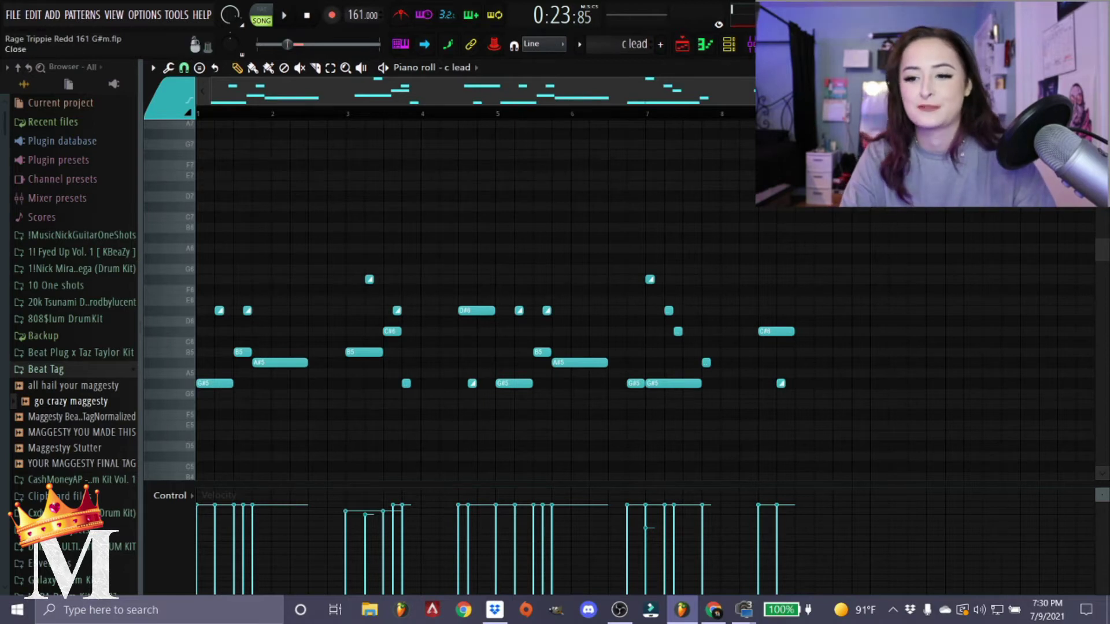
{"action": "key", "text": "Escape"}
- Turn all tracks back on and play bars 17 to 25 with the Xpand!2 #4 and c lead patterns together
{"action": "scroll", "coordinate": [553, 237], "scroll_direction": "down", "scroll_amount": 5}
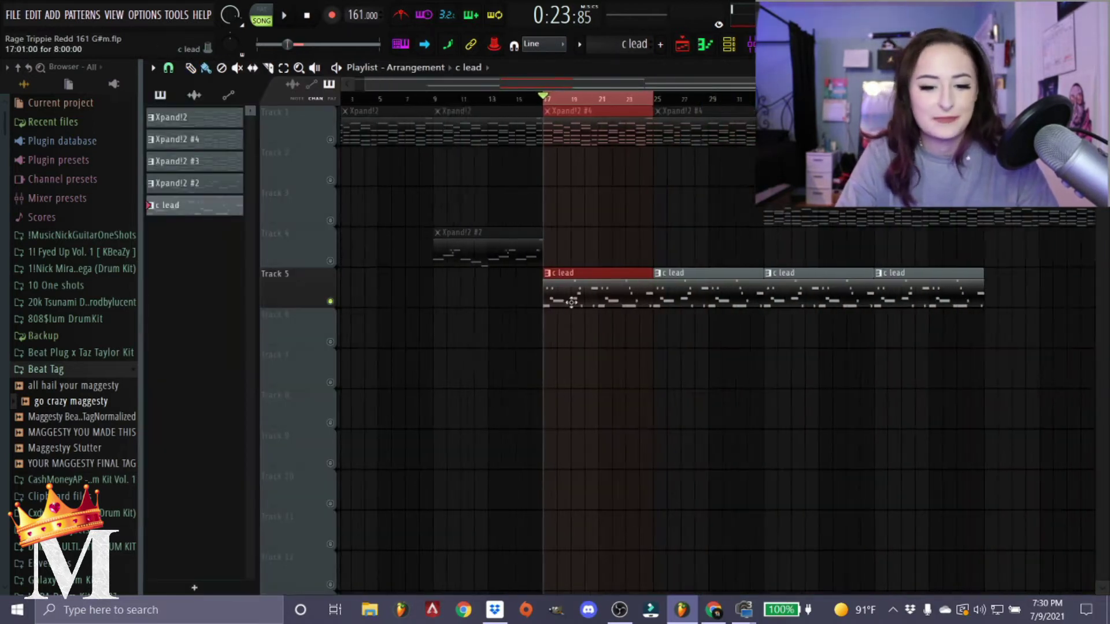
{"action": "scroll", "coordinate": [587, 312], "scroll_direction": "down", "scroll_amount": 2}
{"action": "scroll", "coordinate": [586, 307], "scroll_direction": "down", "scroll_amount": 1, "text": "ctrl"}
{"action": "scroll", "coordinate": [587, 300], "scroll_direction": "up", "scroll_amount": 2}
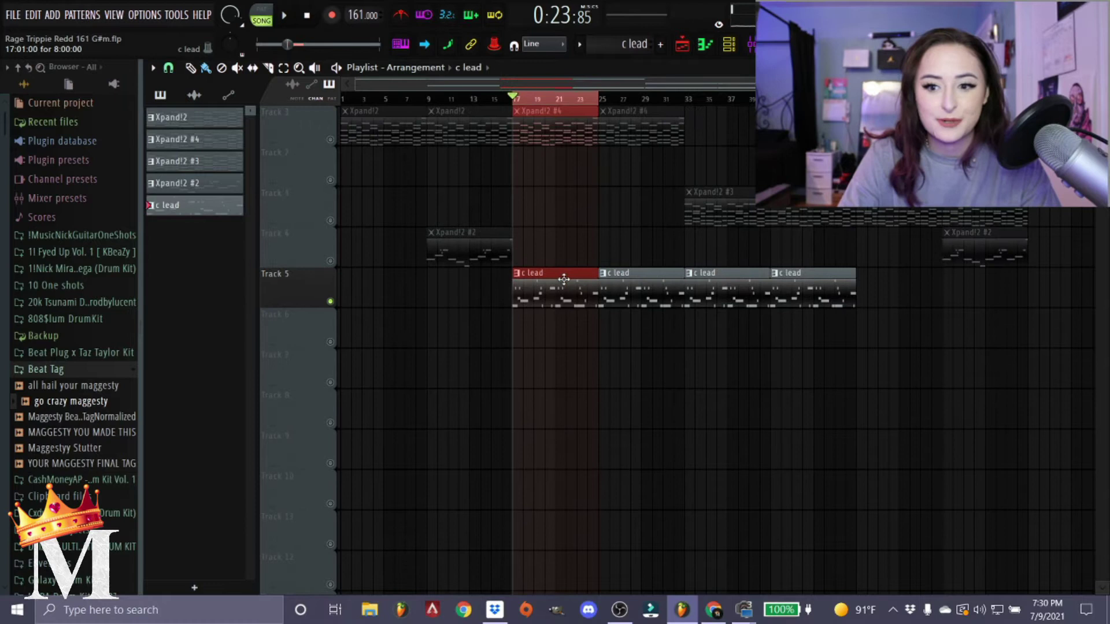
{"action": "left_click", "coordinate": [331, 302], "text": "ctrl"}
{"action": "key", "text": "space"}
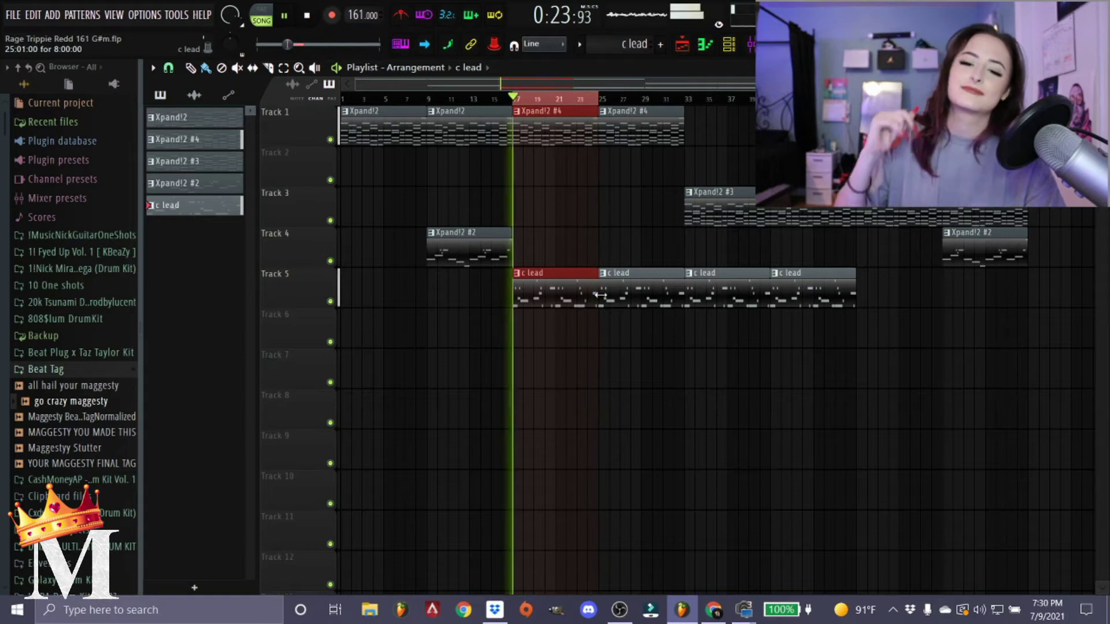
{"action": "key", "text": "space"}
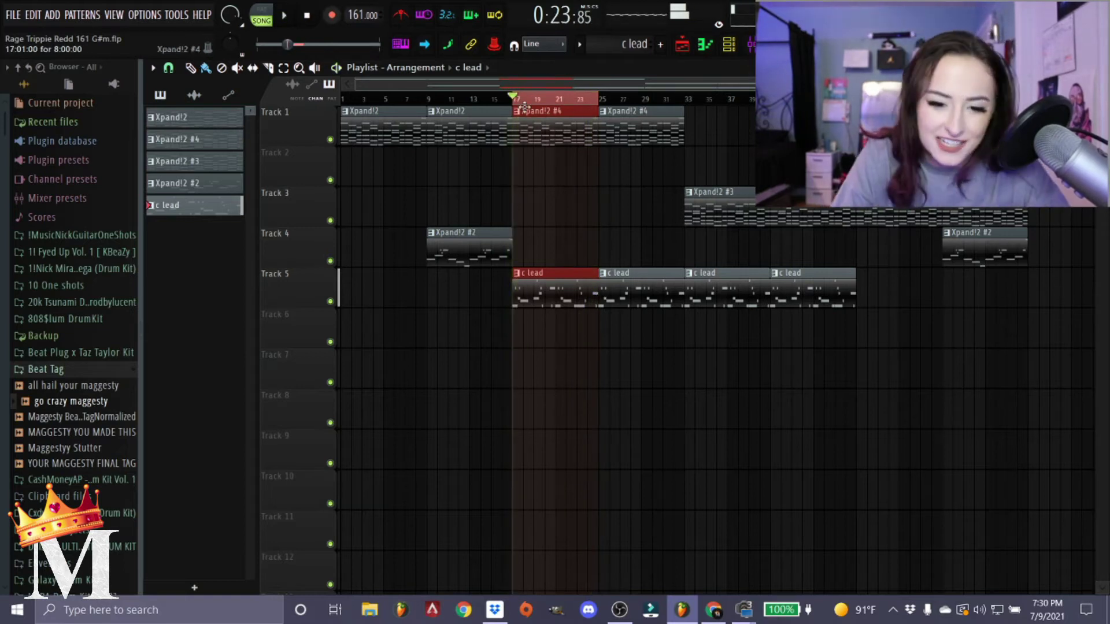
- Create a new pattern named drums and place it on Track 6 from bar 17
{"action": "scroll", "coordinate": [523, 106], "scroll_direction": "up", "scroll_amount": 3}
{"action": "scroll", "coordinate": [366, 123], "scroll_direction": "up", "scroll_amount": 4}
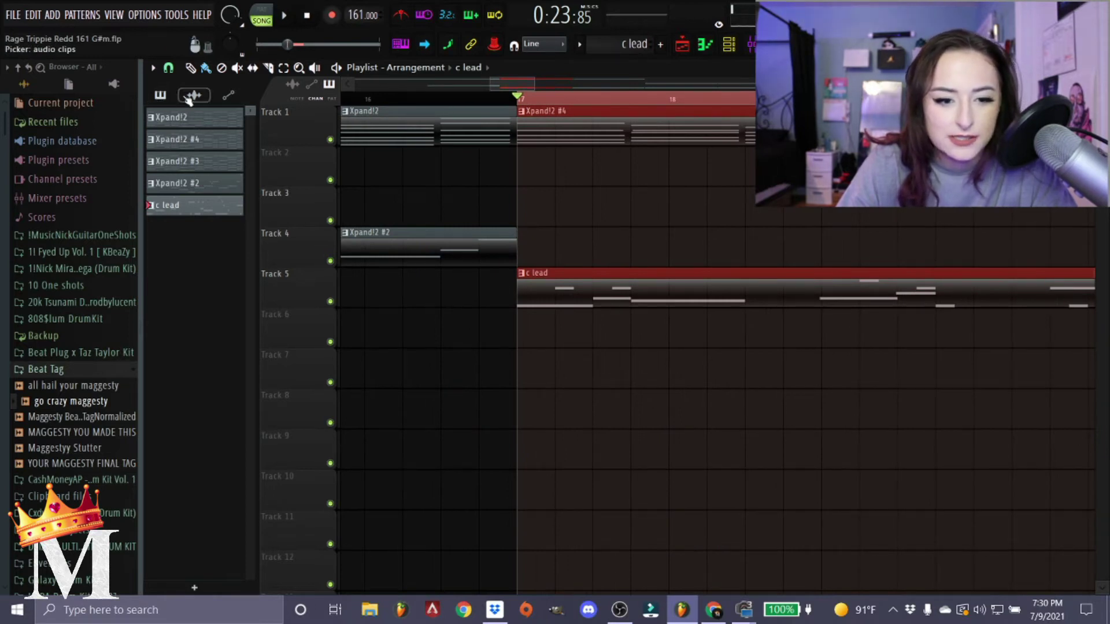
{"action": "left_click", "coordinate": [660, 46]}
{"action": "type", "text": "drum"}
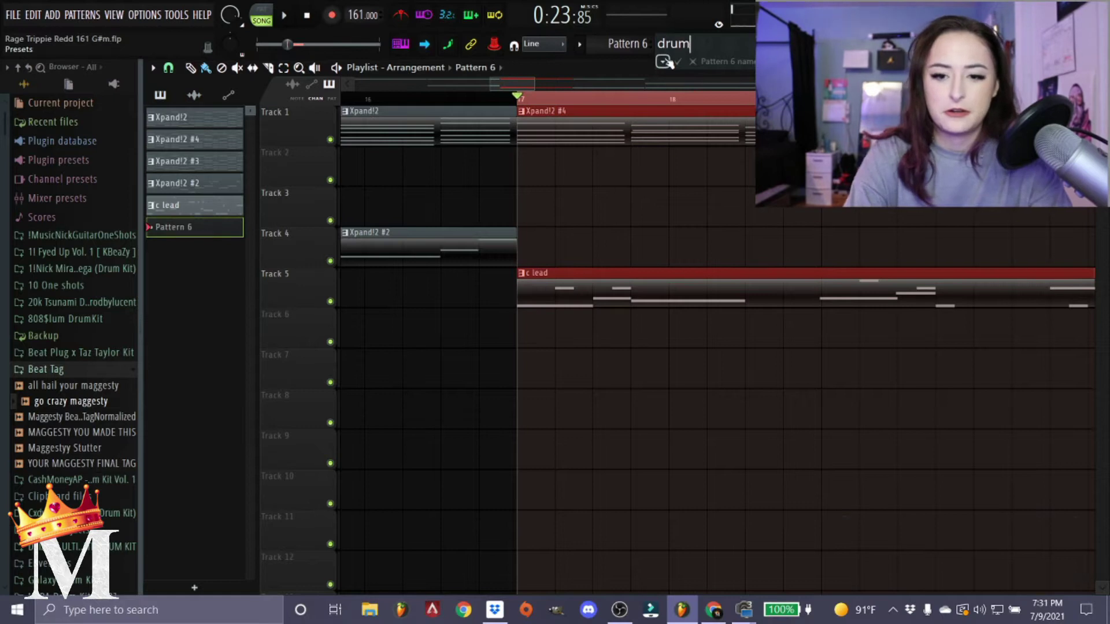
{"action": "left_click_drag", "start_coordinate": [218, 235], "coordinate": [897, 330]}
{"action": "scroll", "coordinate": [630, 333], "scroll_direction": "down", "scroll_amount": 4}
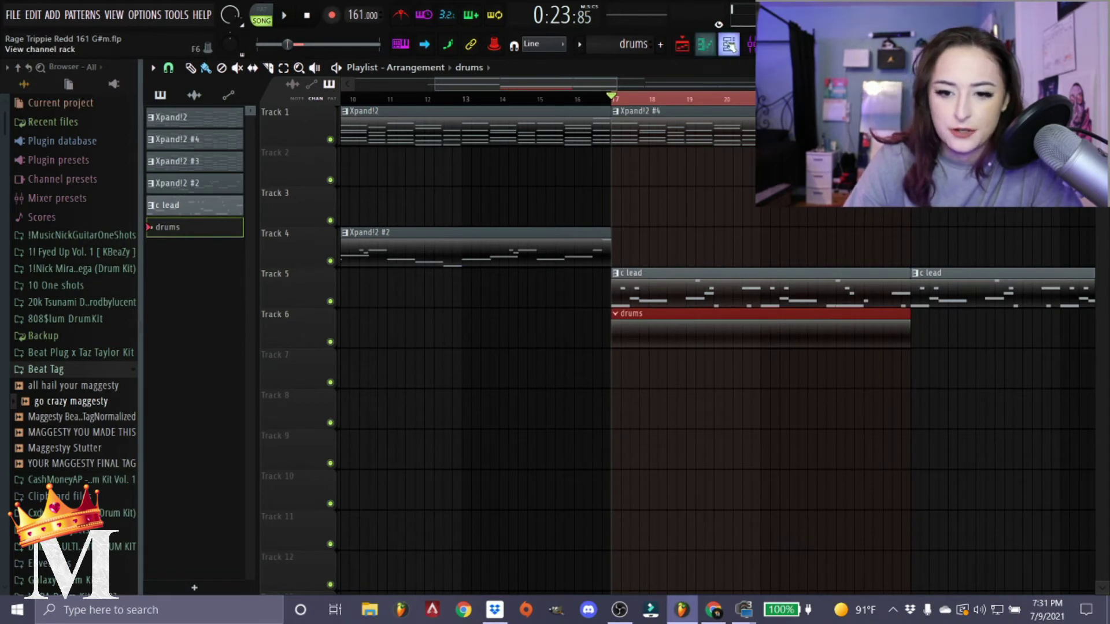
- Add the CashMoneyAp Clap (5) sample to the Channel rack and program a hit on the ninth step of every bar
{"action": "left_click", "coordinate": [729, 46]}
{"action": "left_click", "coordinate": [73, 358]}
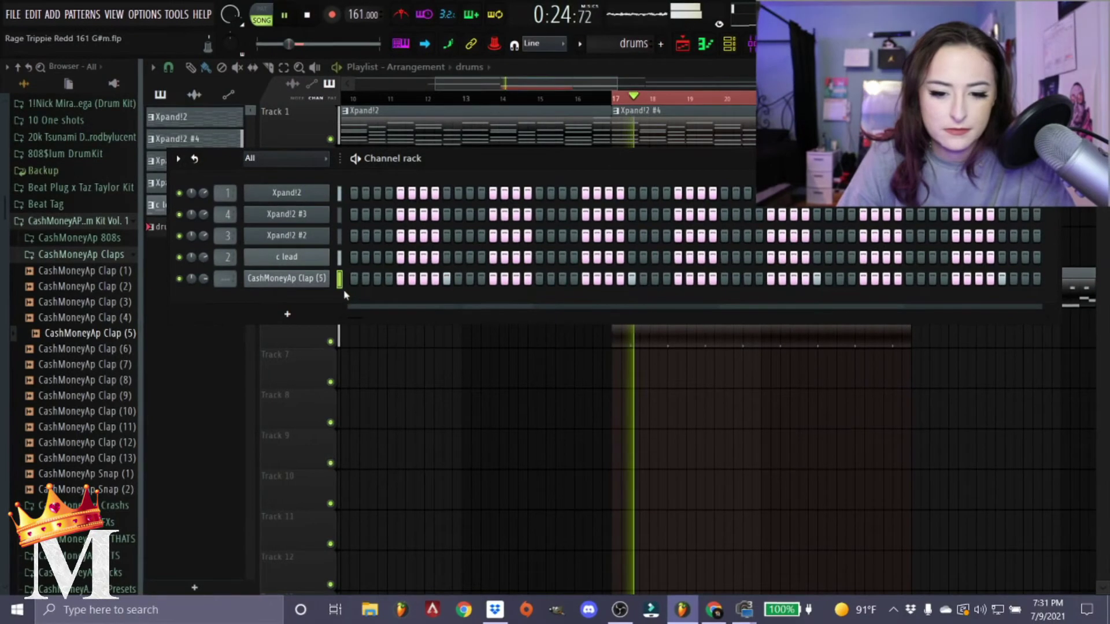
{"action": "left_click", "coordinate": [58, 254]}
- Adjust the sample start of CashMoneyAp Clap (5) to cut off the silence before the hit, and close its settings
{"action": "left_click", "coordinate": [269, 279]}
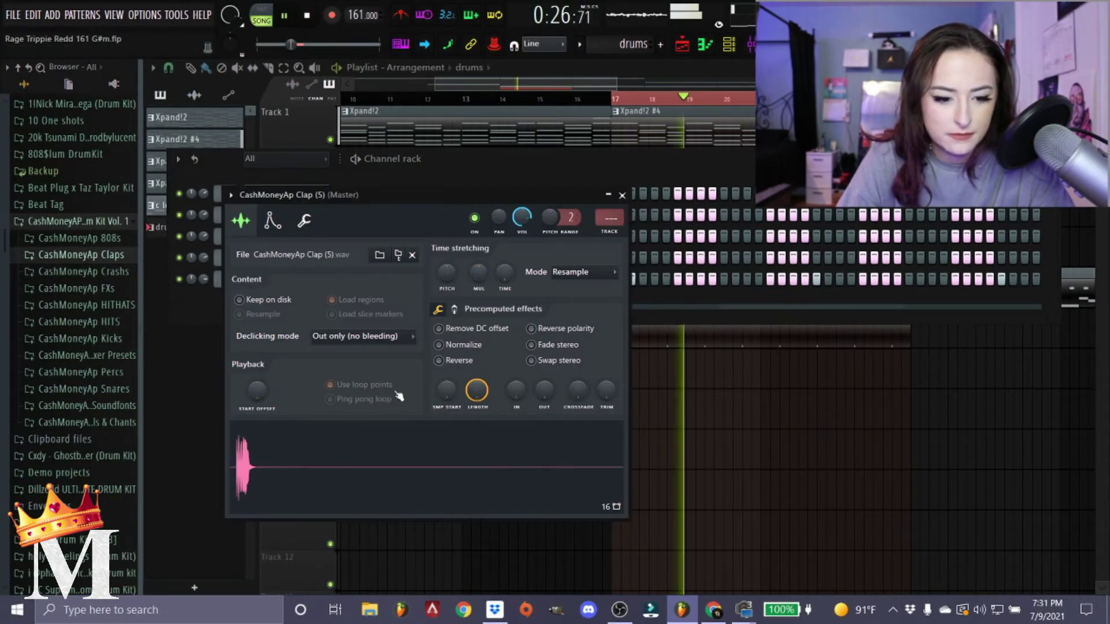
{"action": "left_click_drag", "start_coordinate": [446, 394], "coordinate": [445, 389]}
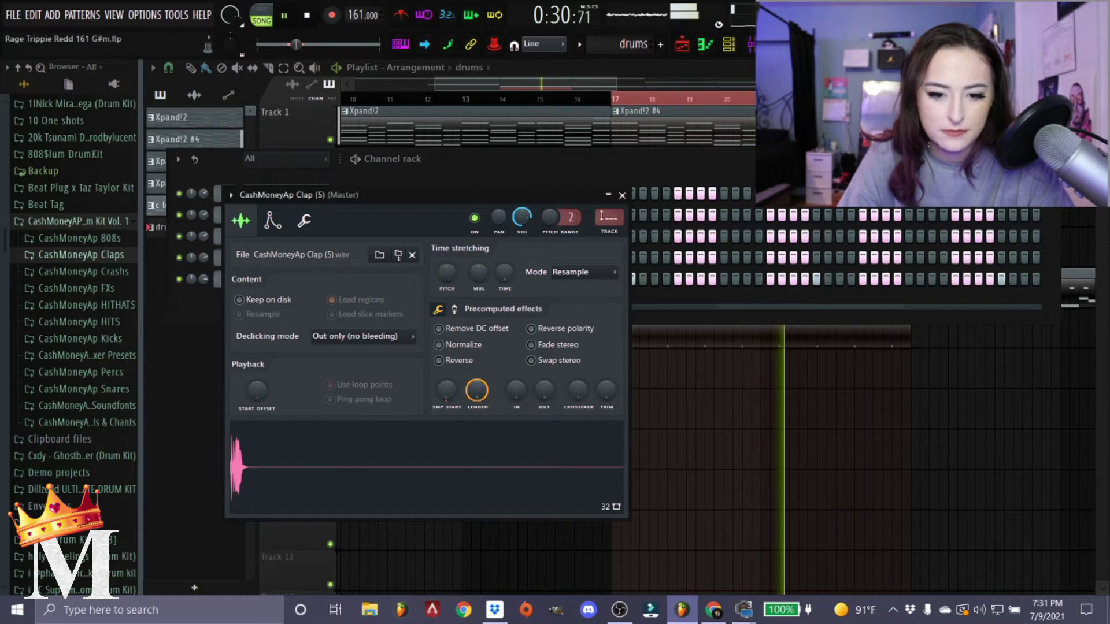
{"action": "left_click", "coordinate": [622, 196]}
- Add the CashMoneyAp HITHAT (4) sample to the Channel rack and fill a hit on every second step
{"action": "left_click", "coordinate": [81, 304]}
{"action": "key", "text": "space"}
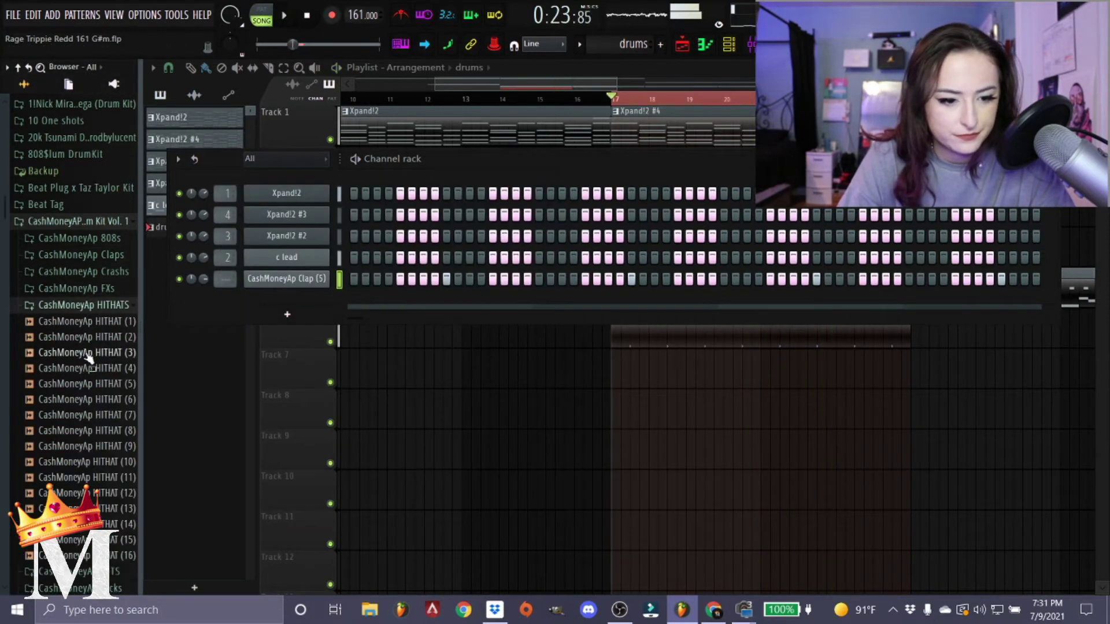
{"action": "left_click_drag", "start_coordinate": [81, 367], "coordinate": [299, 289]}
{"action": "right_click", "coordinate": [306, 300]}
{"action": "left_click", "coordinate": [496, 343]}
{"action": "key", "text": "space"}
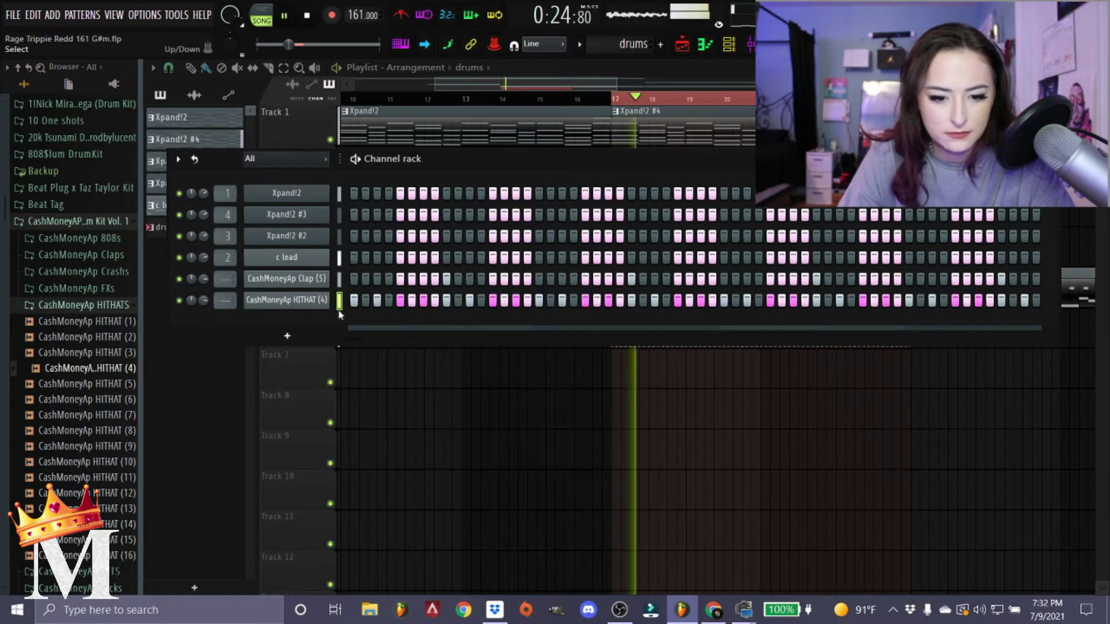
{"action": "left_click", "coordinate": [118, 306]}
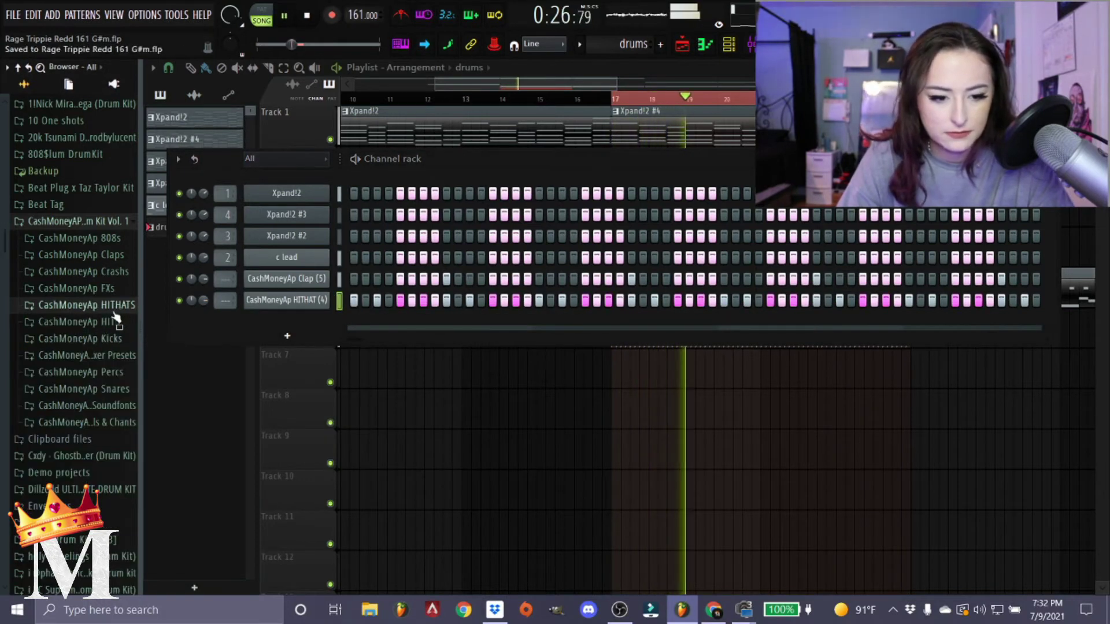
- Open the CashMoneyAp HITHAT (4) notes in the piano roll, choose the Paint tool and set snapping to 1/6 beat
{"action": "right_click", "coordinate": [316, 301]}
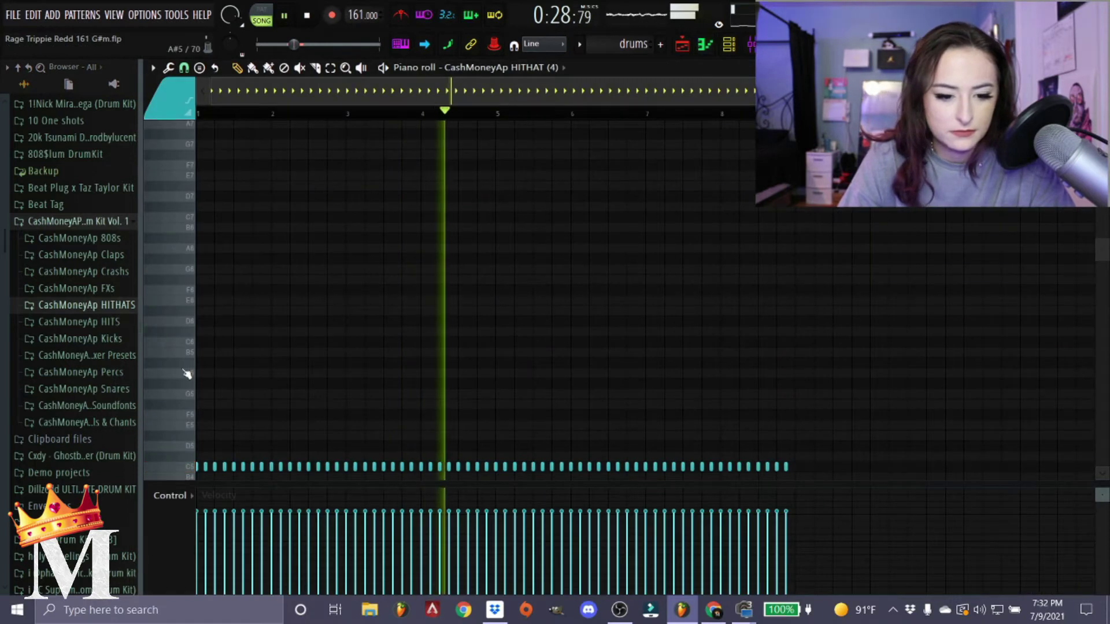
{"action": "scroll", "coordinate": [185, 370], "scroll_direction": "up", "scroll_amount": 3}
{"action": "scroll", "coordinate": [132, 314], "scroll_direction": "up", "scroll_amount": 4}
{"action": "left_click", "coordinate": [252, 69]}
{"action": "left_click", "coordinate": [184, 68]}
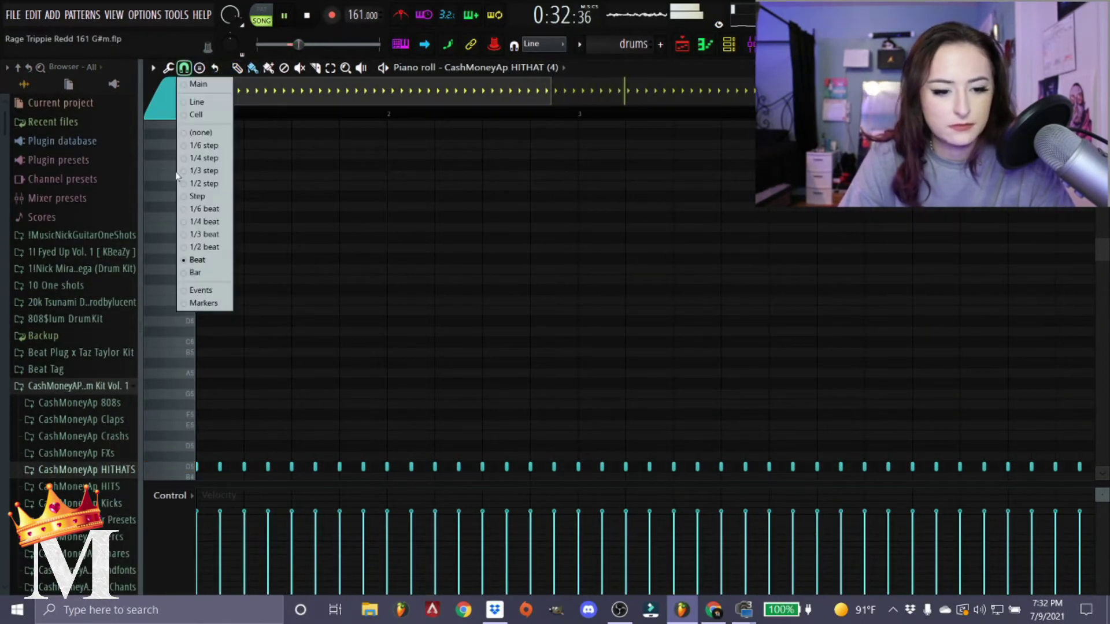
{"action": "left_click", "coordinate": [197, 224]}
- Play back the hi-hat pattern to find a spot for a roll late in bar 1
{"action": "scroll", "coordinate": [224, 414], "scroll_direction": "down", "scroll_amount": 2}
{"action": "scroll", "coordinate": [268, 428], "scroll_direction": "up", "scroll_amount": 3, "text": "ctrl"}
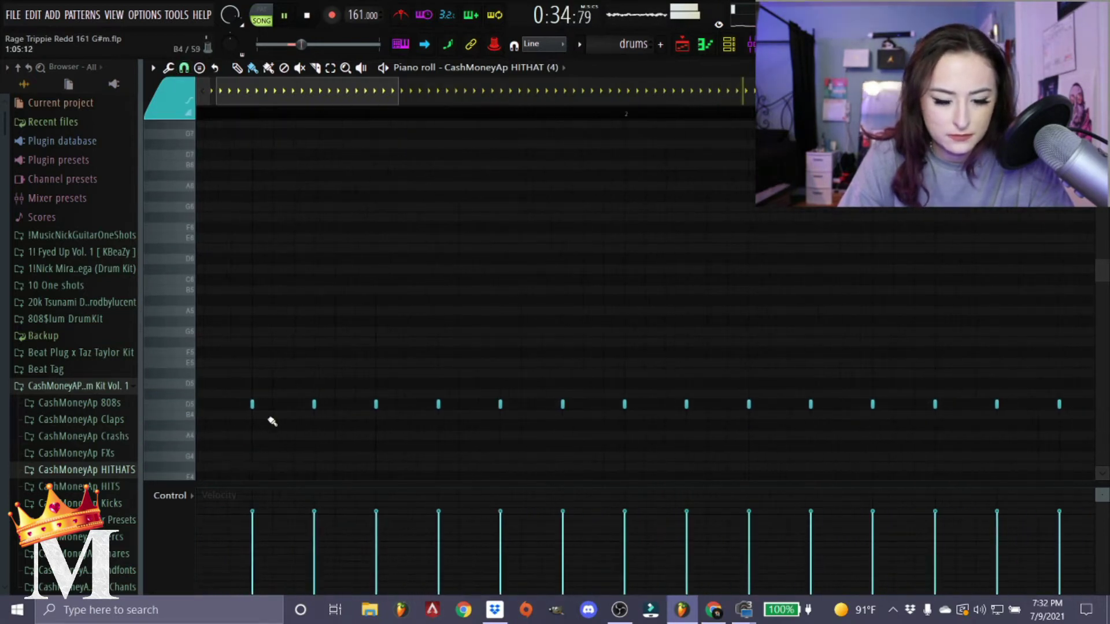
{"action": "scroll", "coordinate": [272, 421], "scroll_direction": "down", "scroll_amount": 3, "text": "ctrl"}
{"action": "key", "text": "space"}
{"action": "key", "text": "space"}
{"action": "scroll", "coordinate": [356, 425], "scroll_direction": "up", "scroll_amount": 2, "text": "ctrl"}
{"action": "key", "text": "space"}
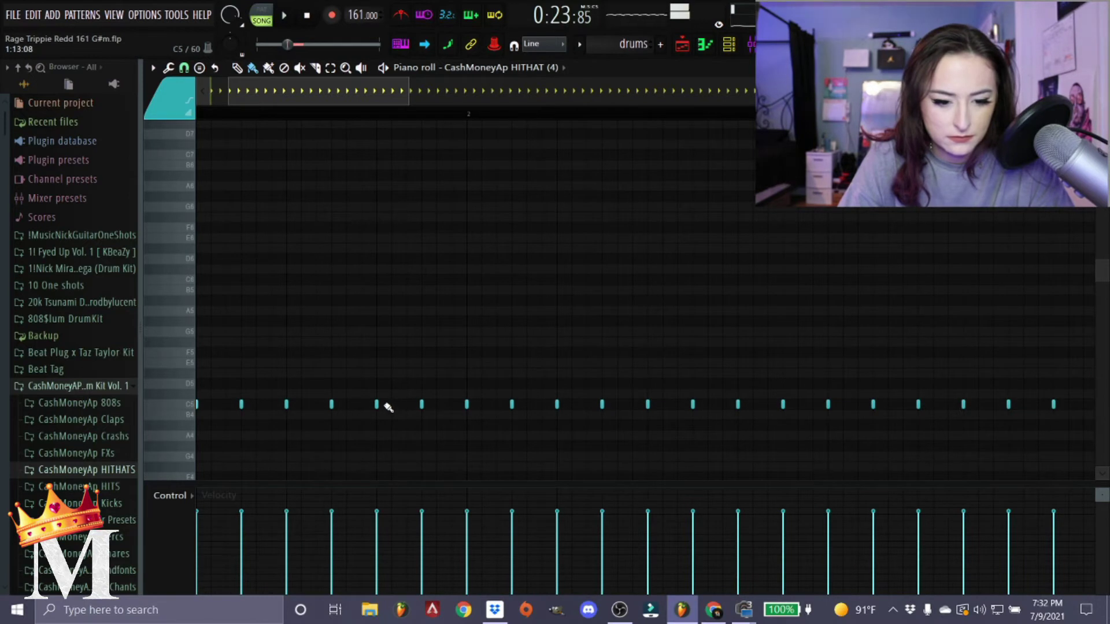
- Try a hi-hat roll of six extra notes at 1/6 step snap from step 13 of bar 1, and play it back
{"action": "left_click", "coordinate": [184, 68]}
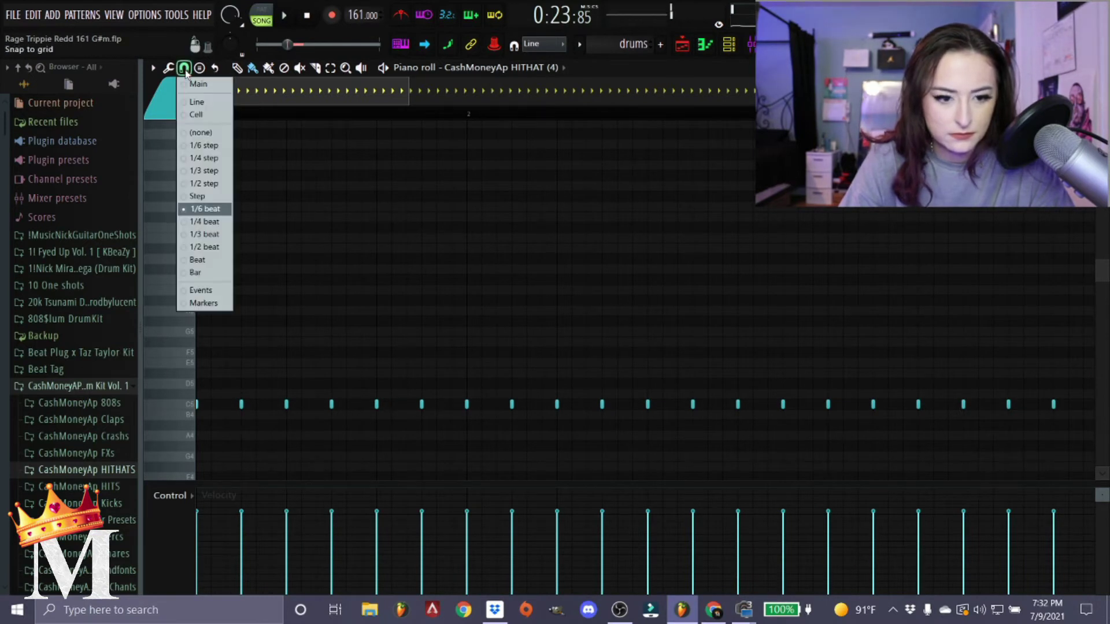
{"action": "left_click", "coordinate": [196, 147]}
{"action": "scroll", "coordinate": [354, 490], "scroll_direction": "up", "scroll_amount": 2, "text": "ctrl"}
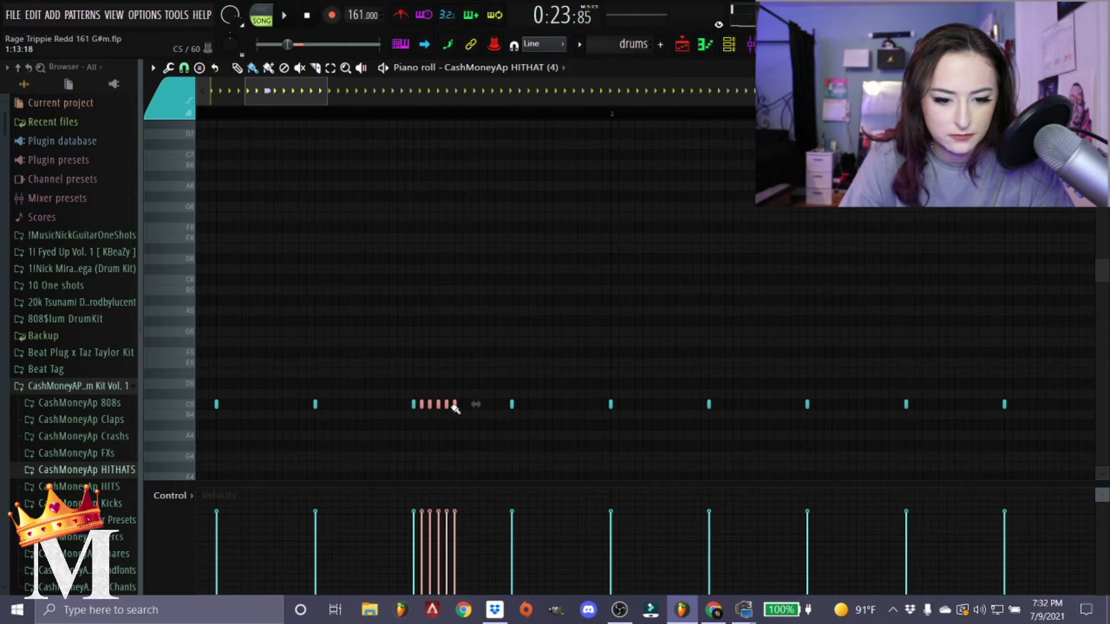
{"action": "scroll", "coordinate": [462, 439], "scroll_direction": "down", "scroll_amount": 3}
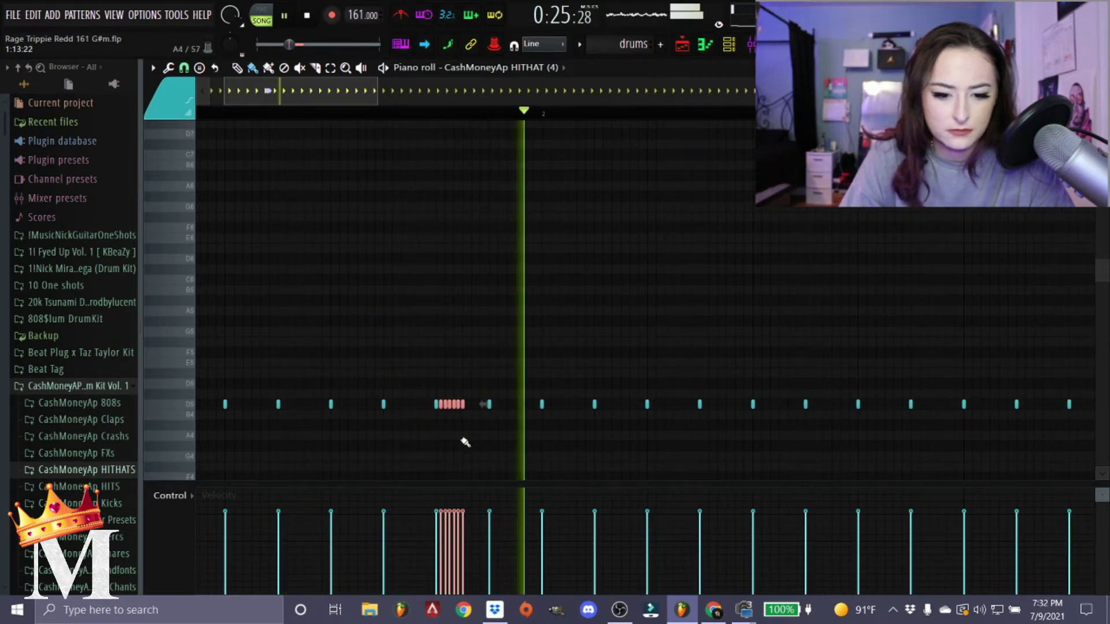
{"action": "scroll", "coordinate": [367, 438], "scroll_direction": "down", "scroll_amount": 2}
{"action": "key", "text": "space"}
{"action": "scroll", "coordinate": [324, 404], "scroll_direction": "up", "scroll_amount": 5, "text": "ctrl"}
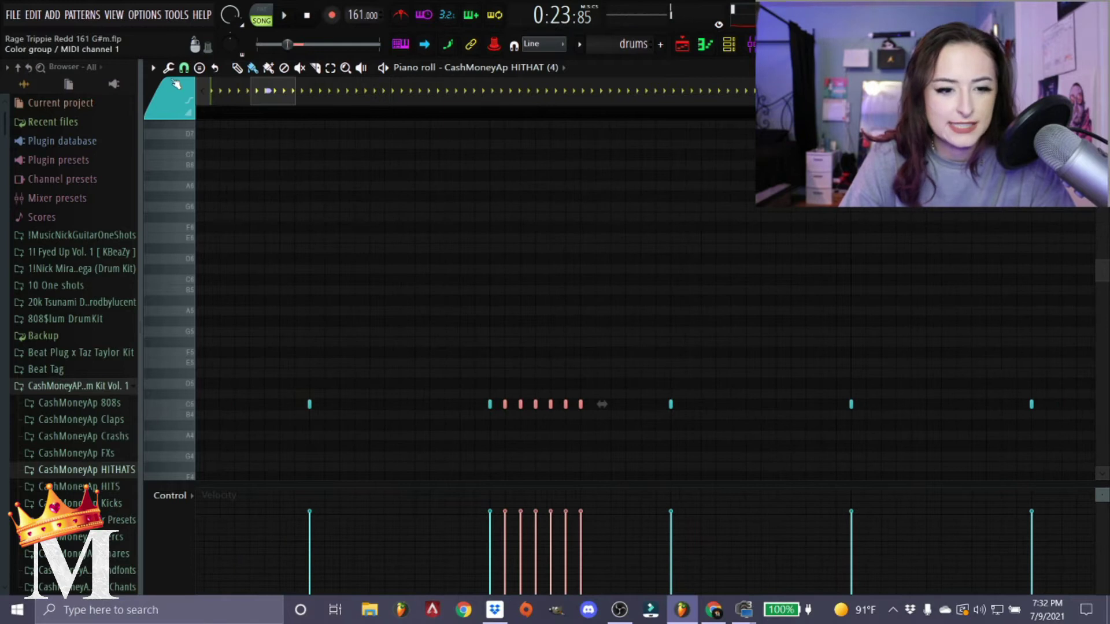
- Try the bar 1 hi-hat roll with four extra notes at 1/4 step snap, and play it back
{"action": "left_click", "coordinate": [184, 68]}
{"action": "left_click", "coordinate": [203, 159]}
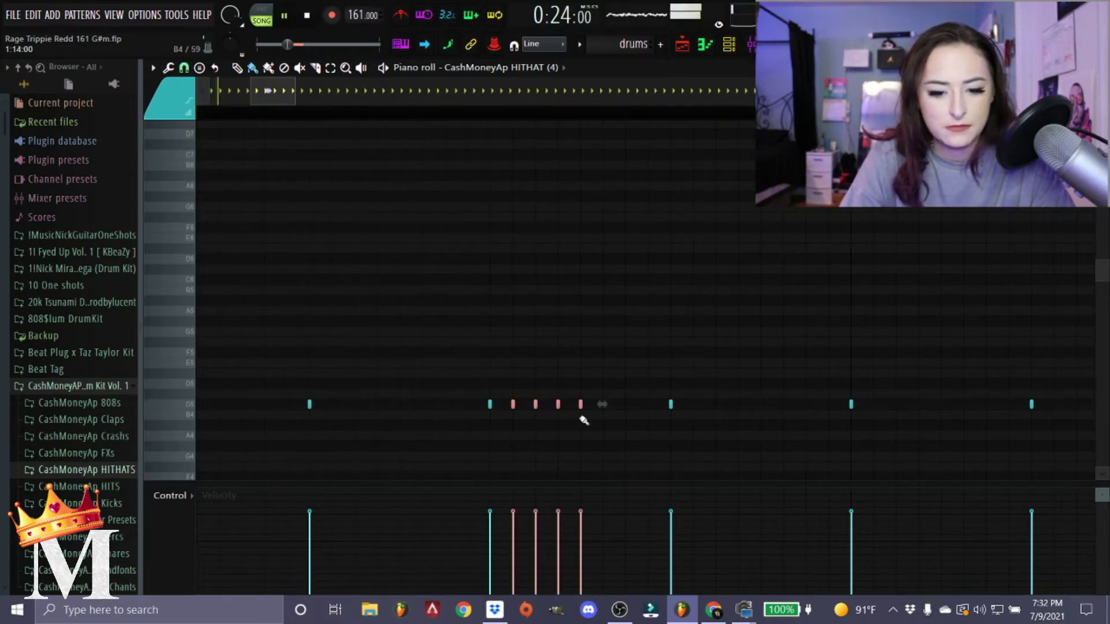
{"action": "scroll", "coordinate": [583, 421], "scroll_direction": "down", "scroll_amount": 4}
{"action": "key", "text": "space"}
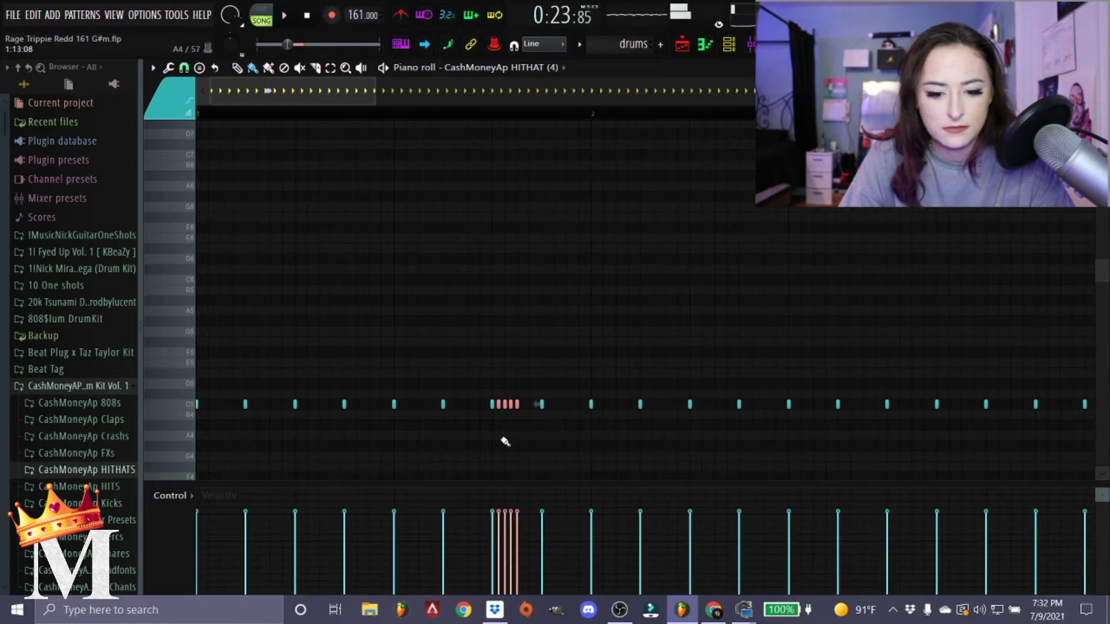
- Replace the bar 1 hi-hat roll with three extra notes spaced at 1/3 step snap after step 13, and play it back
{"action": "scroll", "coordinate": [505, 442], "scroll_direction": "up", "scroll_amount": 4, "text": "ctrl"}
{"action": "left_click", "coordinate": [184, 67]}
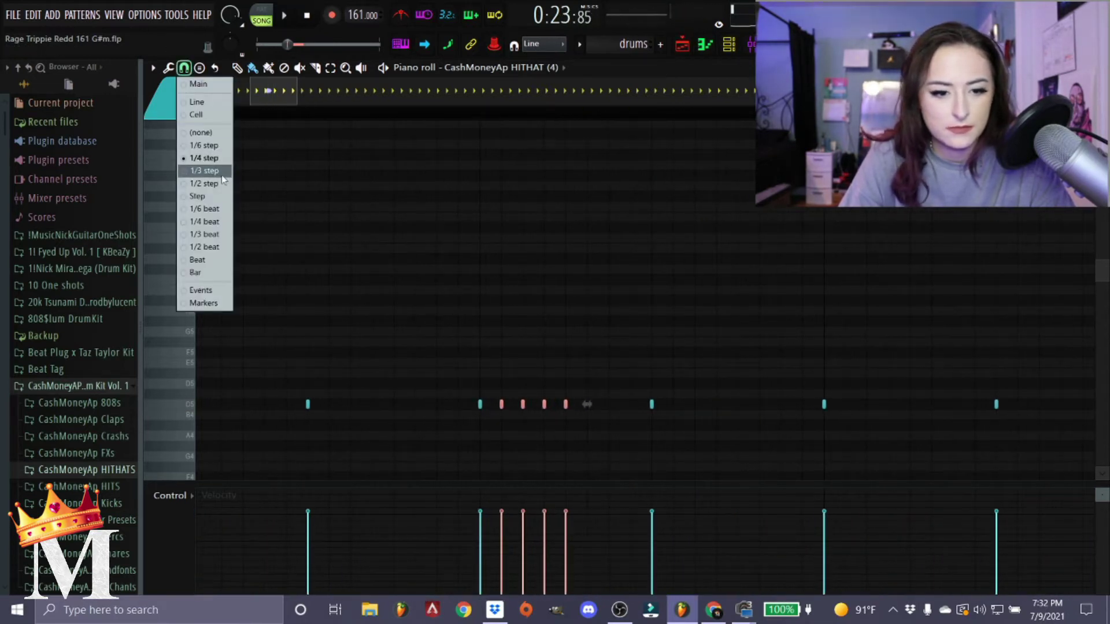
{"action": "left_click", "coordinate": [222, 173]}
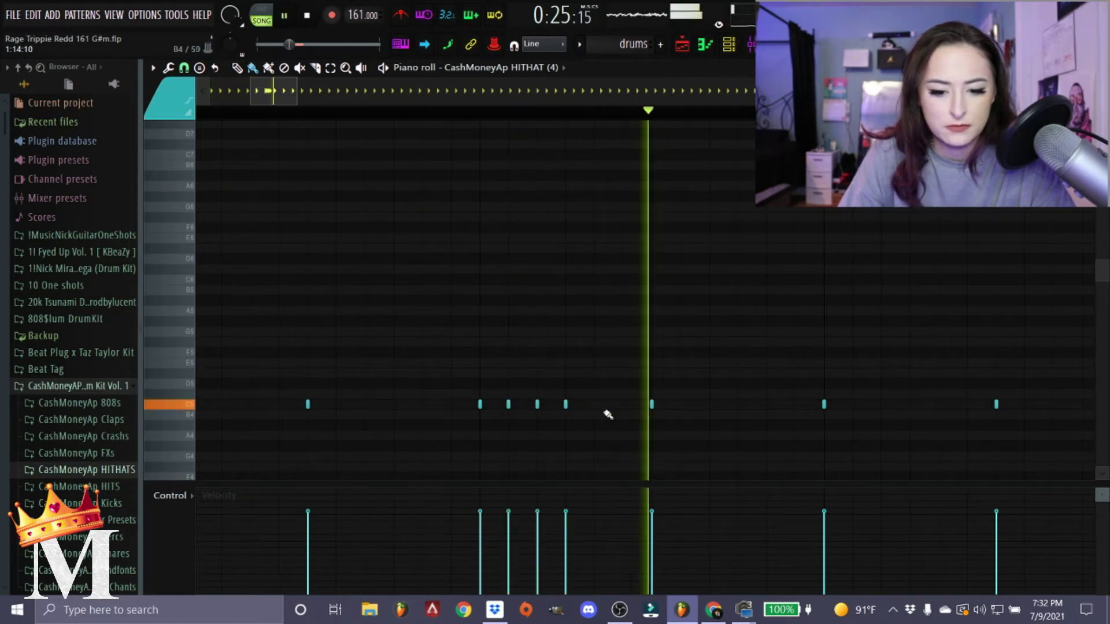
{"action": "scroll", "coordinate": [606, 414], "scroll_direction": "down", "scroll_amount": 5, "text": "ctrl"}
- Lower the velocities of the bar 1 hi-hat roll in a slight downward slope and listen to the pattern
{"action": "key", "text": "space"}
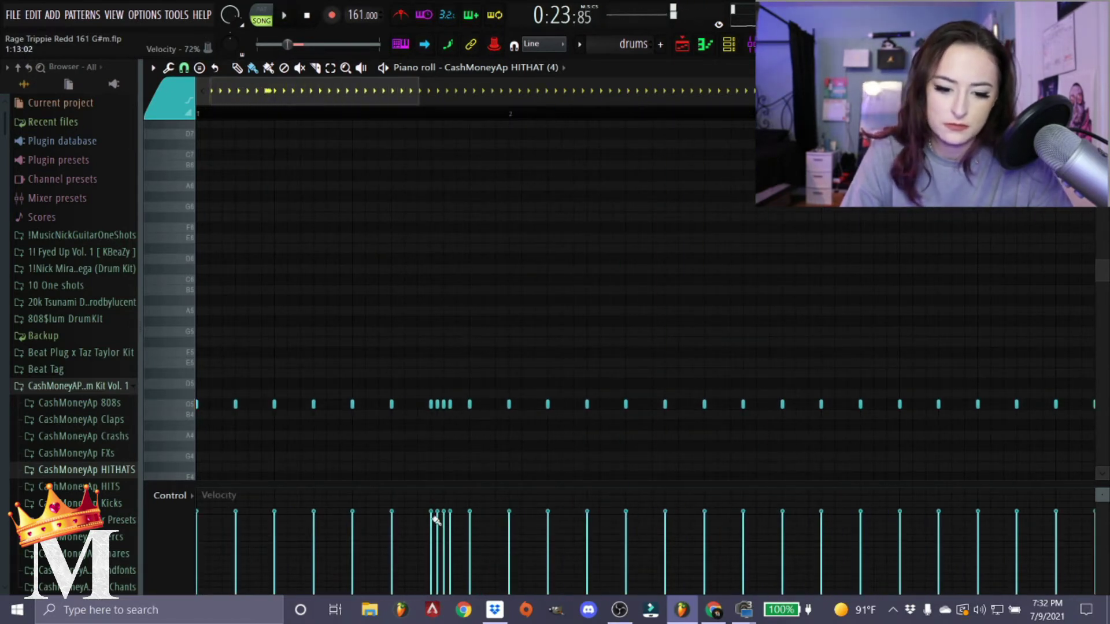
{"action": "key", "text": "space"}
{"action": "scroll", "coordinate": [448, 508], "scroll_direction": "down", "scroll_amount": 2, "text": "ctrl"}
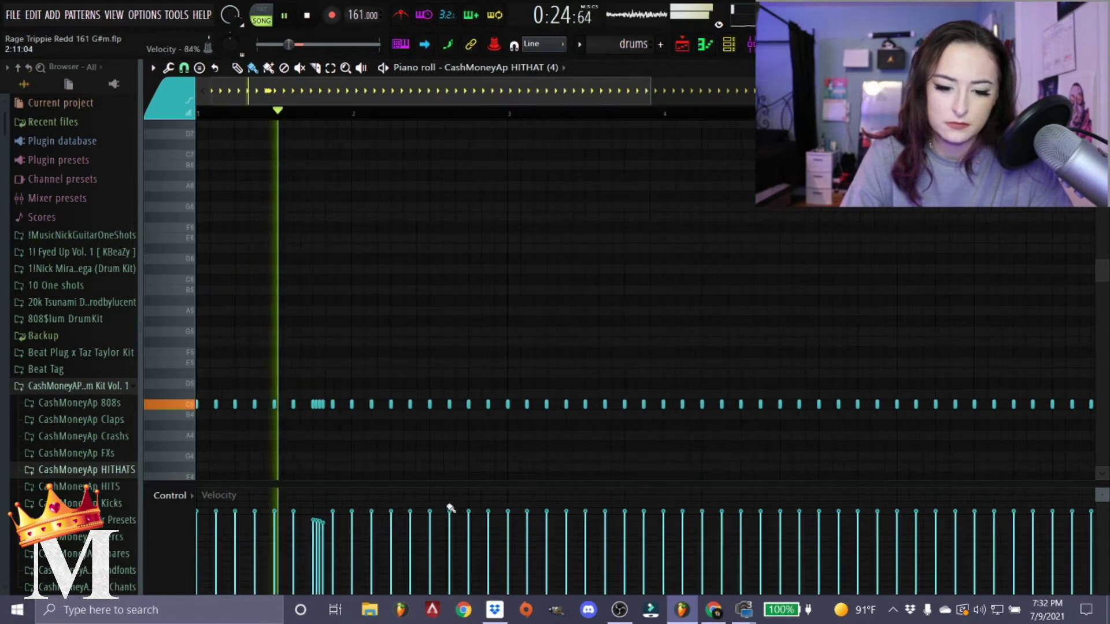
{"action": "scroll", "coordinate": [418, 457], "scroll_direction": "up", "scroll_amount": 2, "text": "ctrl"}
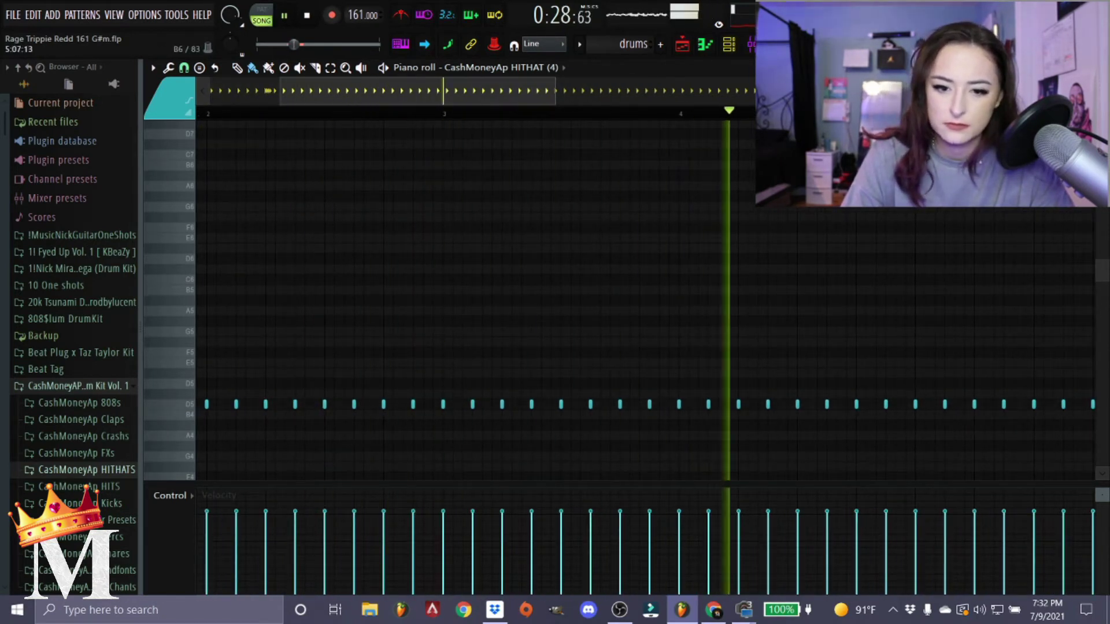
- Paint a second hi-hat roll of three extra notes after step 5 of bar 3, give it rising velocities, and play it back
{"action": "scroll", "coordinate": [721, 337], "scroll_direction": "down", "scroll_amount": 2, "text": "ctrl"}
{"action": "key", "text": "space"}
{"action": "key", "text": "space"}
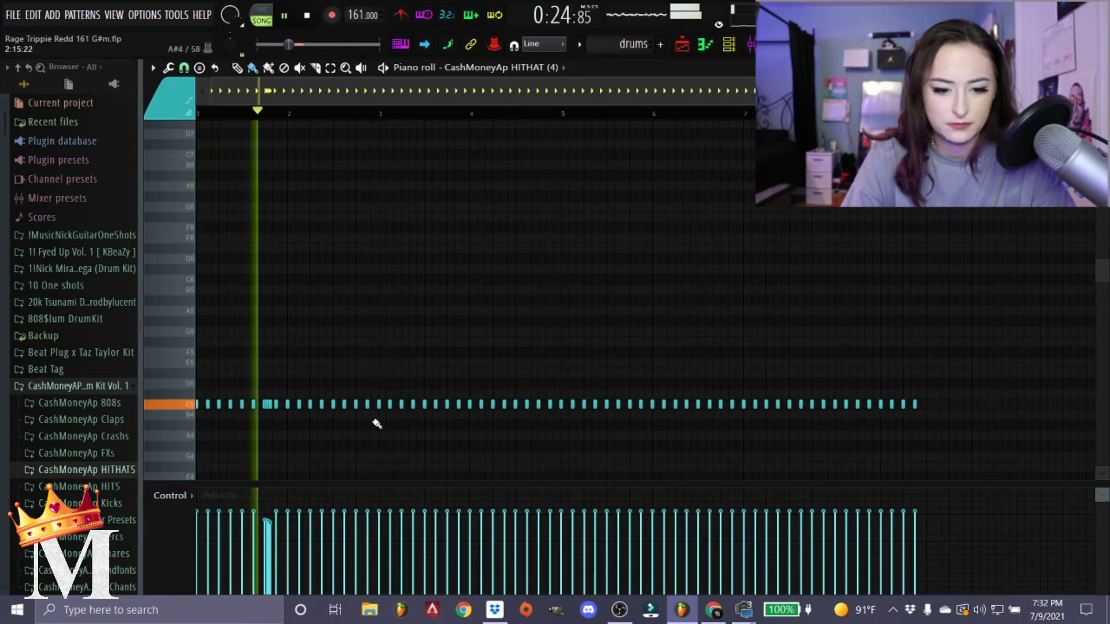
{"action": "scroll", "coordinate": [376, 442], "scroll_direction": "up", "scroll_amount": 2, "text": "ctrl"}
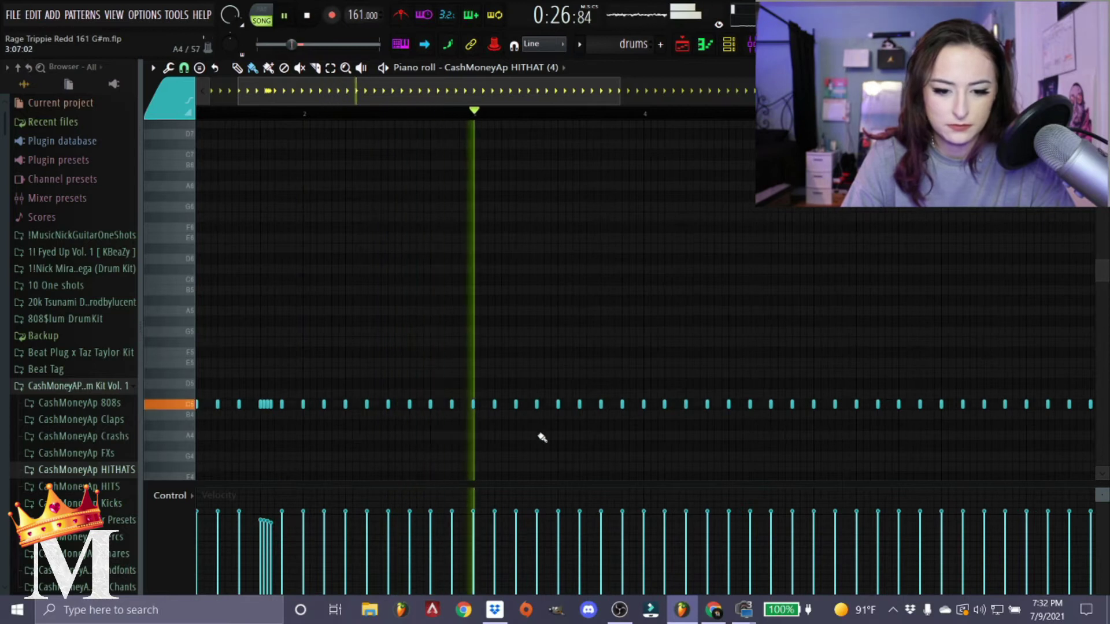
{"action": "key", "text": "space"}
{"action": "scroll", "coordinate": [530, 418], "scroll_direction": "up", "scroll_amount": 2, "text": "ctrl"}
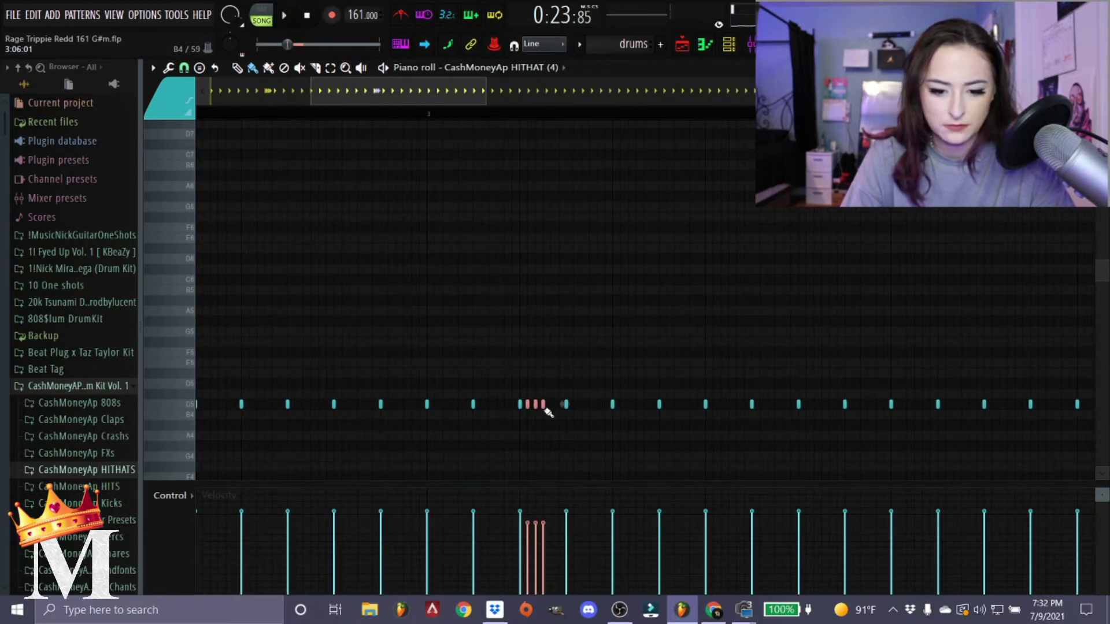
{"action": "scroll", "coordinate": [549, 413], "scroll_direction": "down", "scroll_amount": 3, "text": "ctrl"}
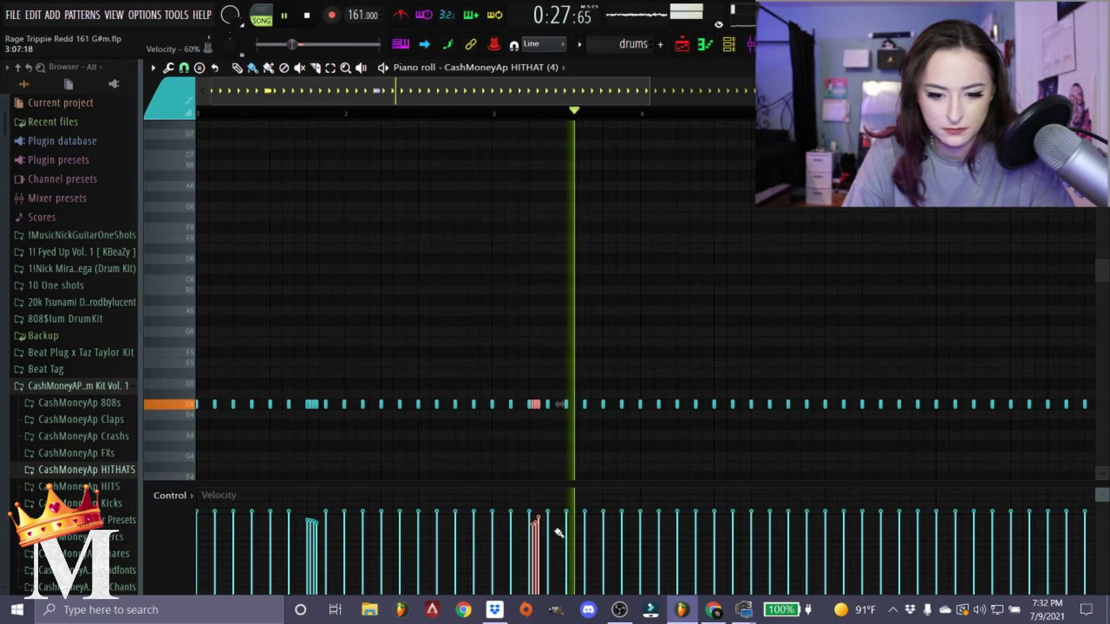
- Try the bar 3 hi-hat roll with five extra notes between steps 5 and 7 and rising velocities, and play it back
{"action": "key", "text": "space"}
{"action": "scroll", "coordinate": [553, 467], "scroll_direction": "up", "scroll_amount": 2, "text": "ctrl"}
{"action": "scroll", "coordinate": [553, 467], "scroll_direction": "up", "scroll_amount": 1, "text": "ctrl"}
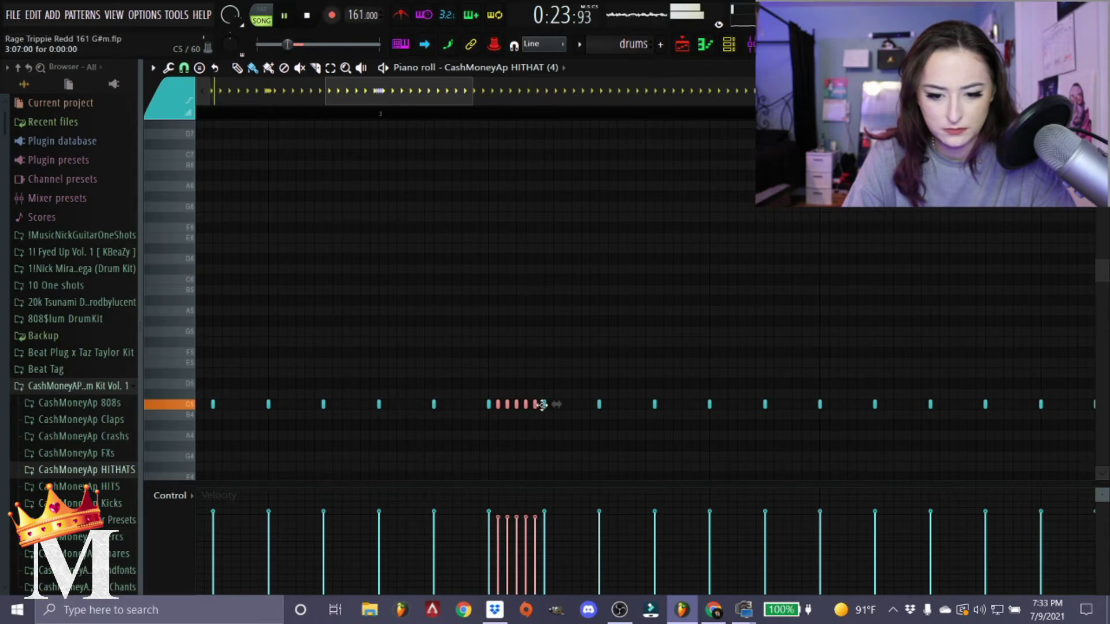
{"action": "key", "text": "ctrl+a"}
{"action": "left_click_drag", "start_coordinate": [485, 527], "coordinate": [544, 515]}
{"action": "key", "text": "space"}
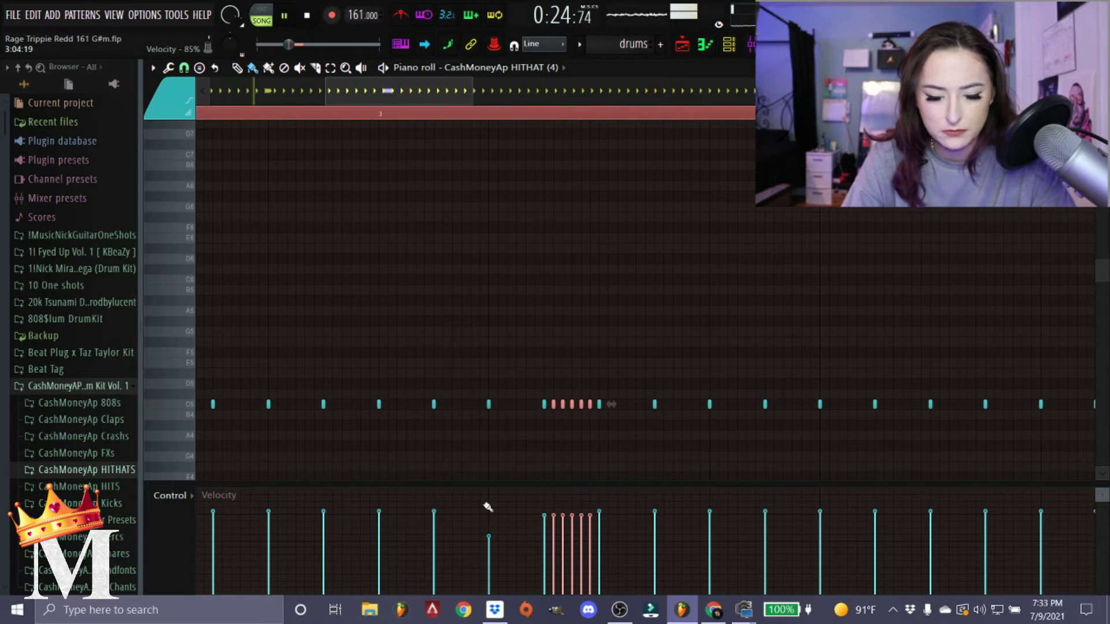
- Try the bar 3 hi-hat roll after step 7, with five and with three extra notes, and ramp the velocities upward
{"action": "scroll", "coordinate": [528, 482], "scroll_direction": "down", "scroll_amount": 2}
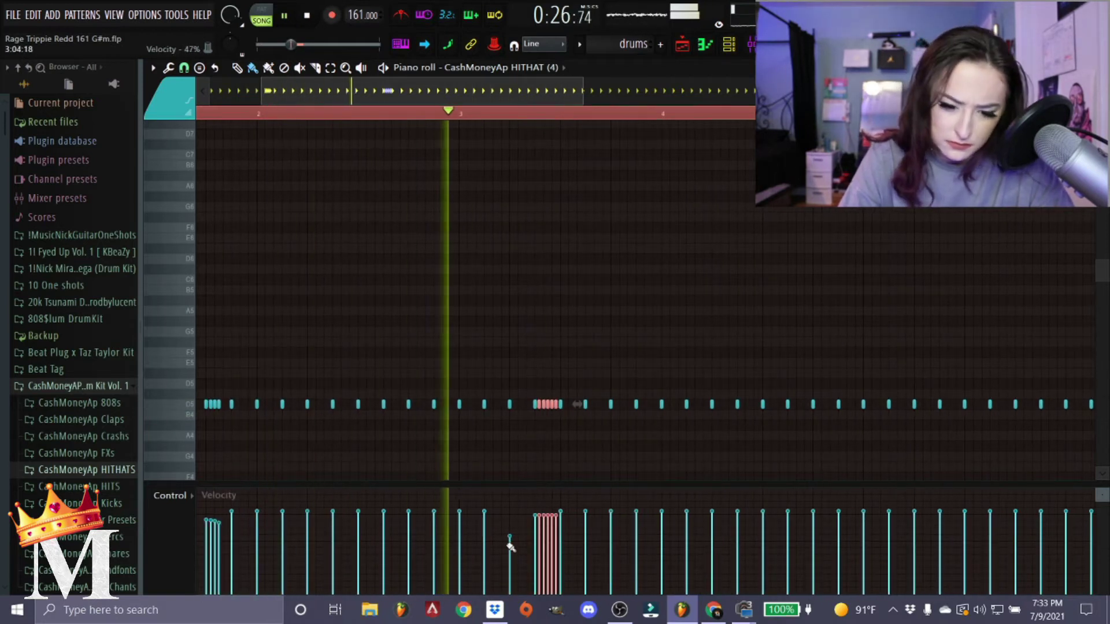
{"action": "key", "text": "space"}
{"action": "scroll", "coordinate": [531, 522], "scroll_direction": "up", "scroll_amount": 2}
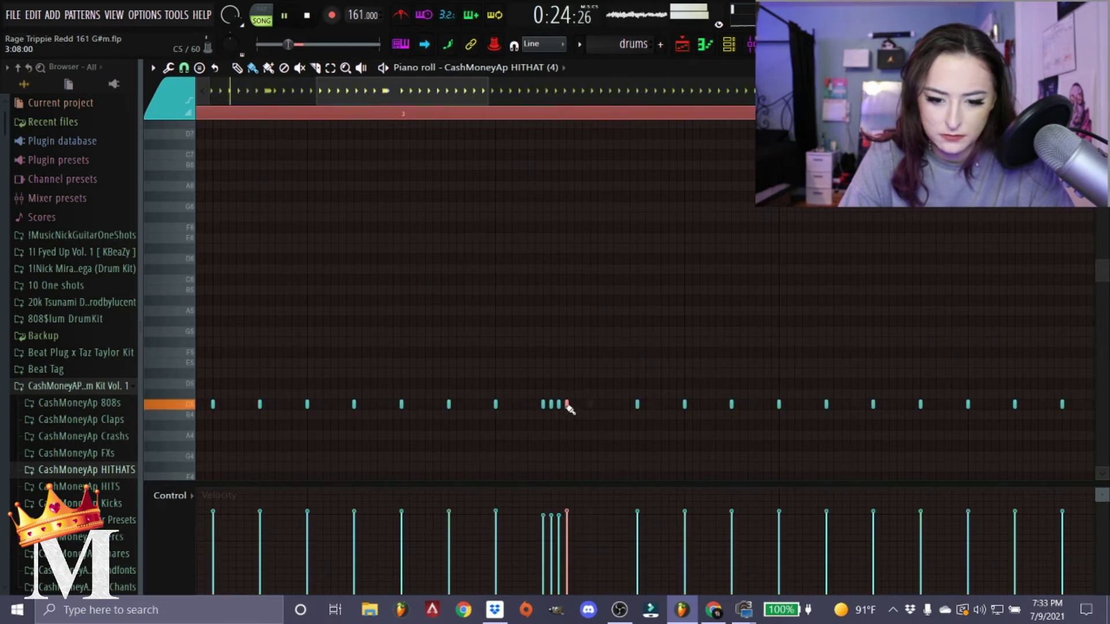
{"action": "key", "text": "ctrl+a"}
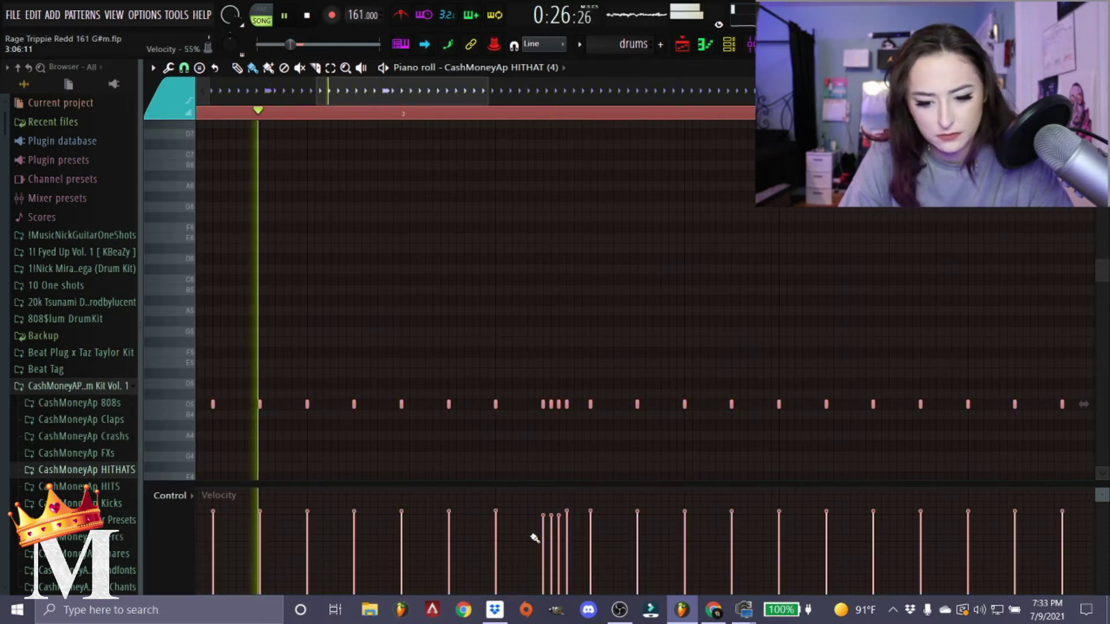
{"action": "left_click_drag", "start_coordinate": [541, 534], "coordinate": [566, 518]}
{"action": "key", "text": "space"}
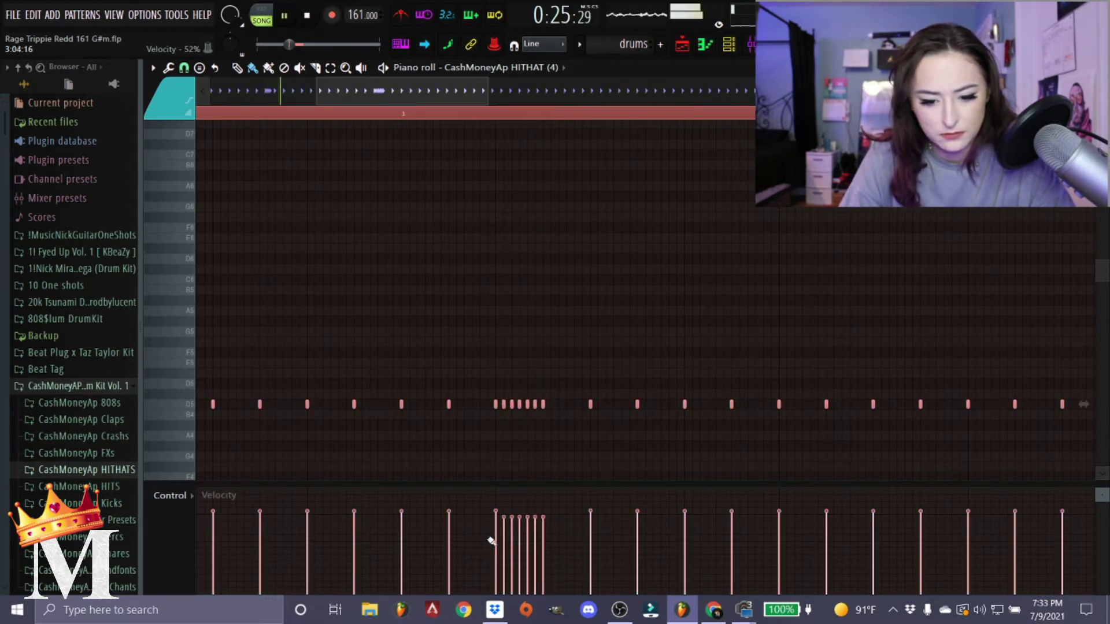
- Rebuild the bar 3 hi-hat roll as five extra notes between steps 5 and 7 with rising velocities, and play it back
{"action": "key", "text": "space"}
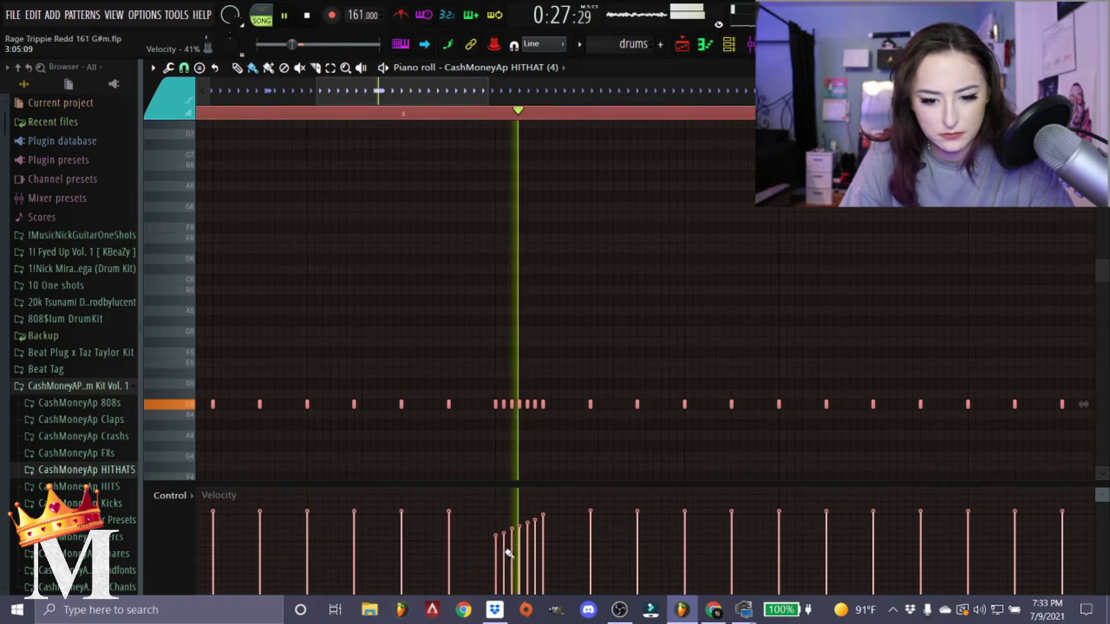
{"action": "scroll", "coordinate": [508, 554], "scroll_direction": "down", "scroll_amount": 4}
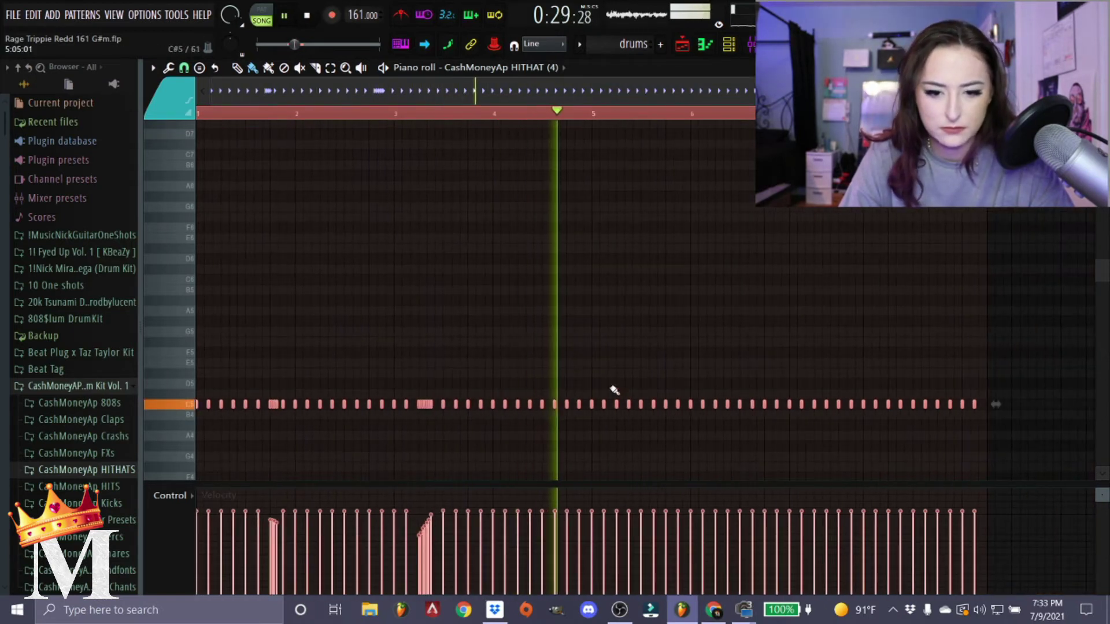
{"action": "key", "text": "space"}
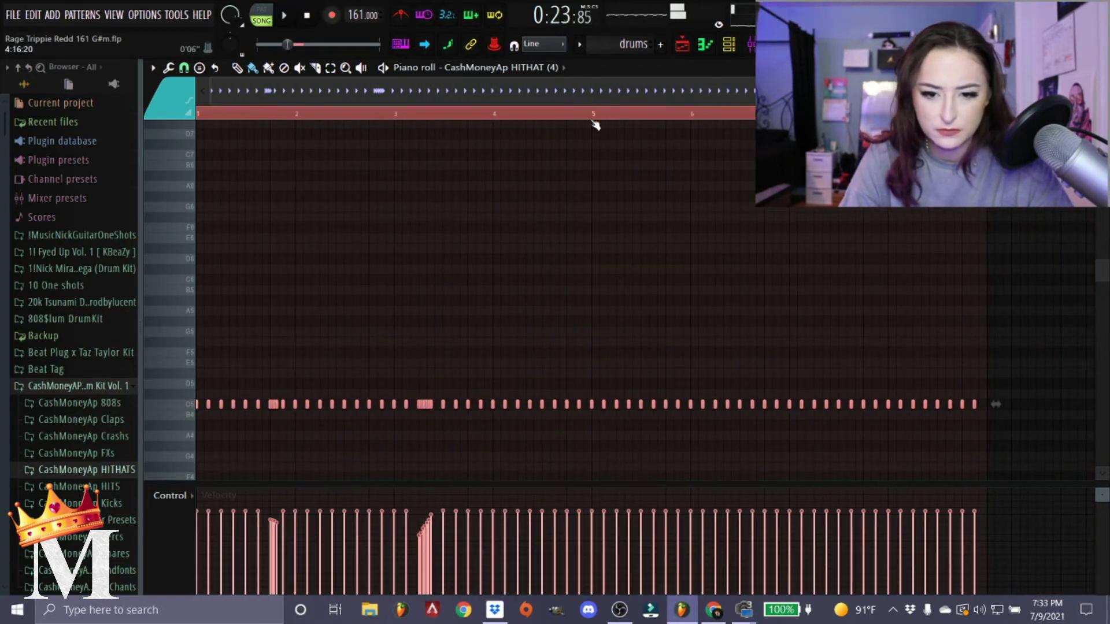
- Delete the hi-hat notes in bars 5 to 8 and duplicate bars 1 to 4, including the rolls, in their place
{"action": "mouse_move", "coordinate": [592, 404]}
{"action": "left_mouse_down"}
{"action": "mouse_move", "coordinate": [864, 408]}
{"action": "mouse_move", "coordinate": [994, 403]}
{"action": "left_mouse_up"}
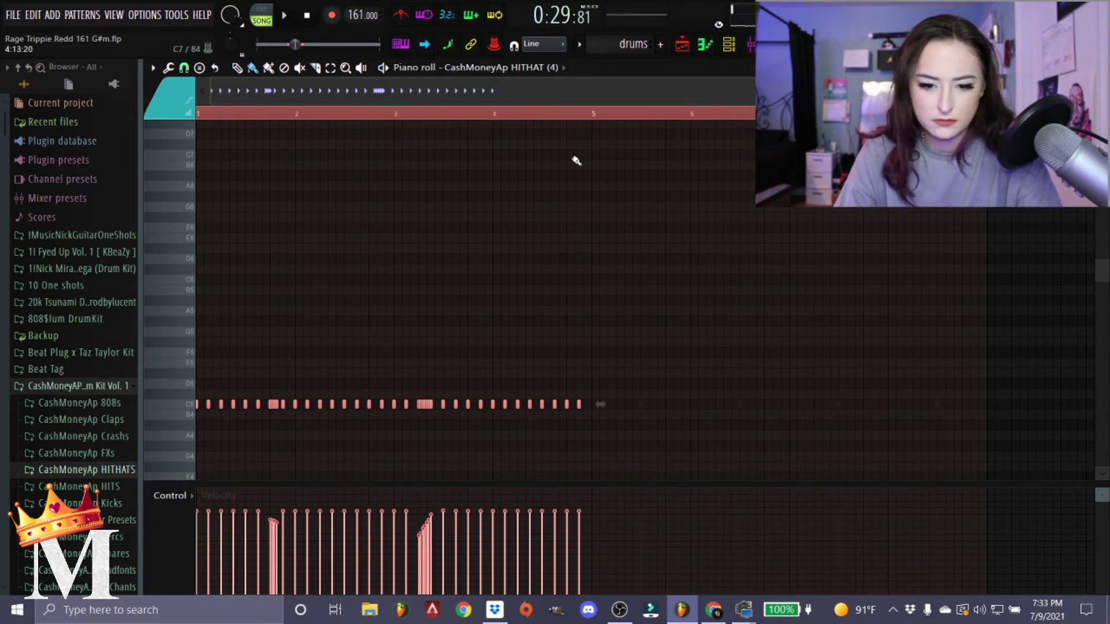
{"action": "left_click_drag", "start_coordinate": [597, 115], "coordinate": [3, 116]}
{"action": "scroll", "coordinate": [671, 268], "scroll_direction": "up", "scroll_amount": 3}
{"action": "key", "text": "ctrl+b"}
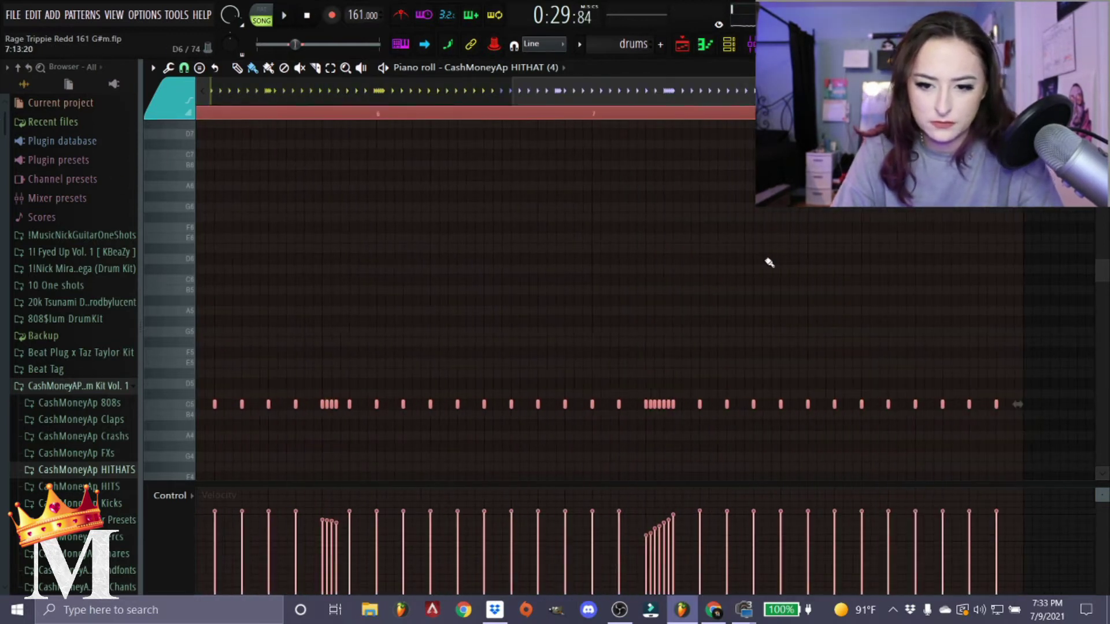
- Listen to the duplicated hi-hats from bar 5 and clear the time selection
{"action": "key", "text": "space"}
{"action": "scroll", "coordinate": [500, 333], "scroll_direction": "up", "scroll_amount": 2}
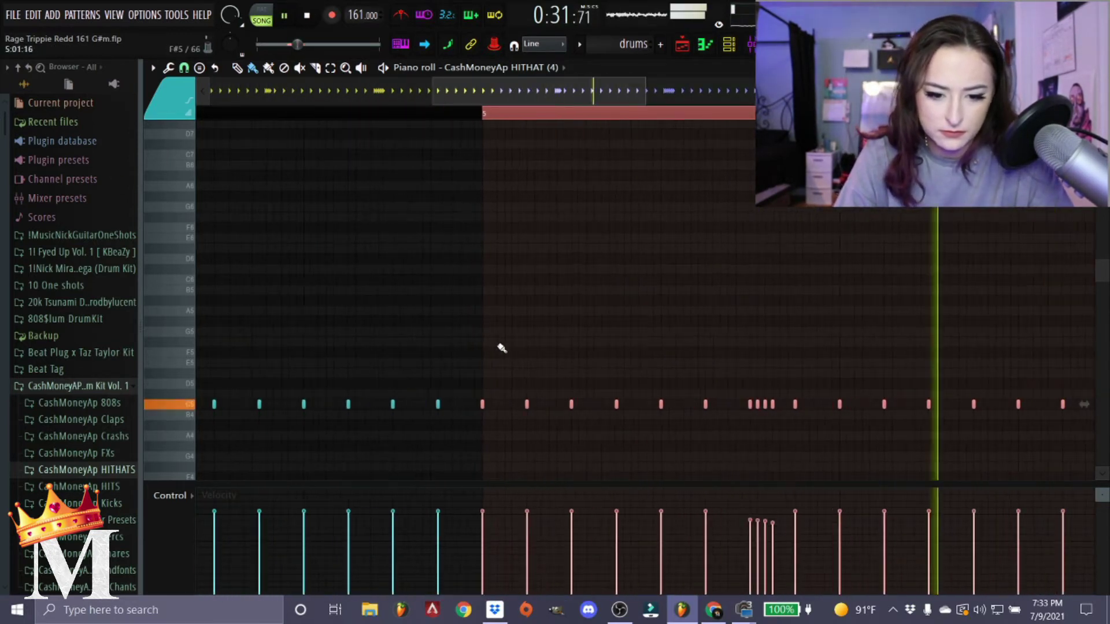
{"action": "key", "text": "space"}
{"action": "scroll", "coordinate": [524, 299], "scroll_direction": "down", "scroll_amount": 2}
{"action": "key", "text": "space"}
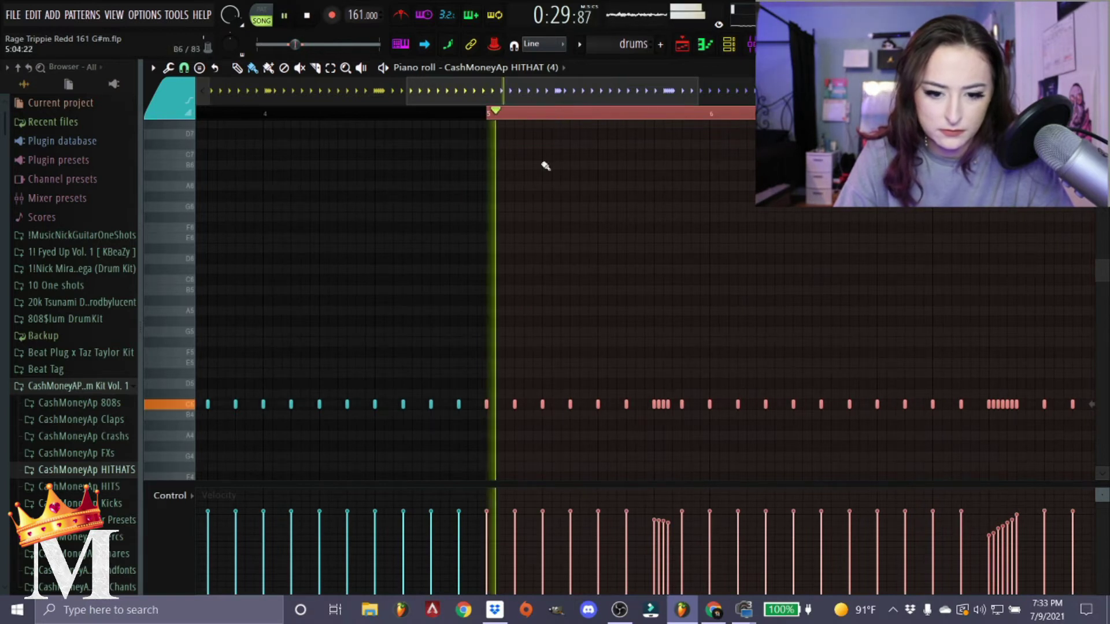
{"action": "key", "text": "space"}
{"action": "left_click", "coordinate": [524, 117]}
{"action": "scroll", "coordinate": [454, 121], "scroll_direction": "down", "scroll_amount": 3}
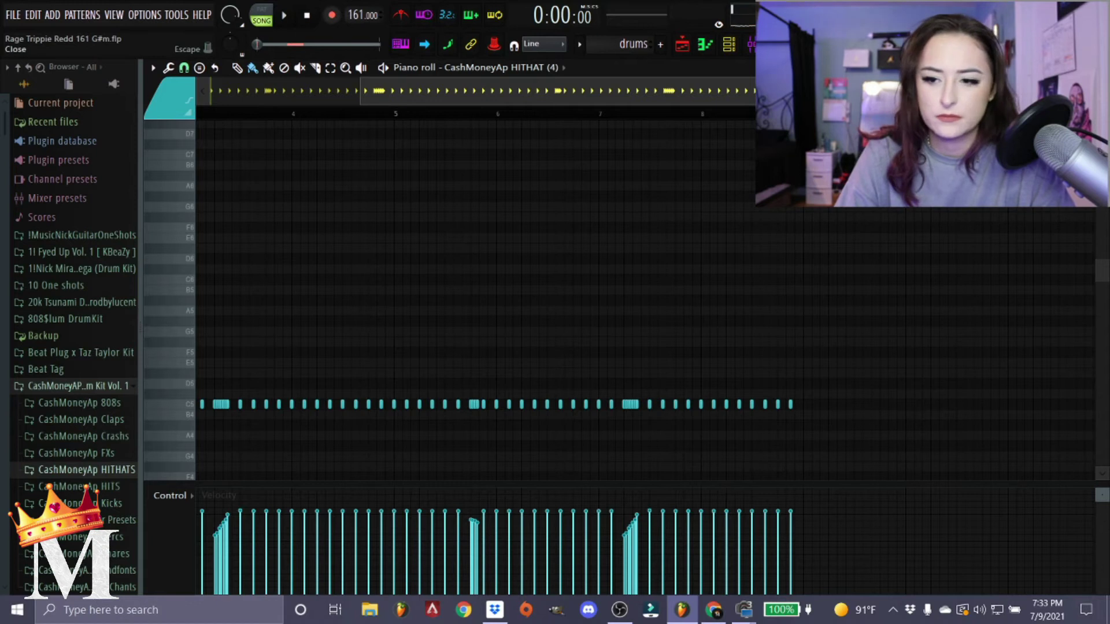
- Close the hi-hat piano roll and play the arrangement from bar 17 with the channel rack open
{"action": "left_click", "coordinate": [1098, 68]}
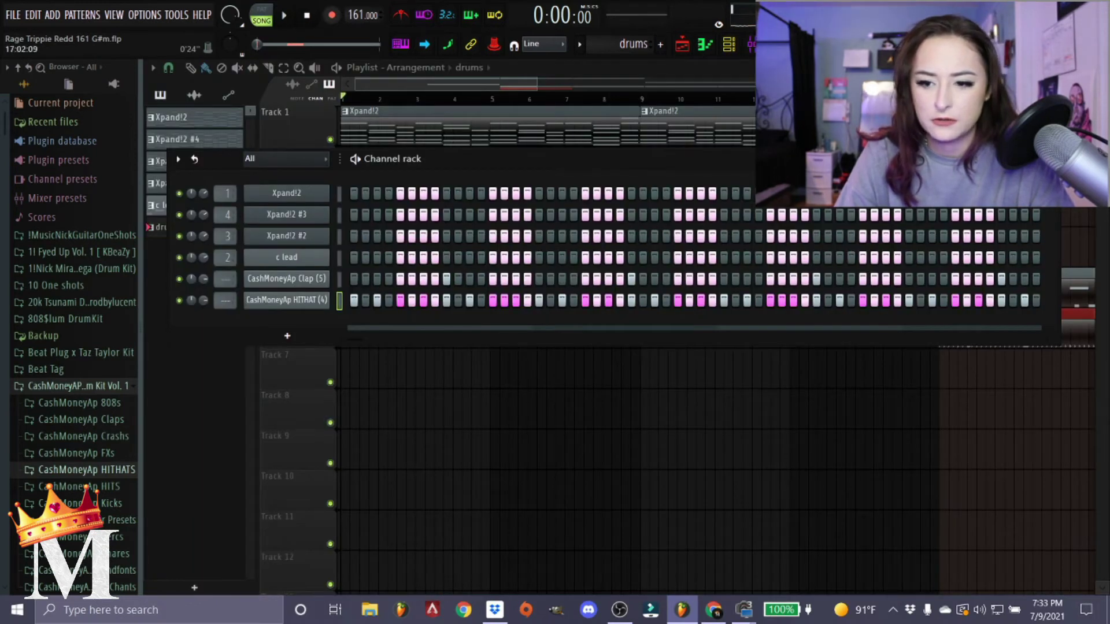
{"action": "left_click", "coordinate": [940, 99]}
{"action": "scroll", "coordinate": [943, 99], "scroll_direction": "up", "scroll_amount": 5}
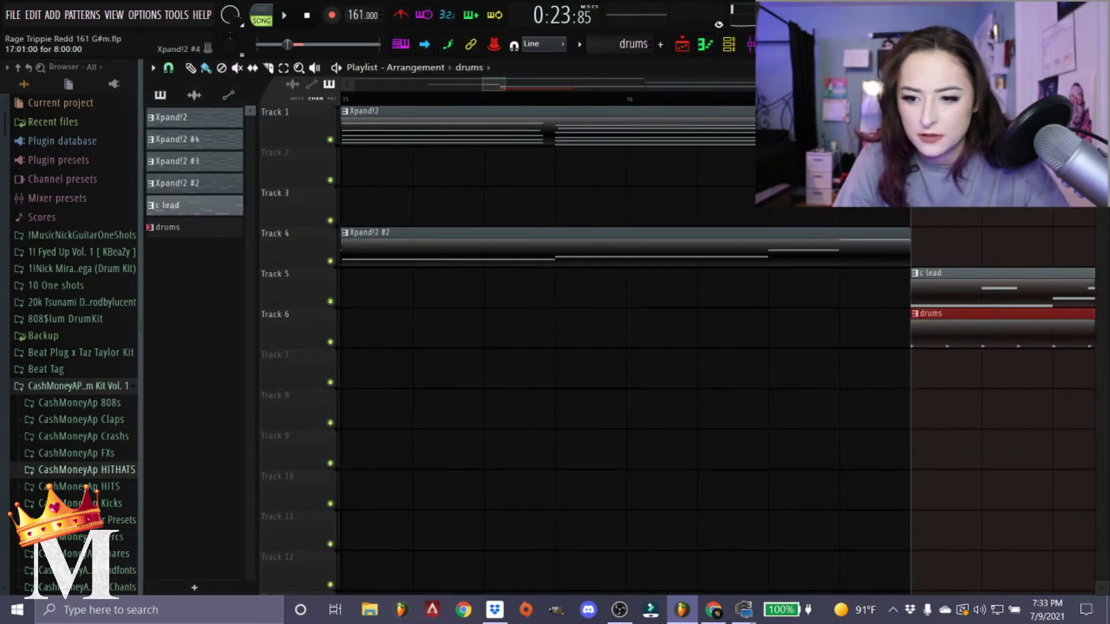
{"action": "key", "text": "space"}
{"action": "key", "text": "F6"}
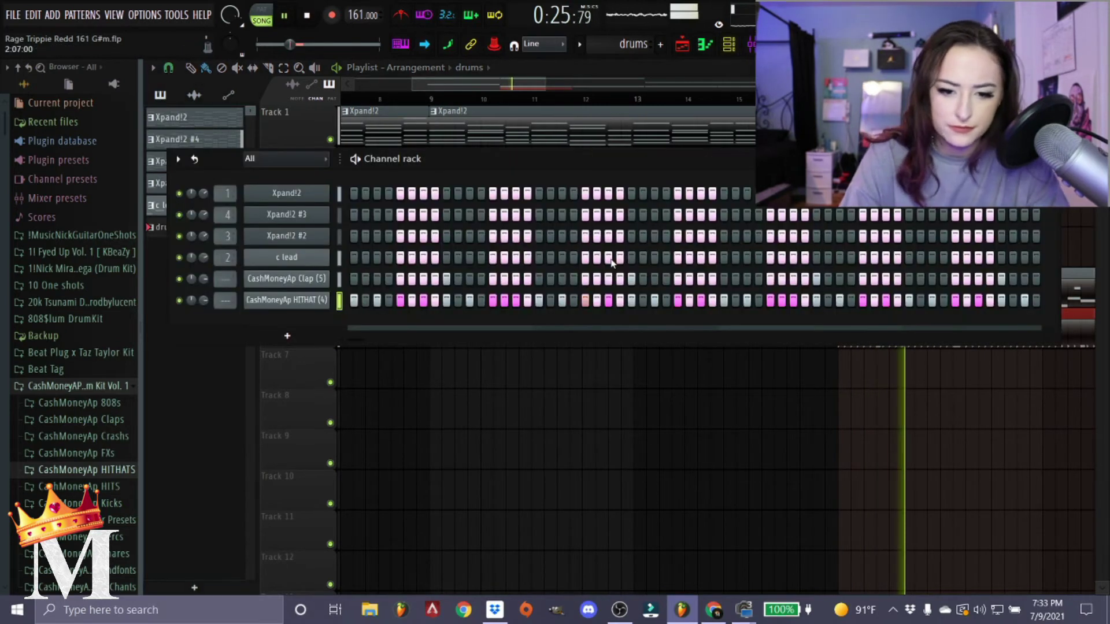
{"action": "key", "text": "space"}
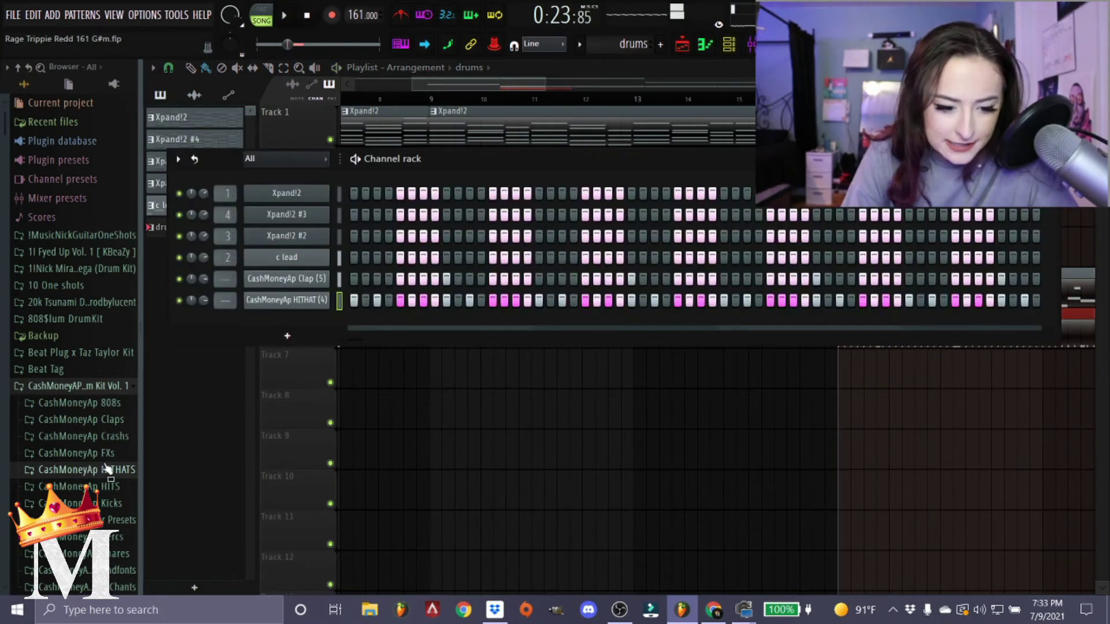
- Audition kick samples in the CashMoneyAp Kicks folder, and collapse the folder
{"action": "left_click", "coordinate": [110, 503]}
{"action": "scroll", "coordinate": [104, 439], "scroll_direction": "down", "scroll_amount": 4}
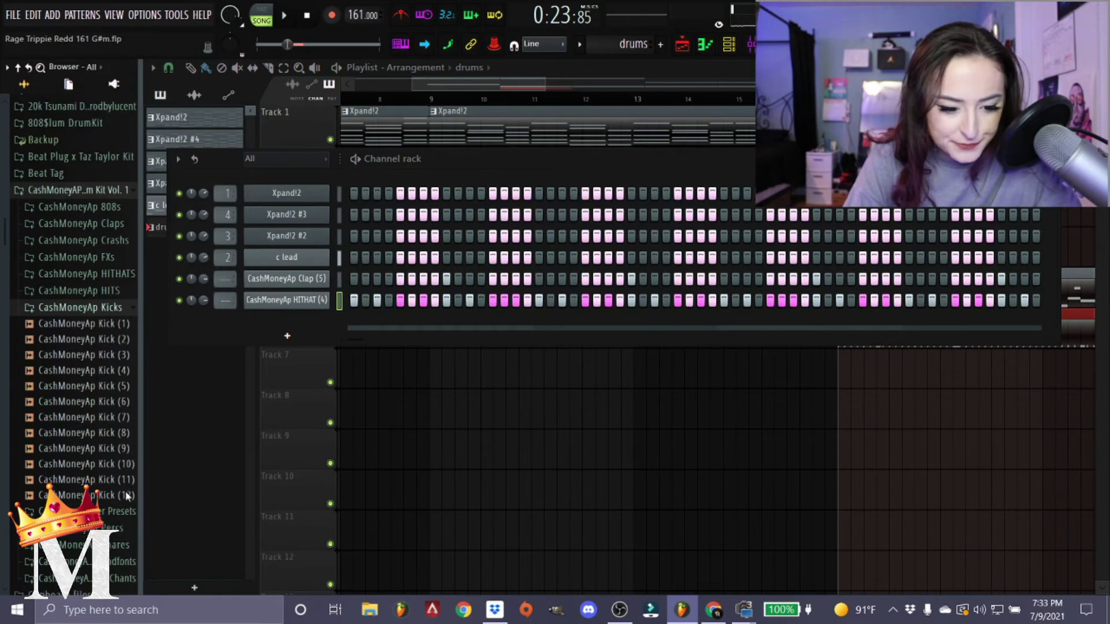
{"action": "left_click", "coordinate": [97, 370]}
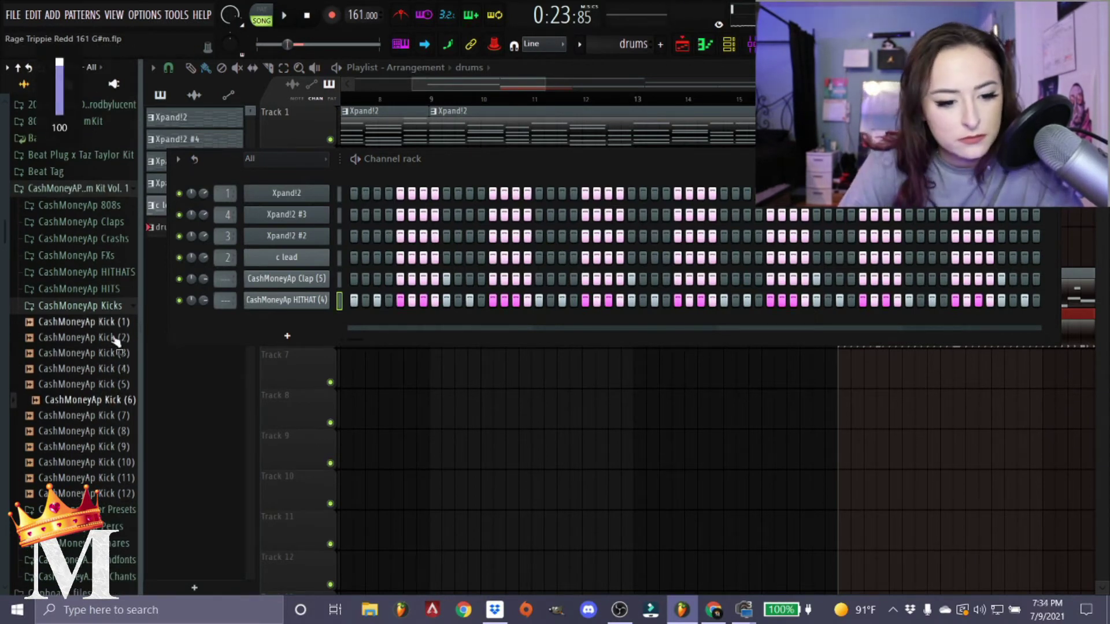
{"action": "left_click", "coordinate": [99, 307]}
- Open the CashMoneyAp Snares folder, audition samples, and add CashMoneyAp Snare (6) as a new channel
{"action": "left_click", "coordinate": [123, 358]}
{"action": "scroll", "coordinate": [104, 415], "scroll_direction": "down", "scroll_amount": 3}
{"action": "left_click", "coordinate": [104, 415]}
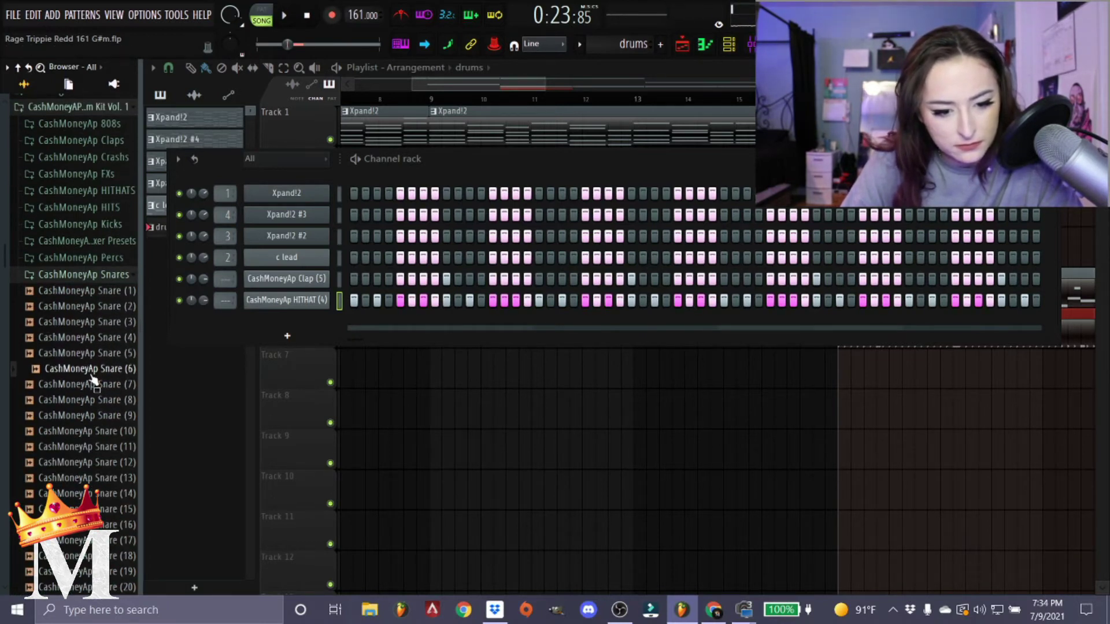
{"action": "left_click_drag", "start_coordinate": [296, 328], "coordinate": [296, 325]}
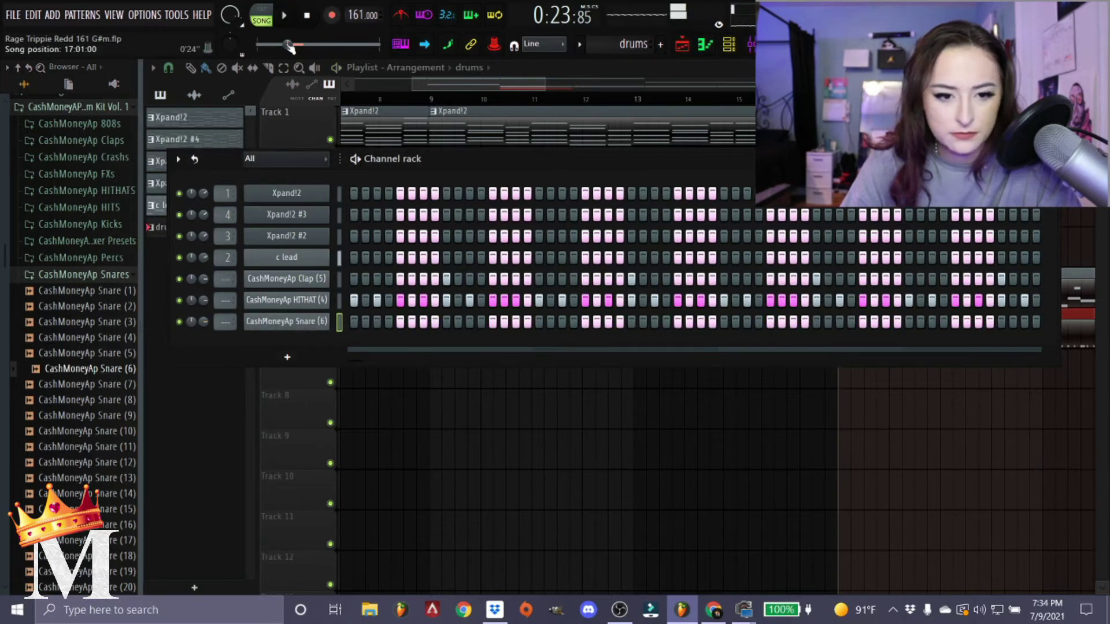
- Place snare hits on step 15 of bar 1 and step 3 of bar 2, play them back, and open the snare's piano roll
{"action": "key", "text": "space"}
{"action": "key", "text": "space"}
{"action": "right_click", "coordinate": [312, 321]}
{"action": "left_click", "coordinate": [346, 318]}
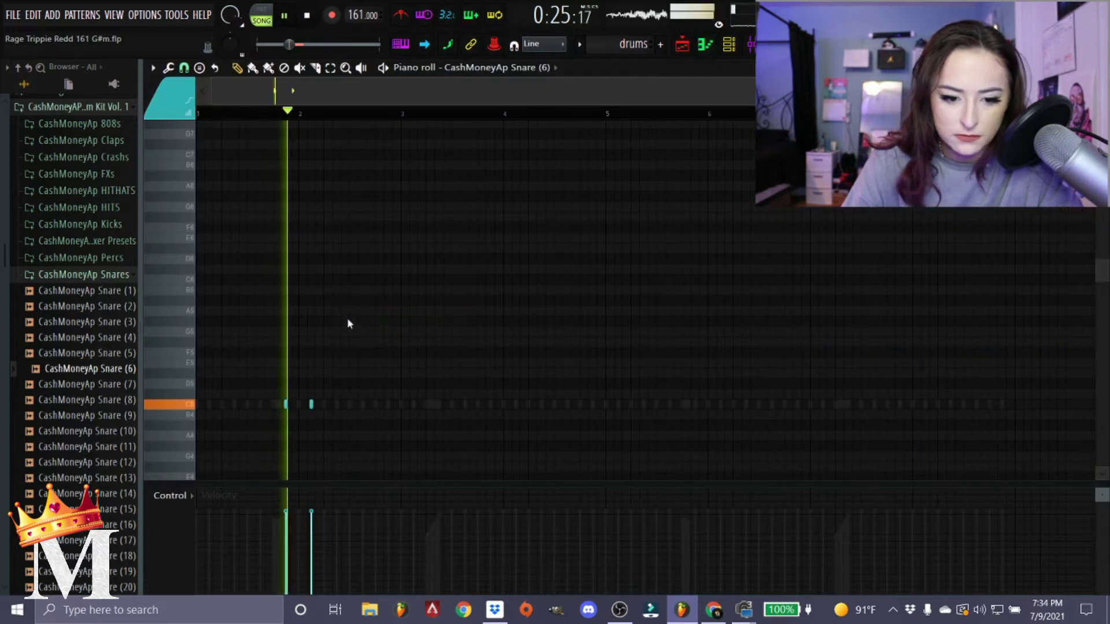
- Duplicate bars 1 and 2 of the snare pattern three times to fill eight bars, and play it back
{"action": "key", "text": "space"}
{"action": "left_click_drag", "start_coordinate": [401, 116], "coordinate": [9, 124]}
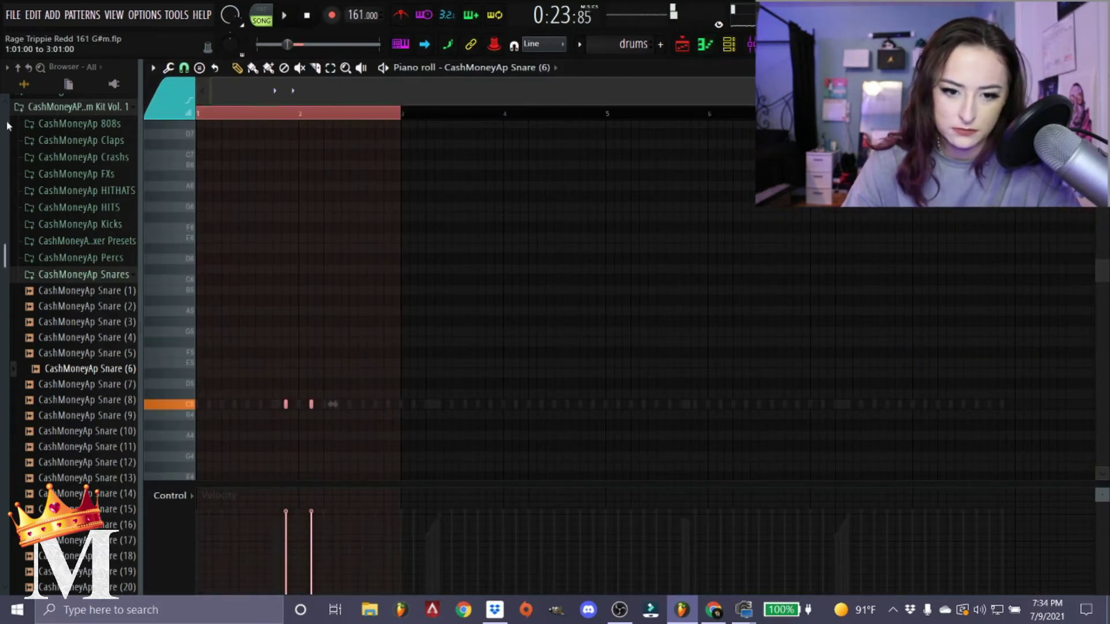
{"action": "key", "text": "ctrl+b"}
{"action": "key", "text": "ctrl+b"}
{"action": "key", "text": "ctrl+b"}
{"action": "key", "text": "space"}
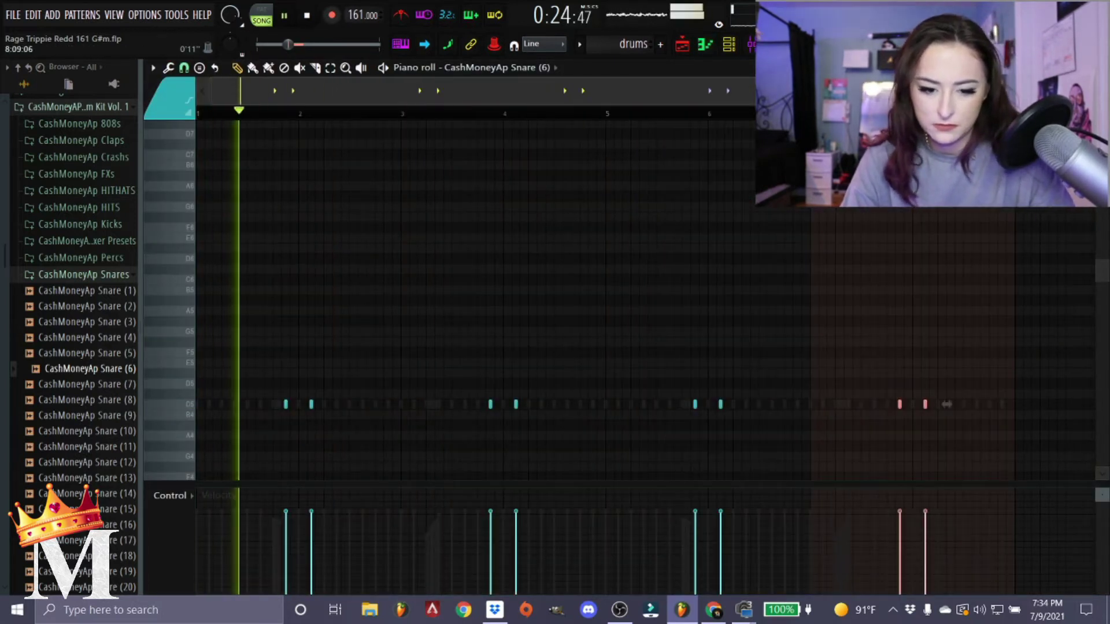
- Close the snare piano roll and add CashMoneyAp Perc (14) from the CashMoneyAp Percs folder as a new channel
{"action": "left_click", "coordinate": [1097, 67]}
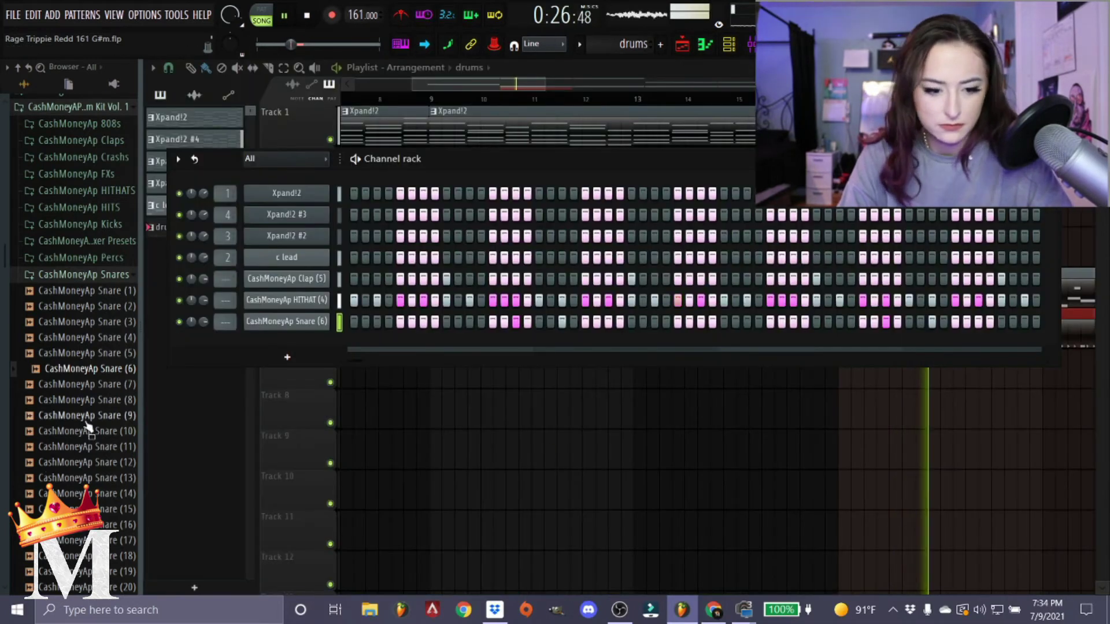
{"action": "left_click", "coordinate": [88, 275]}
{"action": "left_click", "coordinate": [87, 258]}
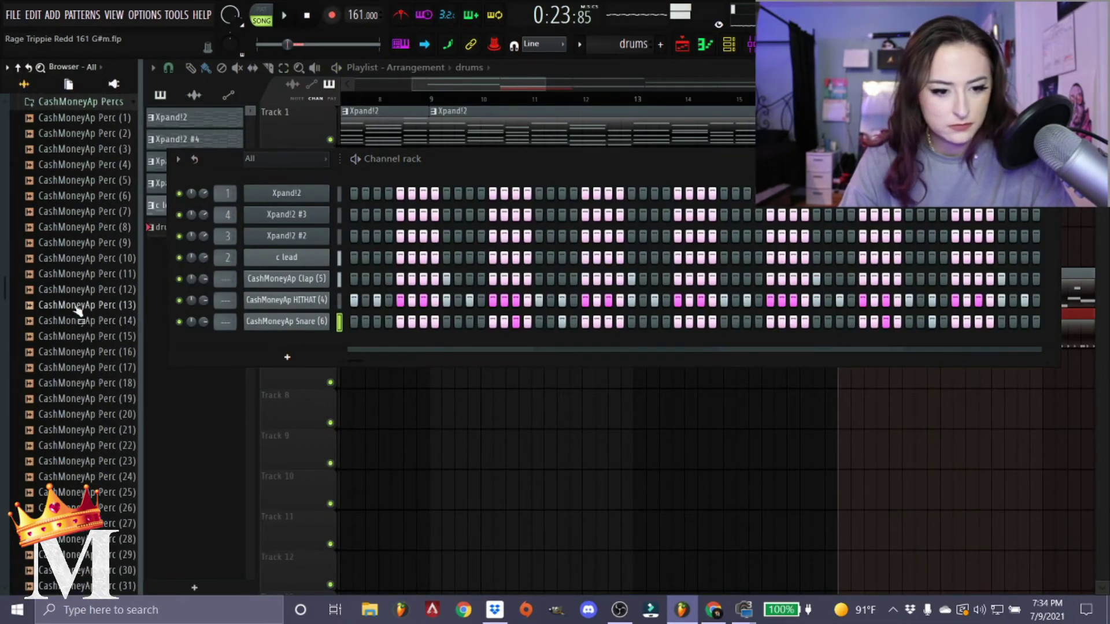
{"action": "left_click", "coordinate": [96, 322]}
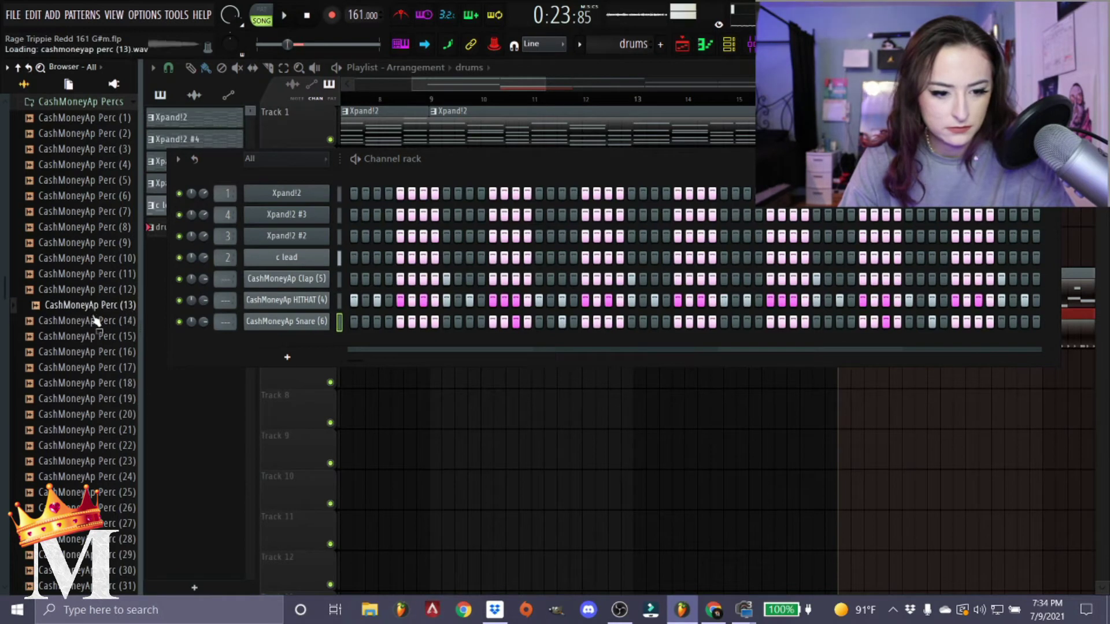
{"action": "left_click_drag", "start_coordinate": [293, 358], "coordinate": [292, 354]}
- Try a CashMoneyAp Perc (14) hit on step 11 of bar 4 while playing the beat
{"action": "key", "text": "space"}
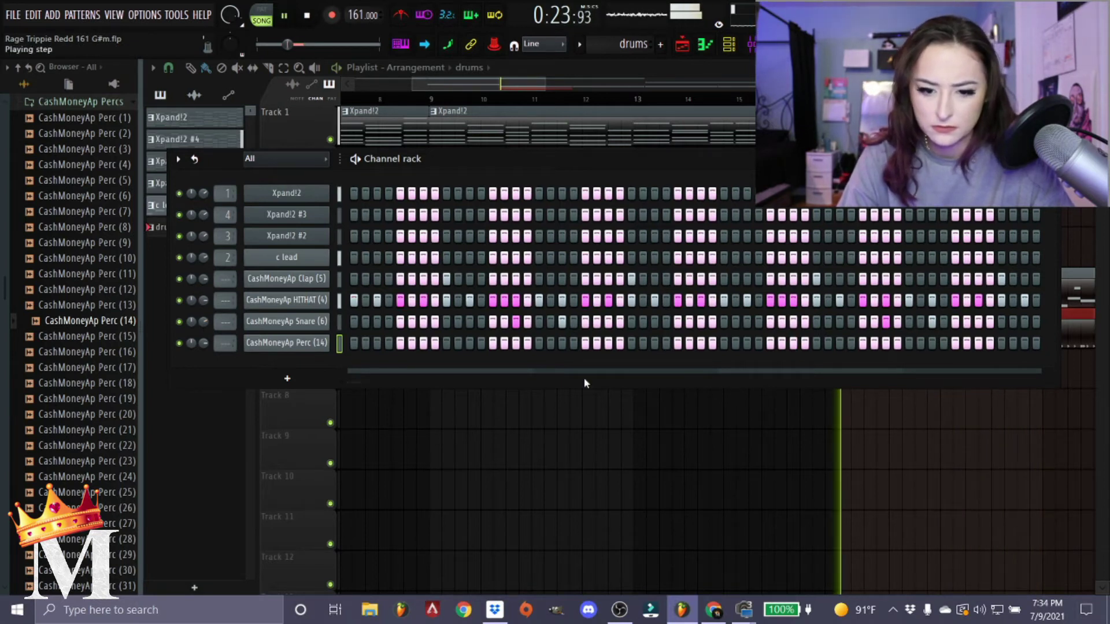
{"action": "mouse_move", "coordinate": [375, 382]}
{"action": "left_mouse_down"}
{"action": "mouse_move", "coordinate": [391, 385]}
{"action": "mouse_move", "coordinate": [371, 385]}
{"action": "left_mouse_up"}
{"action": "scroll", "coordinate": [370, 383], "scroll_direction": "left", "scroll_amount": 3}
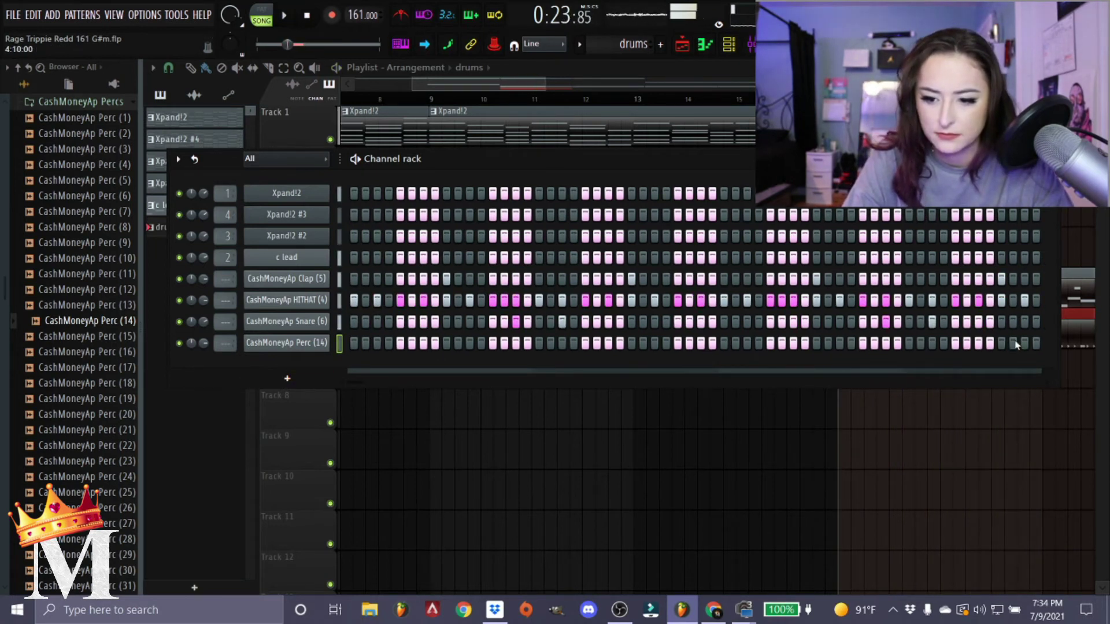
{"action": "left_click", "coordinate": [1024, 343]}
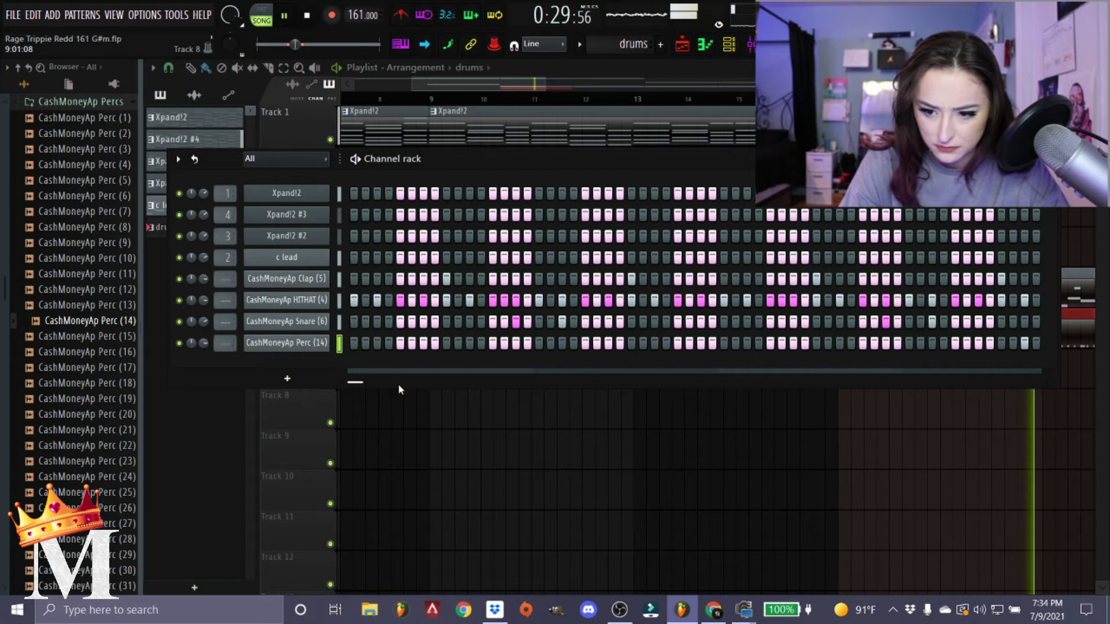
- Audition more perc samples, replace Perc (14) with CashMoneyAp Perc (16), and place its hit on step 1 of bar 1
{"action": "key", "text": "space"}
{"action": "left_click", "coordinate": [20, 433]}
{"action": "left_click", "coordinate": [65, 386]}
{"action": "left_click", "coordinate": [79, 353]}
{"action": "left_click_drag", "start_coordinate": [315, 354], "coordinate": [315, 352]}
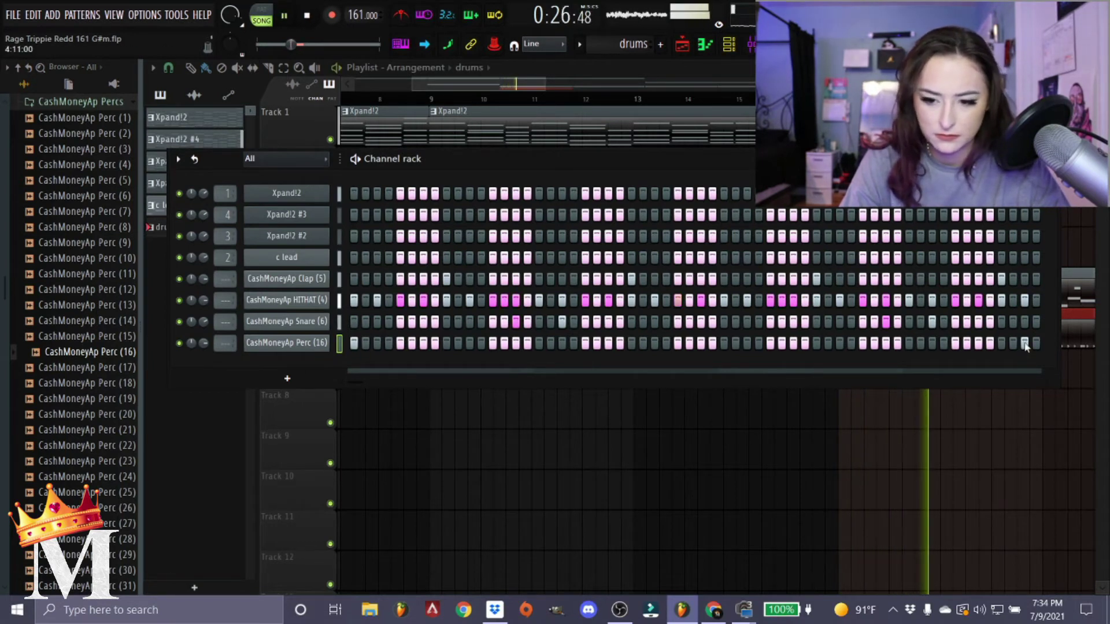
- Duplicate bars 1 to 4 of the Perc (16) pattern into bars 5 to 8, play it back, and close its piano roll
{"action": "right_click", "coordinate": [326, 341]}
{"action": "left_click", "coordinate": [353, 345]}
{"action": "key", "text": "space"}
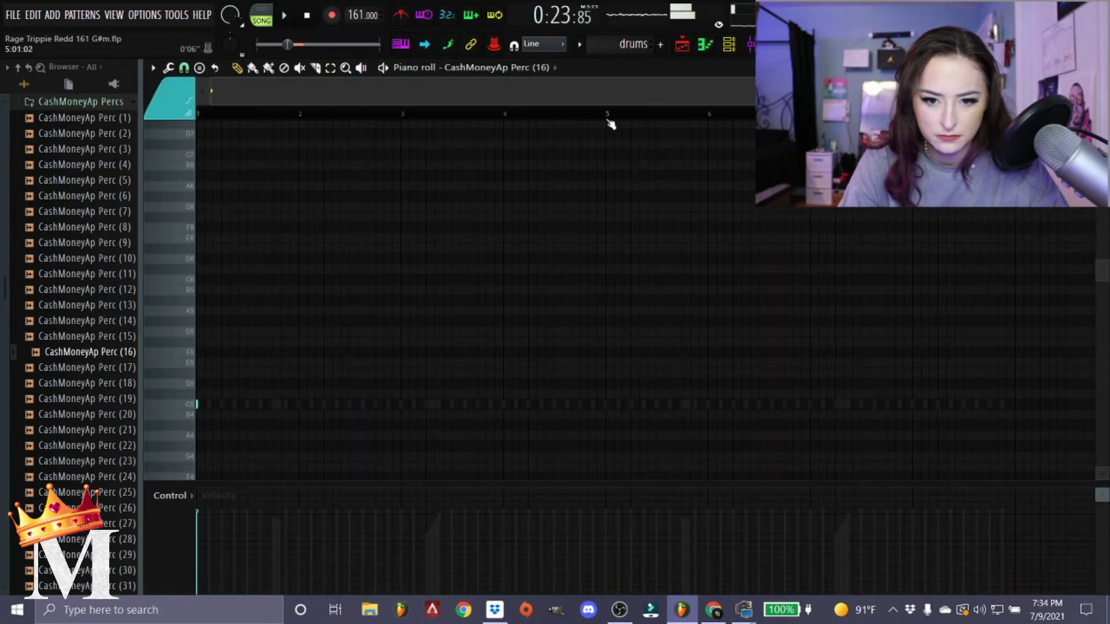
{"action": "left_click_drag", "start_coordinate": [609, 118], "coordinate": [8, 113]}
{"action": "key", "text": "ctrl+b"}
{"action": "key", "text": "space"}
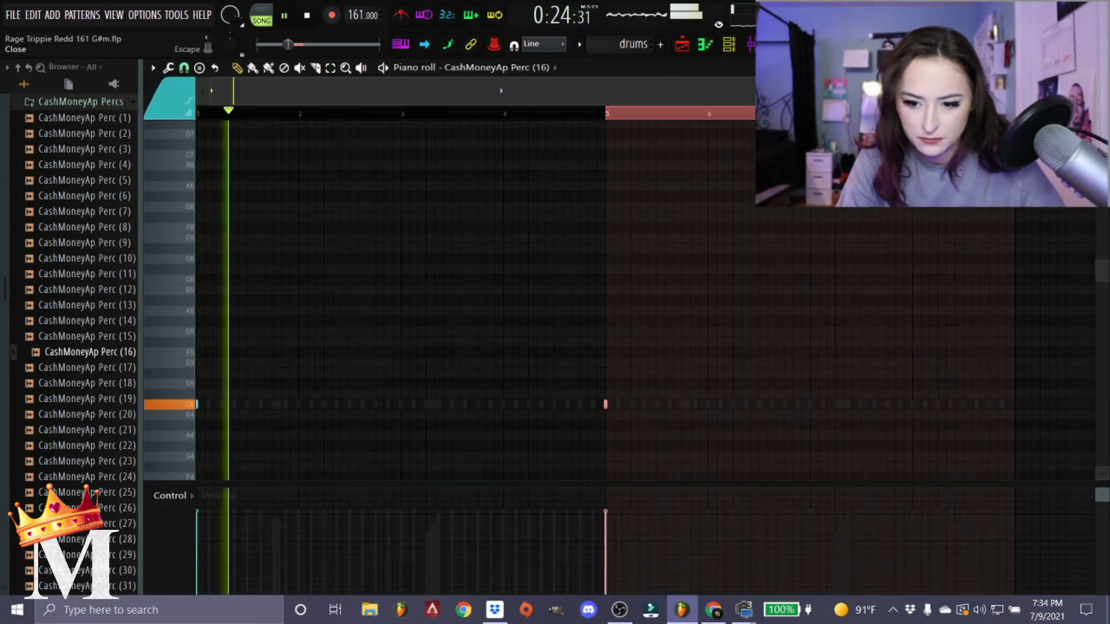
{"action": "key", "text": "Escape"}
- Close the piano roll, audition further CashMoneyAp perc samples, and add CashMoneyAp Perc (32) as a new channel
{"action": "scroll", "coordinate": [59, 424], "scroll_direction": "down", "scroll_amount": 2}
{"action": "key", "text": "space"}
{"action": "left_click", "coordinate": [70, 386]}
{"action": "left_click", "coordinate": [97, 476]}
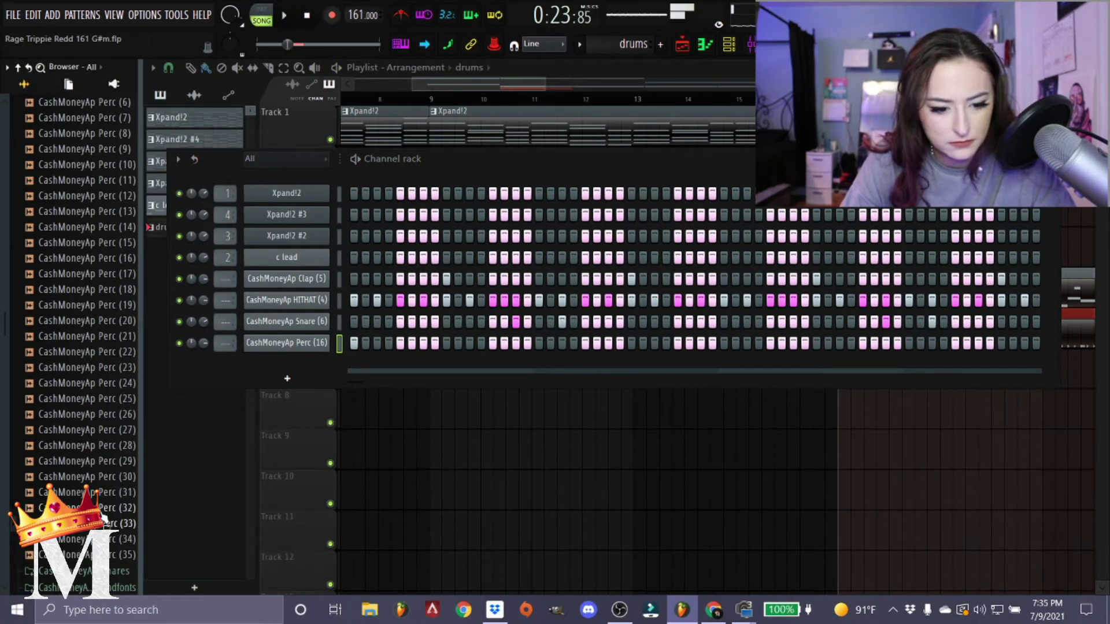
{"action": "left_click_drag", "start_coordinate": [308, 355], "coordinate": [308, 358]}
{"action": "key", "text": "space"}
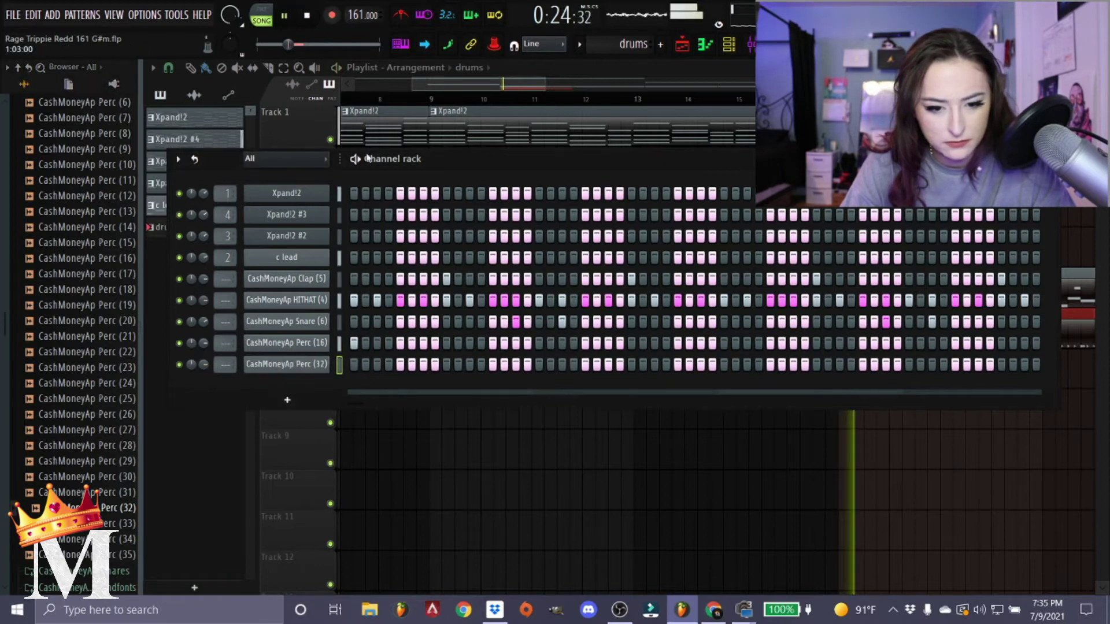
- Place a CashMoneyAp Perc (32) hit on step 13 of bar 1, normalize the sample, and play it back
{"action": "left_click", "coordinate": [493, 364]}
{"action": "key", "text": "space"}
{"action": "left_click", "coordinate": [303, 365]}
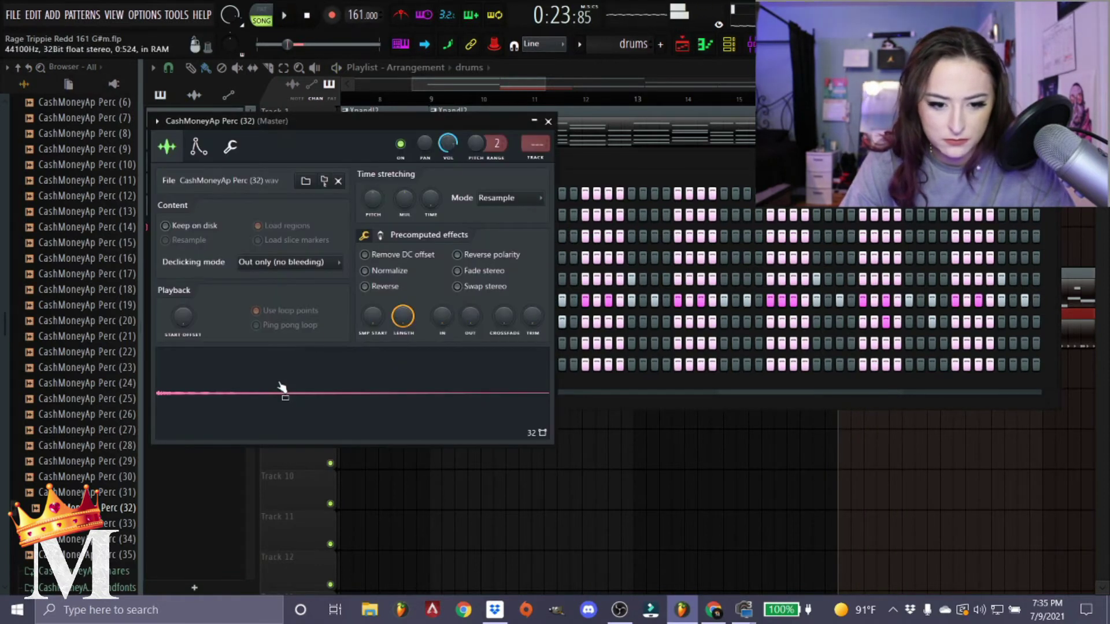
{"action": "left_click", "coordinate": [404, 274]}
{"action": "key", "text": "space"}
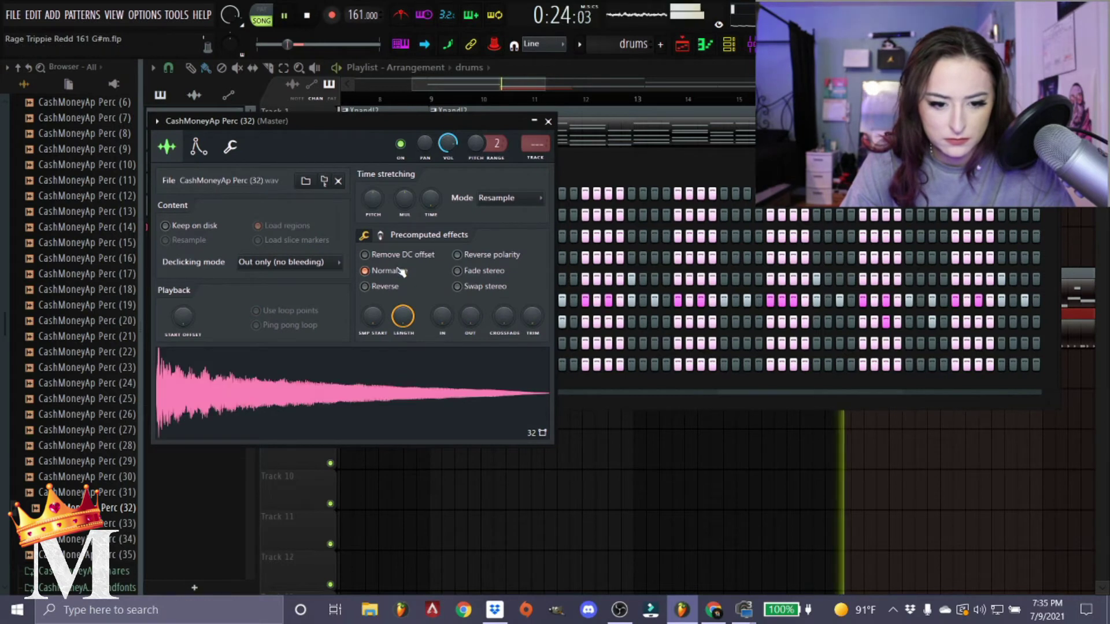
{"action": "left_click", "coordinate": [548, 123]}
{"action": "key", "text": "space"}
- Replace the Perc (32) sample with CashMoneyAp Perc (29), normalize it while the beat plays, and close its settings
{"action": "left_click", "coordinate": [82, 433]}
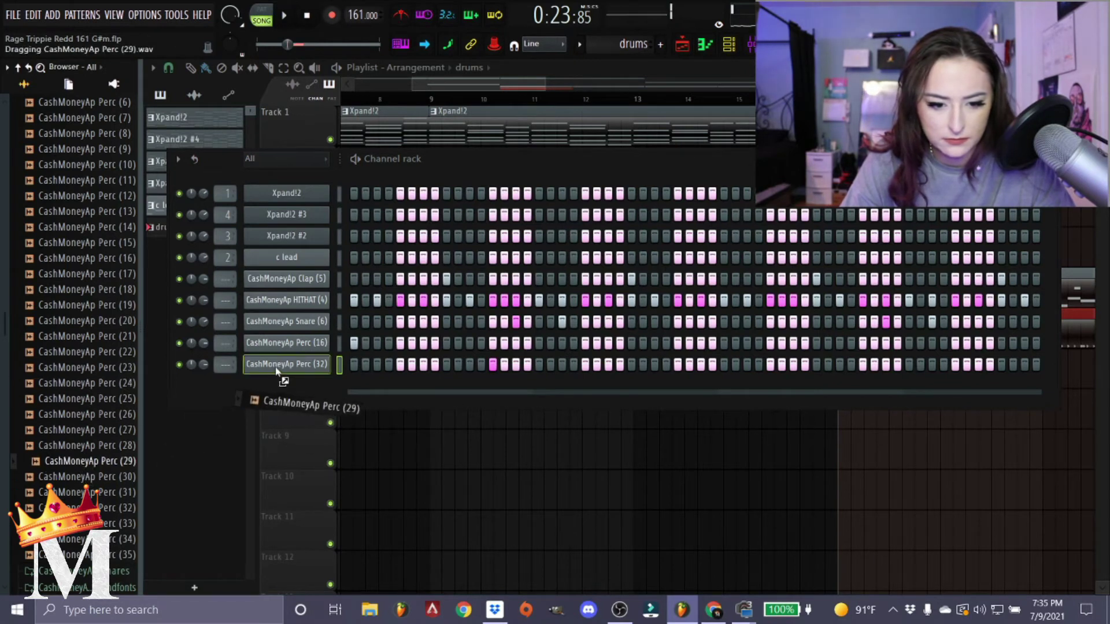
{"action": "left_click_drag", "start_coordinate": [276, 370], "coordinate": [280, 374]}
{"action": "key", "text": "space"}
{"action": "left_click", "coordinate": [366, 270]}
{"action": "left_click", "coordinate": [367, 271]}
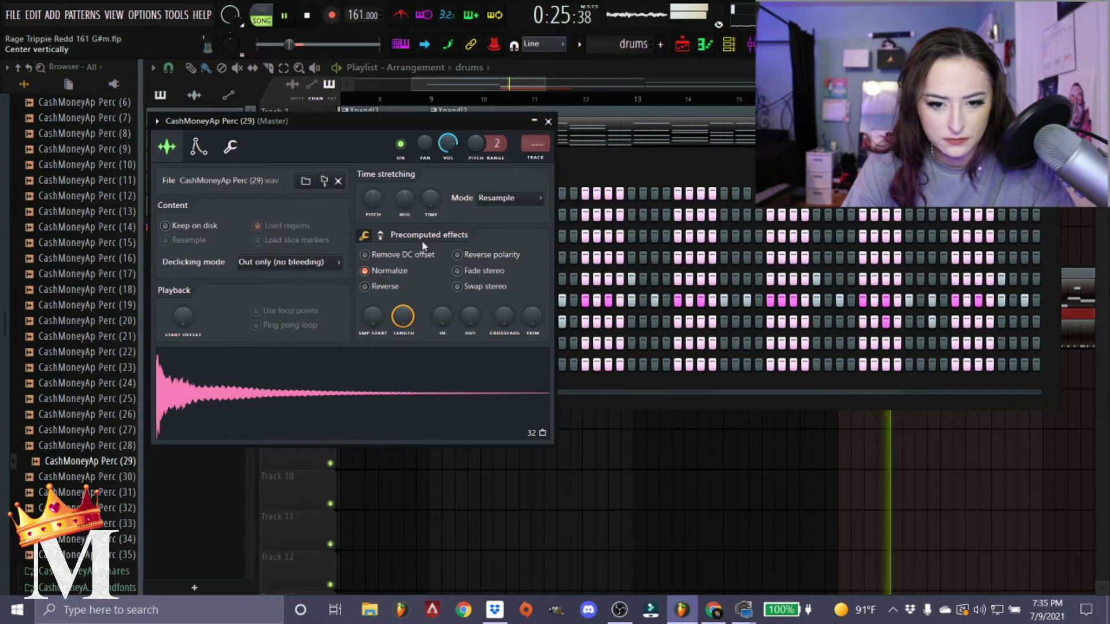
{"action": "left_click", "coordinate": [548, 121]}
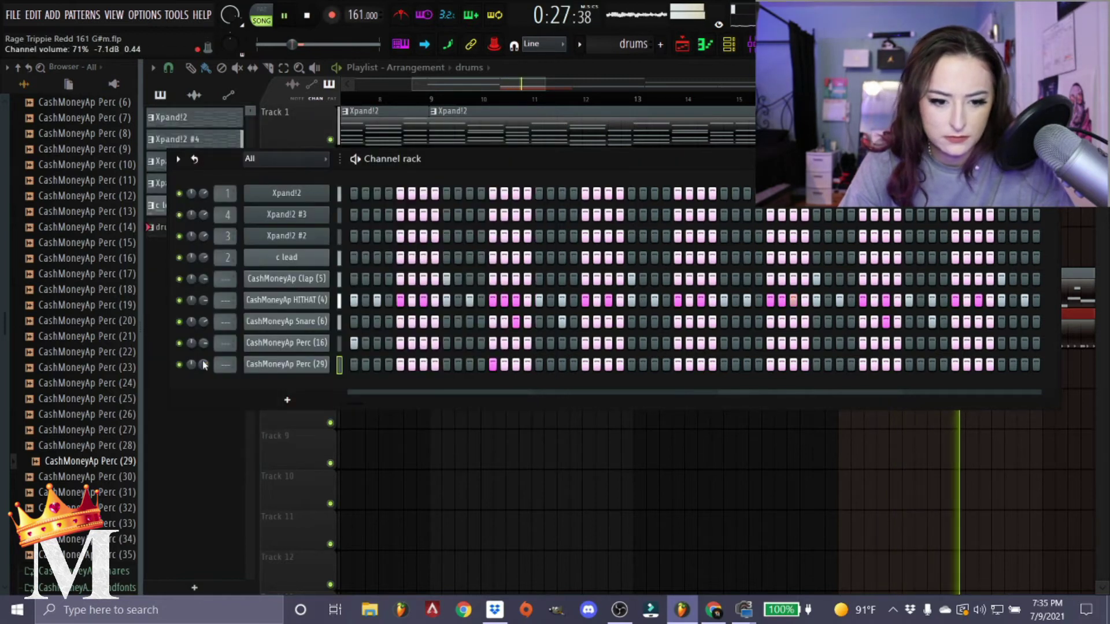
- Audition the 808s in the Galaxy Drum Kit folder and add Melodic as a new channel
{"action": "scroll", "coordinate": [79, 332], "scroll_direction": "up", "scroll_amount": 2}
{"action": "left_click", "coordinate": [85, 195]}
{"action": "scroll", "coordinate": [97, 298], "scroll_direction": "up", "scroll_amount": 1}
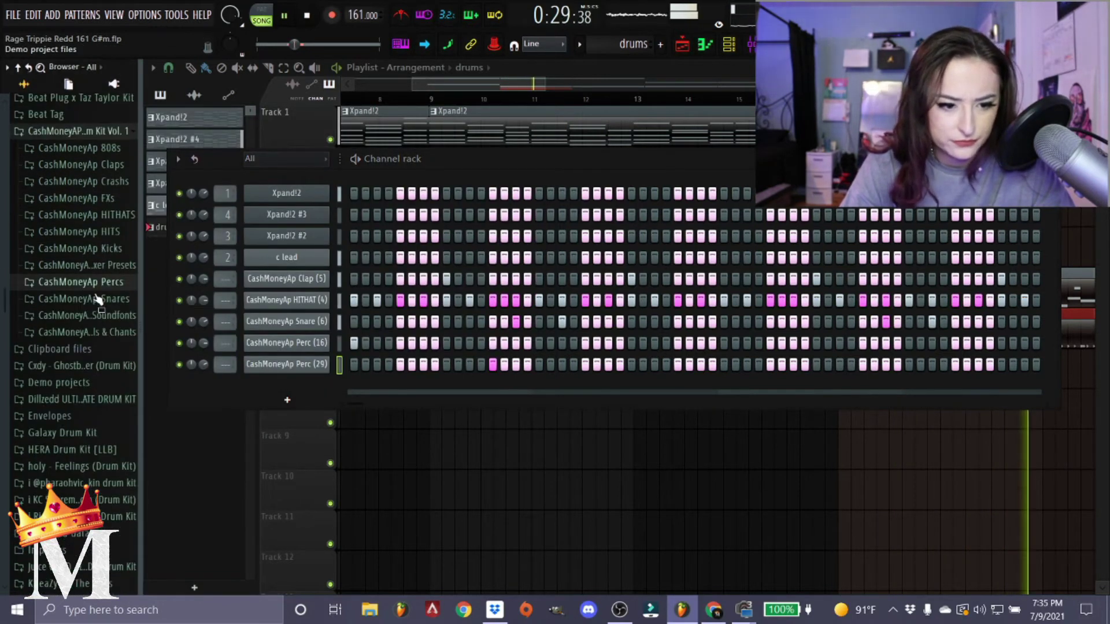
{"action": "scroll", "coordinate": [98, 299], "scroll_direction": "up", "scroll_amount": 1}
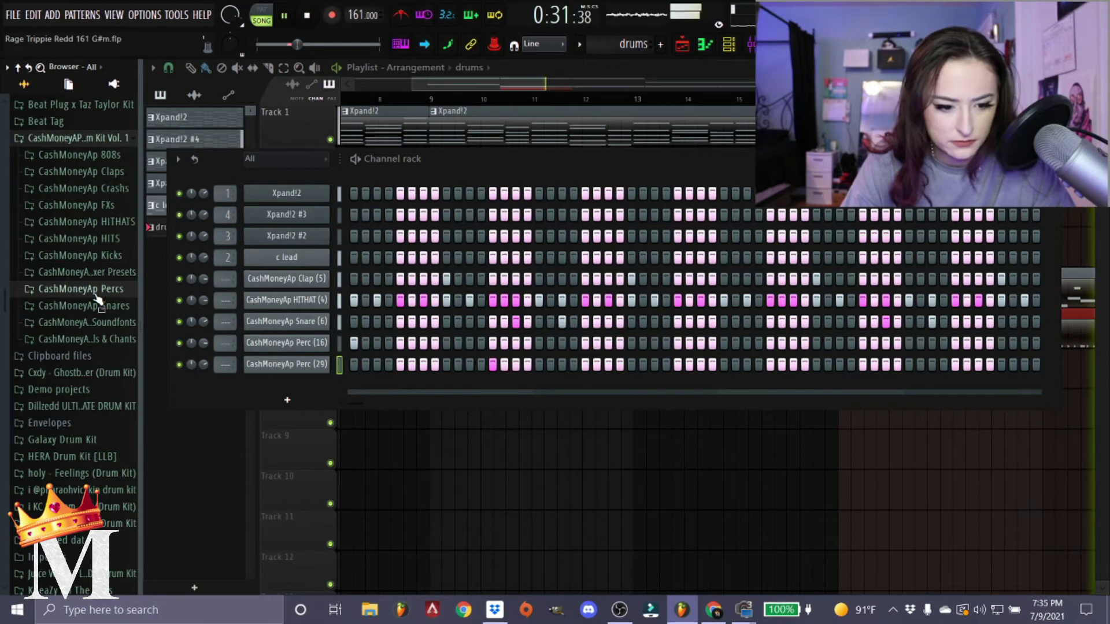
{"action": "left_click", "coordinate": [87, 440]}
{"action": "left_click", "coordinate": [87, 404]}
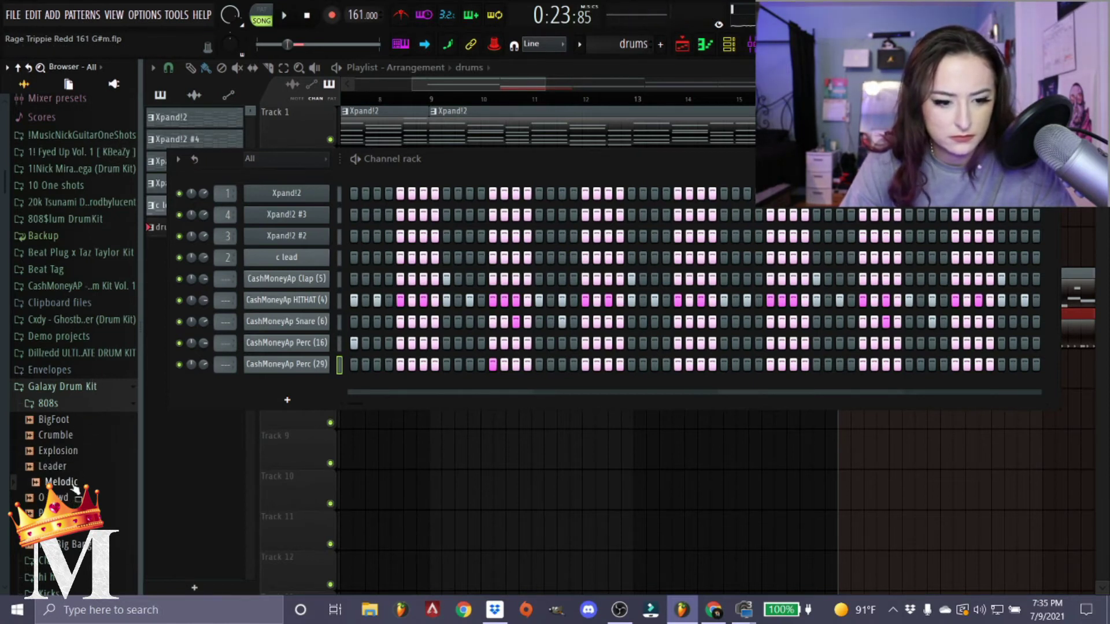
{"action": "left_click_drag", "start_coordinate": [296, 390], "coordinate": [298, 394]}
- Enable the Melodic 808's volume envelope with a 31% release, and set the channel to cut itself
{"action": "left_click", "coordinate": [301, 395]}
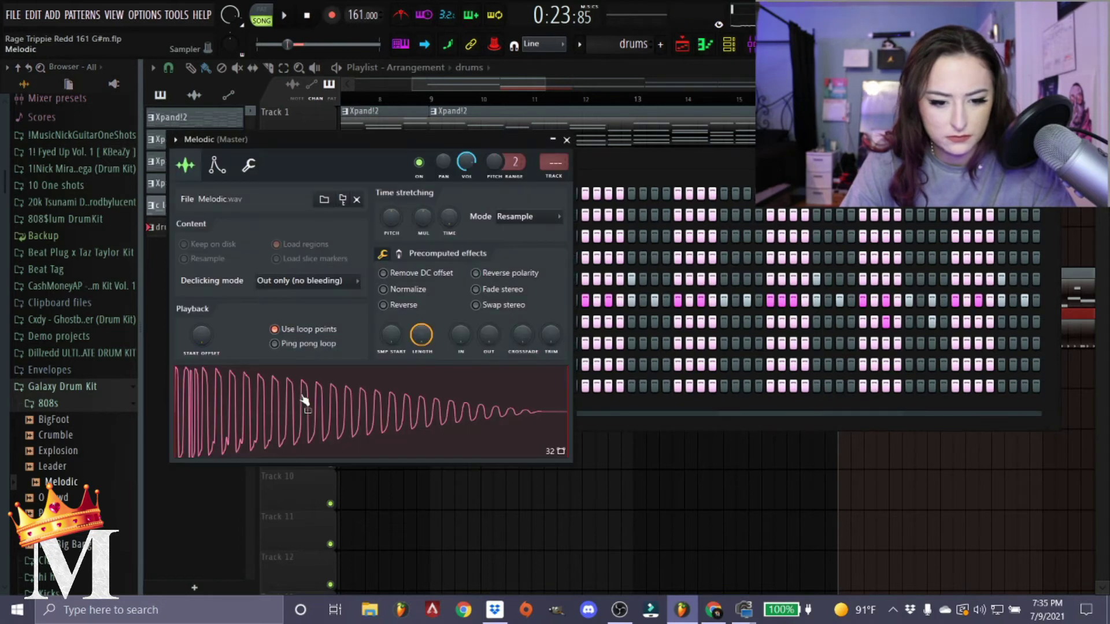
{"action": "left_click", "coordinate": [216, 166]}
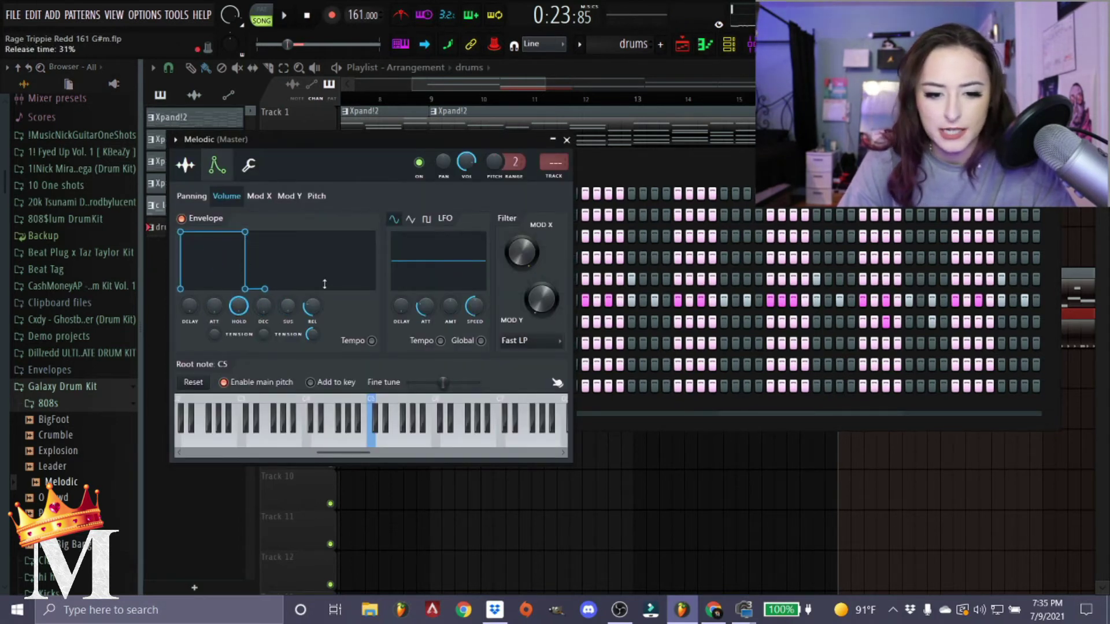
{"action": "left_click", "coordinate": [567, 141]}
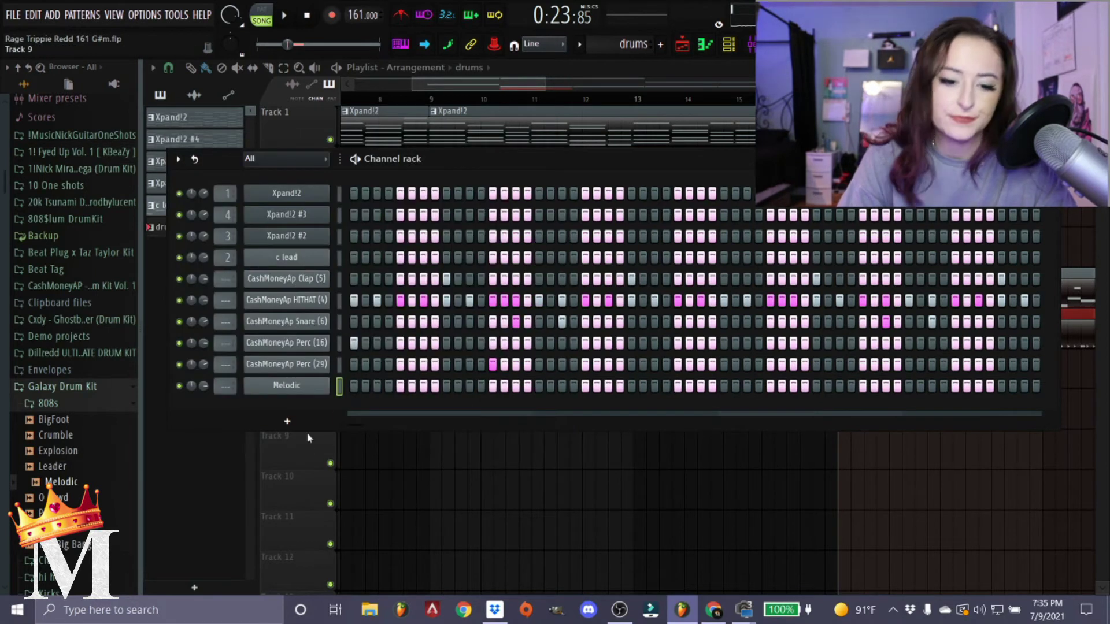
{"action": "right_click", "coordinate": [315, 395]}
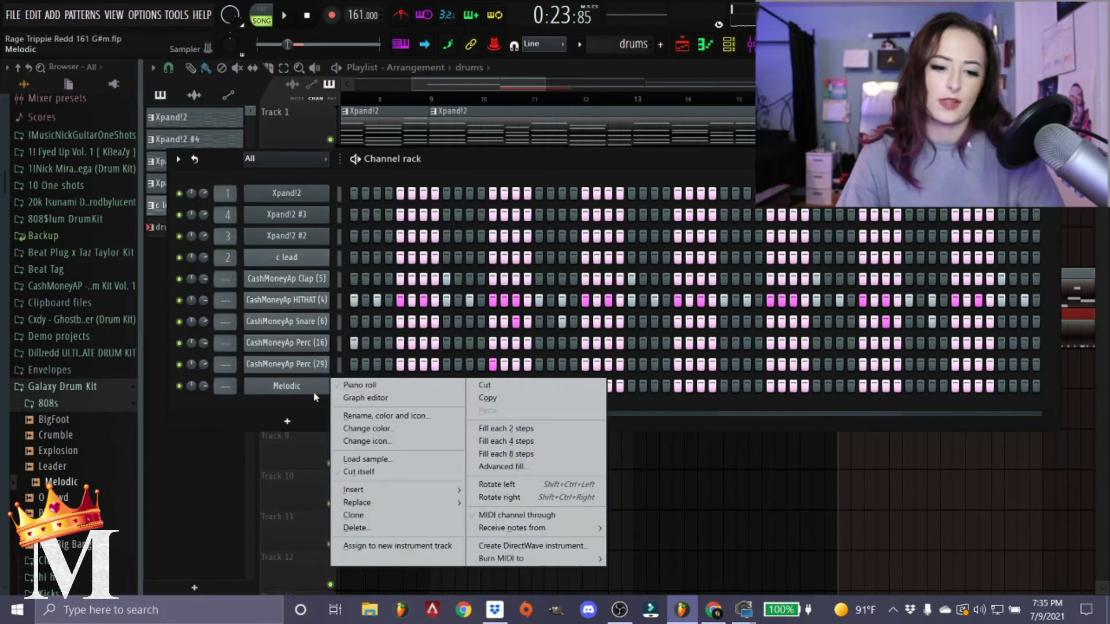
{"action": "left_click", "coordinate": [370, 476]}
- Open the Xpand!2 chord pattern from the playlist and copy the lowest note of each chord
{"action": "left_click", "coordinate": [1047, 159]}
{"action": "scroll", "coordinate": [981, 216], "scroll_direction": "down", "scroll_amount": 2}
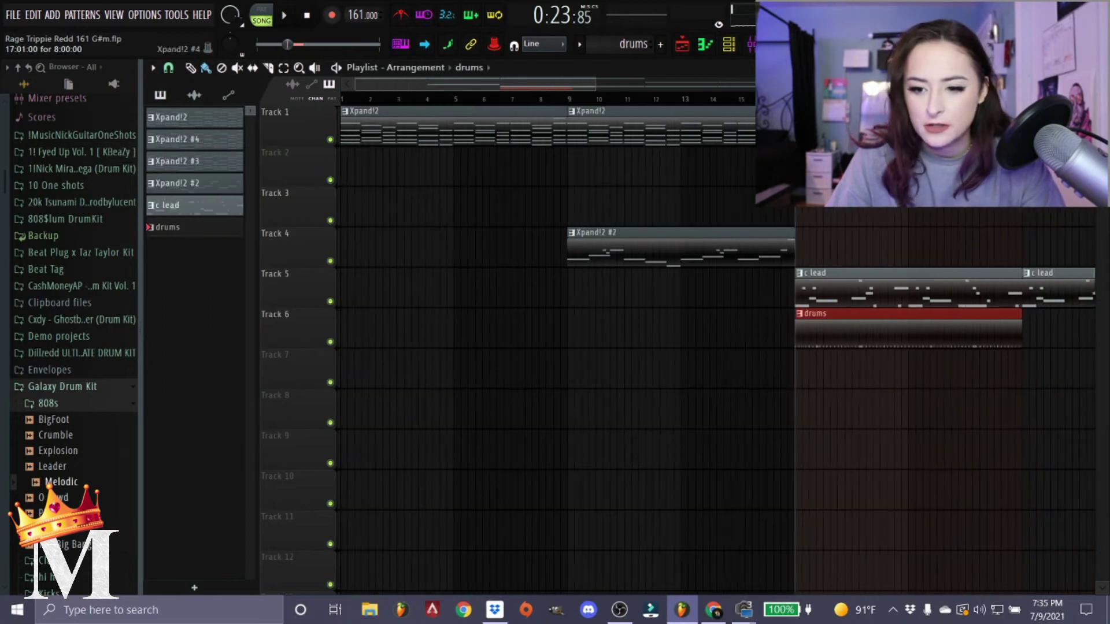
{"action": "double_click", "coordinate": [906, 130]}
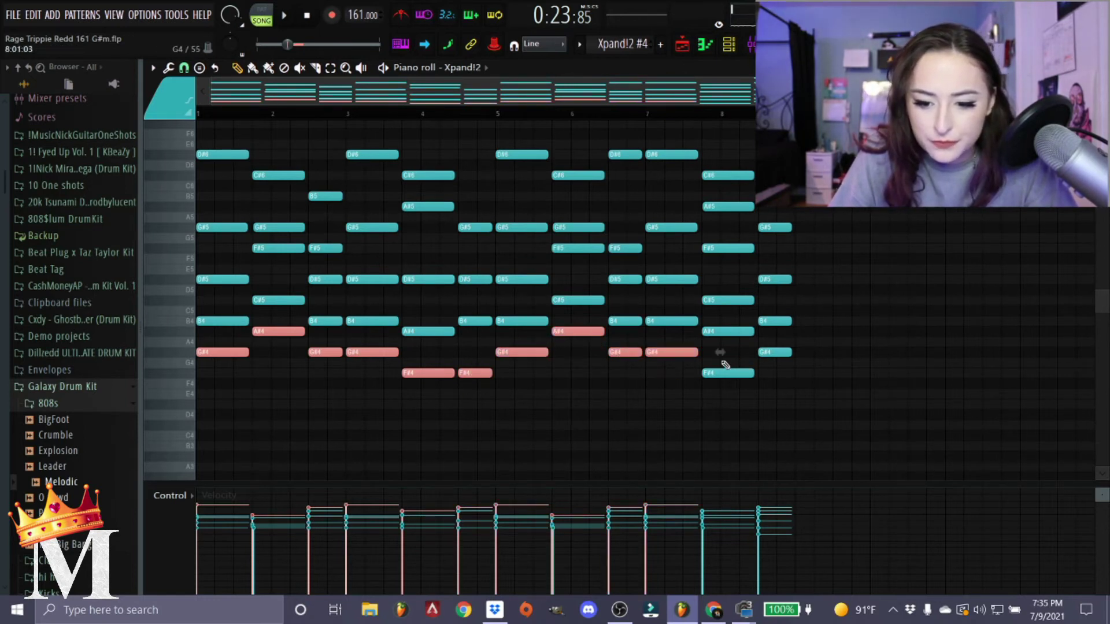
{"action": "key", "text": "F5"}
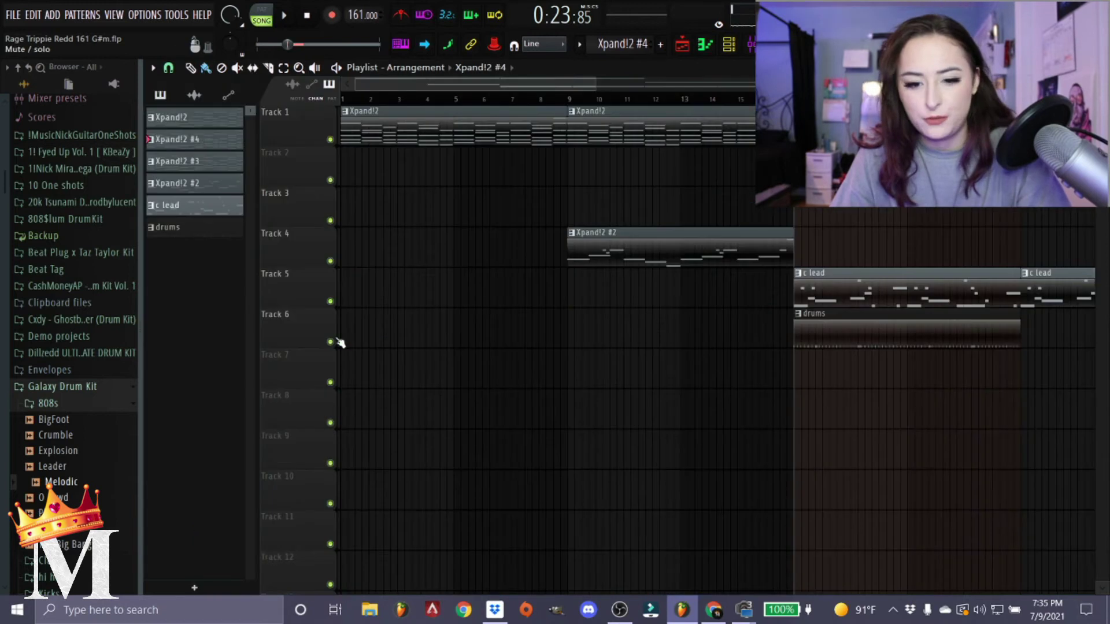
- Paste the root notes into the Melodic channel's piano roll, raise their velocities to full, and transpose them up an octave
{"action": "left_click", "coordinate": [730, 44]}
{"action": "right_click", "coordinate": [300, 387]}
{"action": "left_click", "coordinate": [352, 387]}
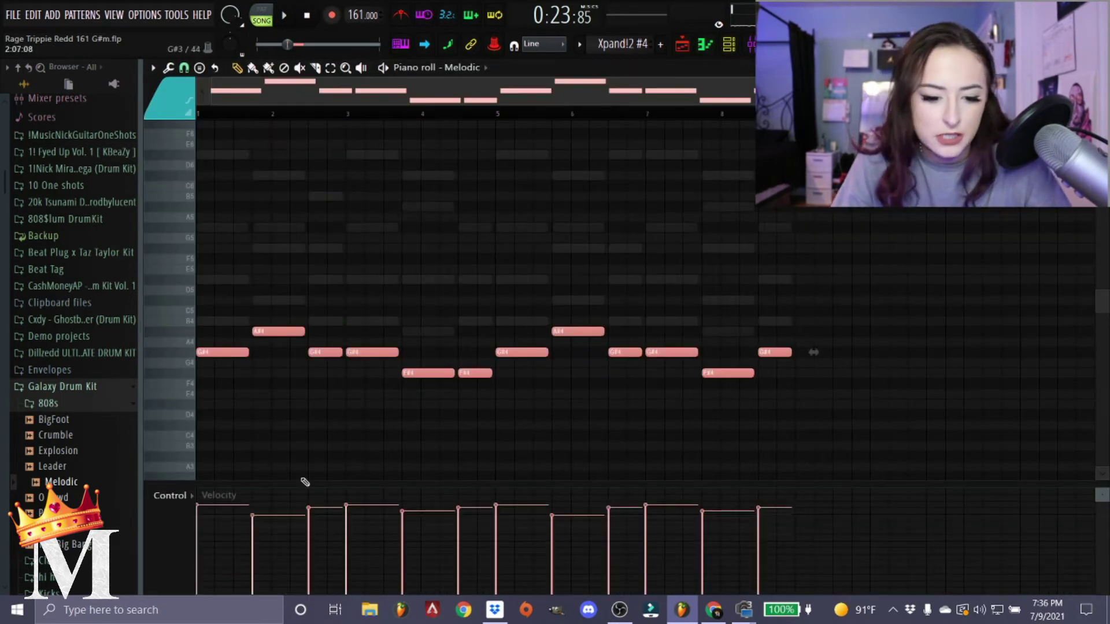
{"action": "key", "text": "space"}
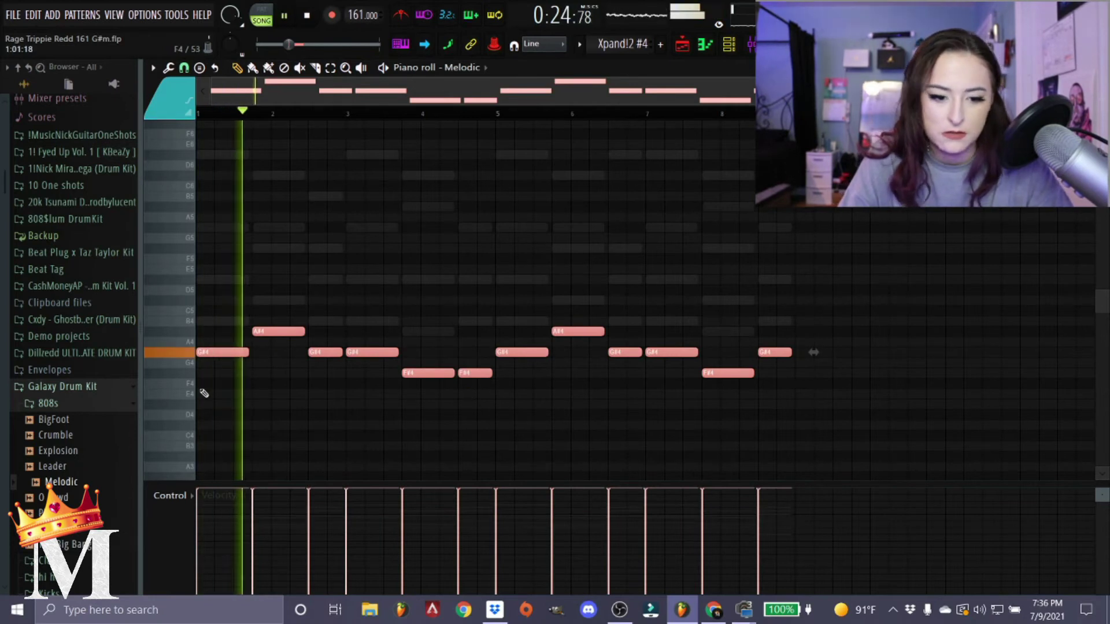
{"action": "key", "text": "ctrl+Up"}
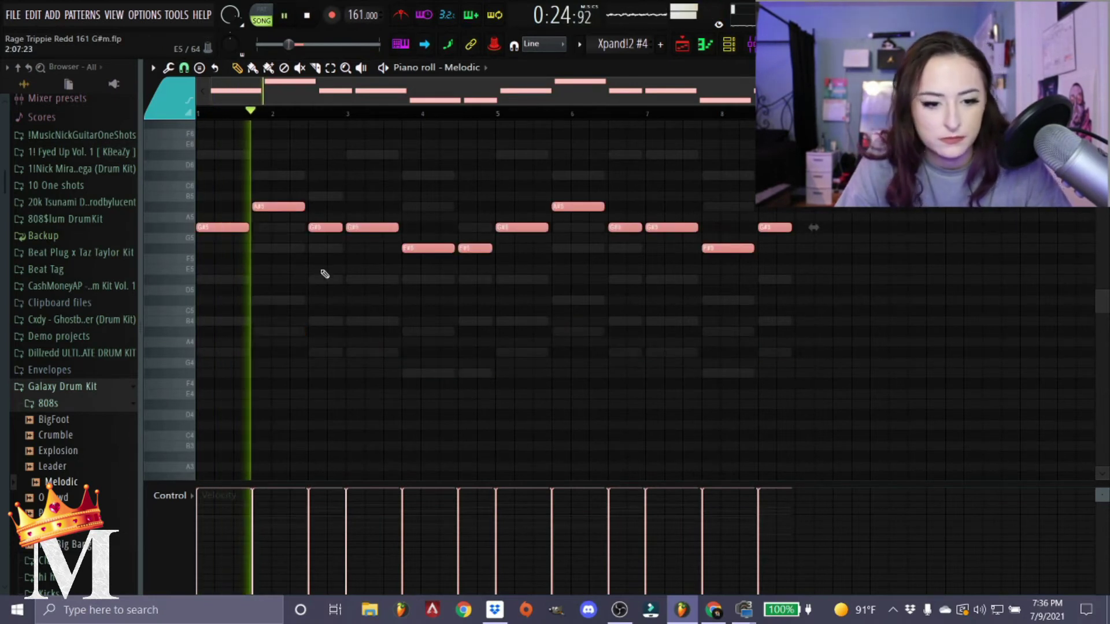
- Replace the first long A#5 note of the Melodic 808 with a short A#5 hit on step 5 of bar 2
{"action": "scroll", "coordinate": [244, 189], "scroll_direction": "up", "scroll_amount": 2}
{"action": "key", "text": "space"}
{"action": "key", "text": "space"}
{"action": "left_click", "coordinate": [327, 207]}
{"action": "key", "text": "space"}
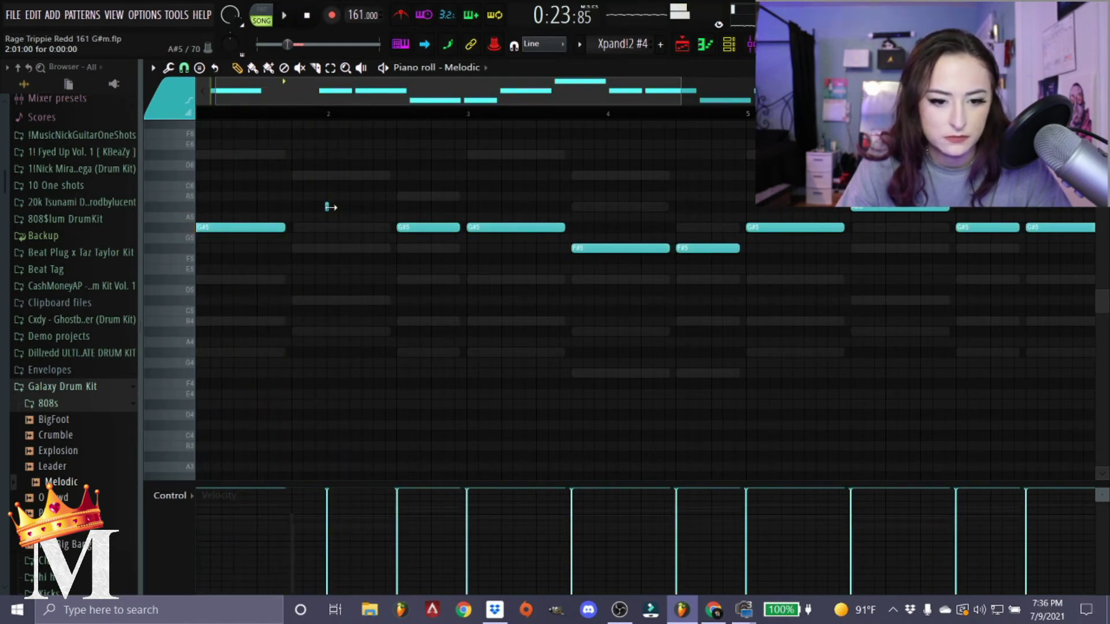
{"action": "key", "text": "space"}
{"action": "left_click_drag", "start_coordinate": [326, 207], "coordinate": [361, 208]}
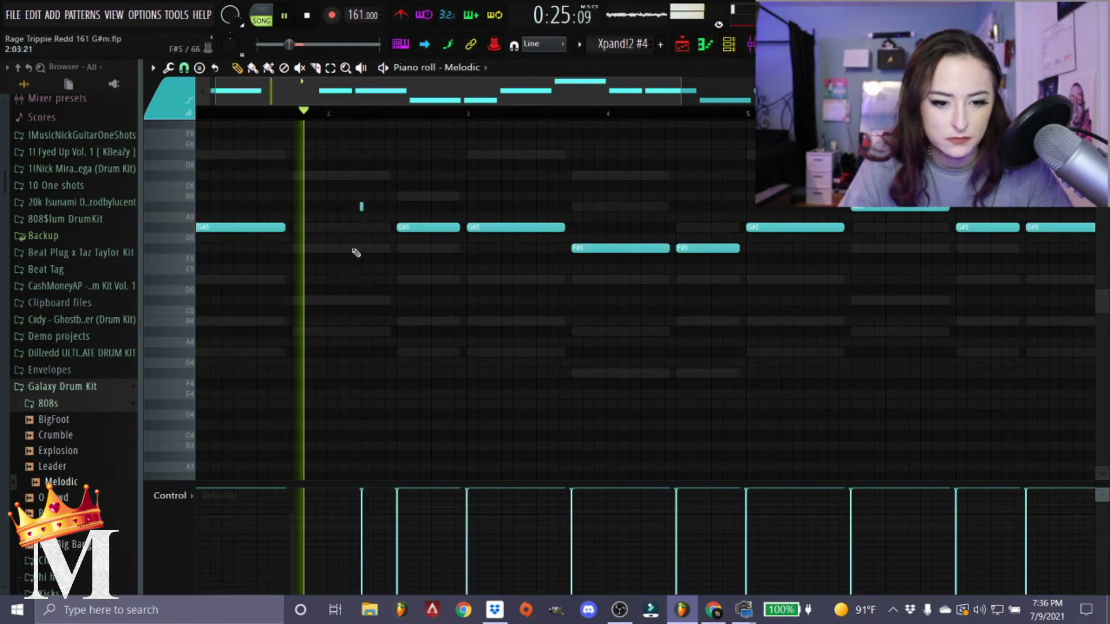
{"action": "key", "text": "space"}
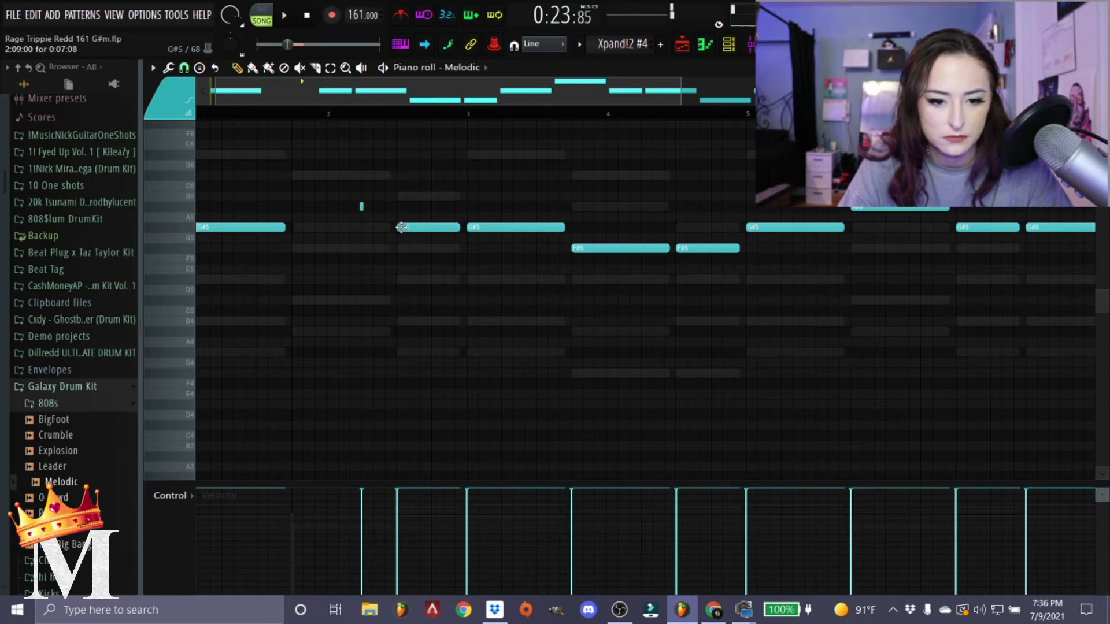
- Add a second short A#5 hit on step 7 of bar 2, play it back, and delete the long G#5 after it
{"action": "scroll", "coordinate": [378, 225], "scroll_direction": "up", "scroll_amount": 3}
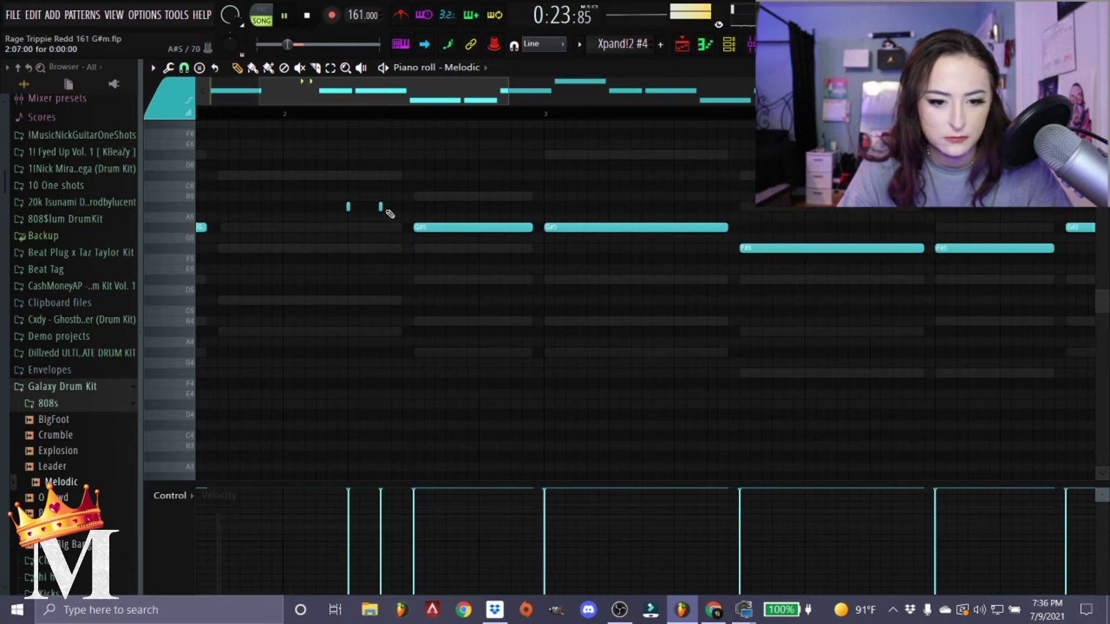
{"action": "key", "text": "space"}
{"action": "scroll", "coordinate": [386, 223], "scroll_direction": "down", "scroll_amount": 3}
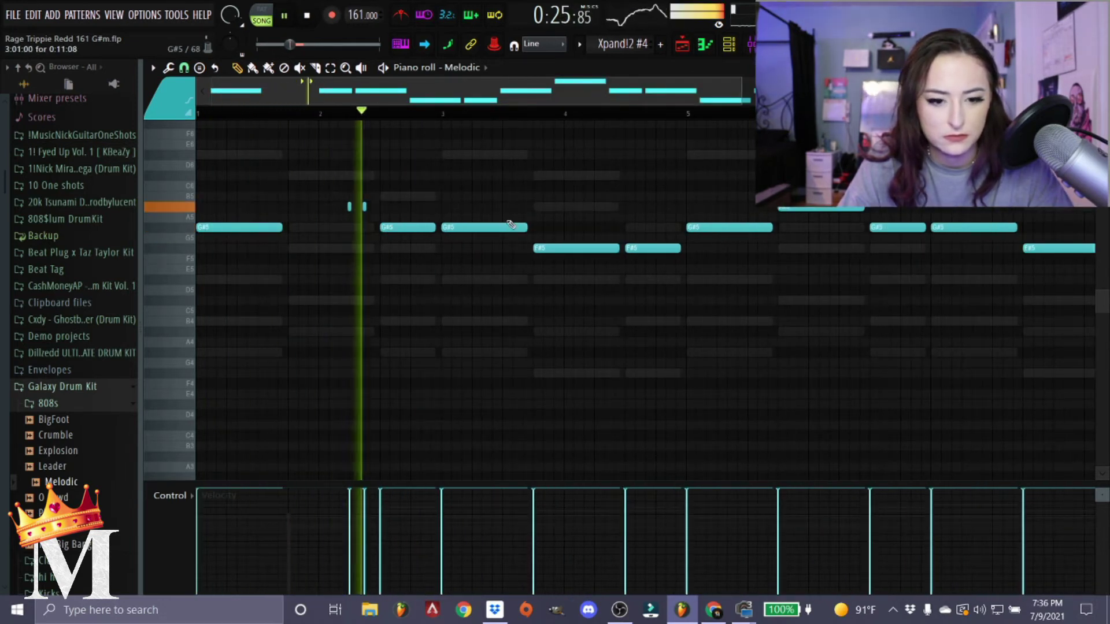
{"action": "key", "text": "space"}
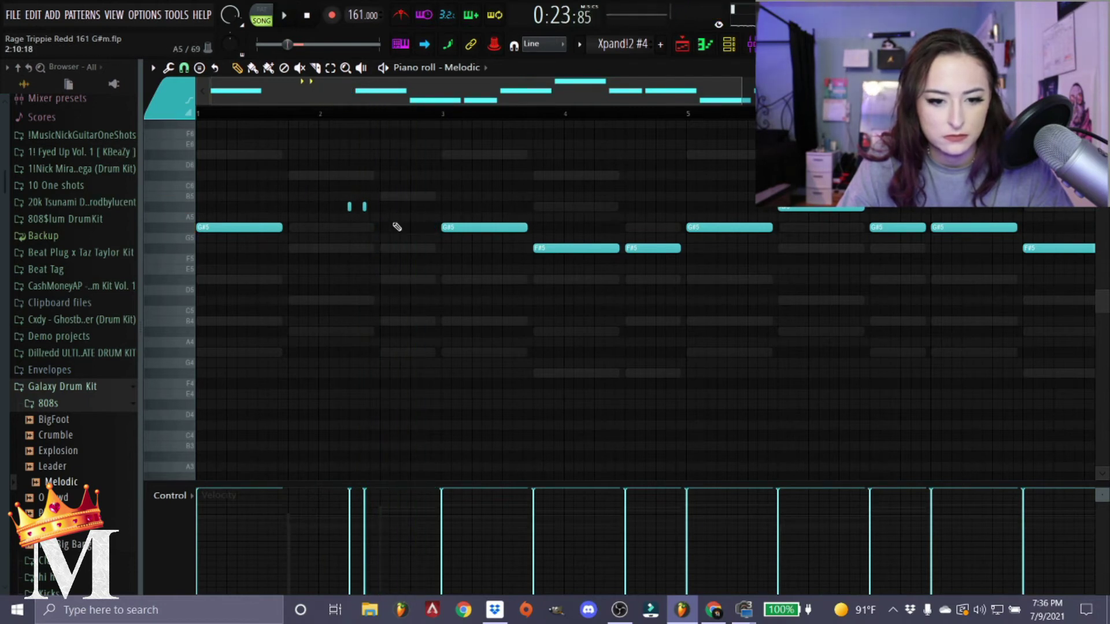
- Try a short G#4 hit on step 9 of bar 2, raise it an octave, play it, and delete it
{"action": "left_click", "coordinate": [380, 198]}
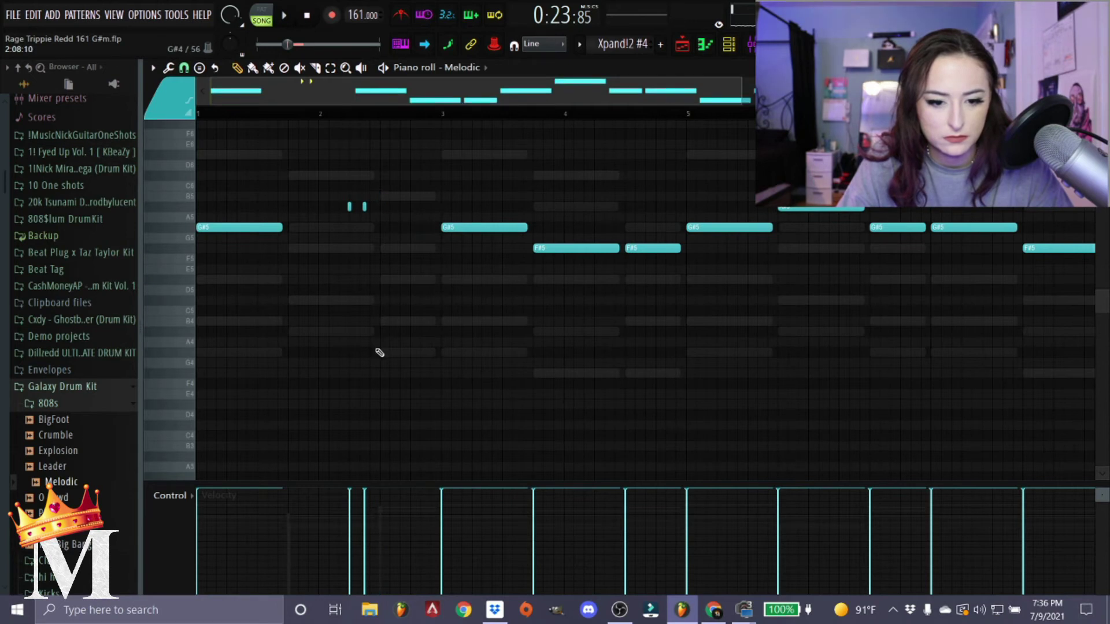
{"action": "scroll", "coordinate": [380, 352], "scroll_direction": "up", "scroll_amount": 3}
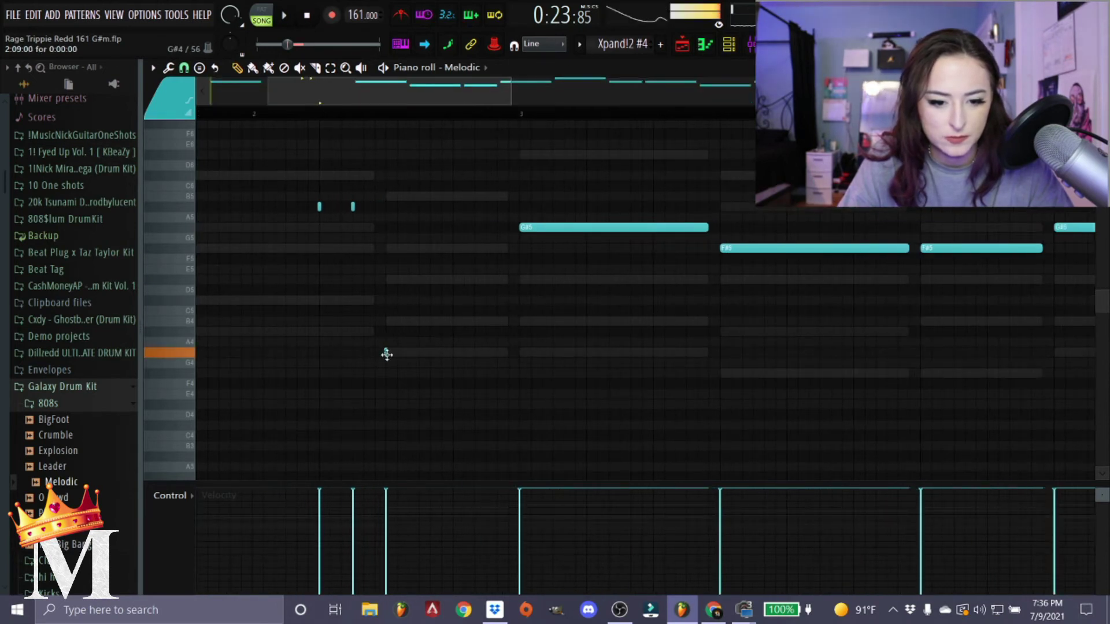
{"action": "key", "text": "ctrl+Up"}
{"action": "scroll", "coordinate": [462, 238], "scroll_direction": "down", "scroll_amount": 2}
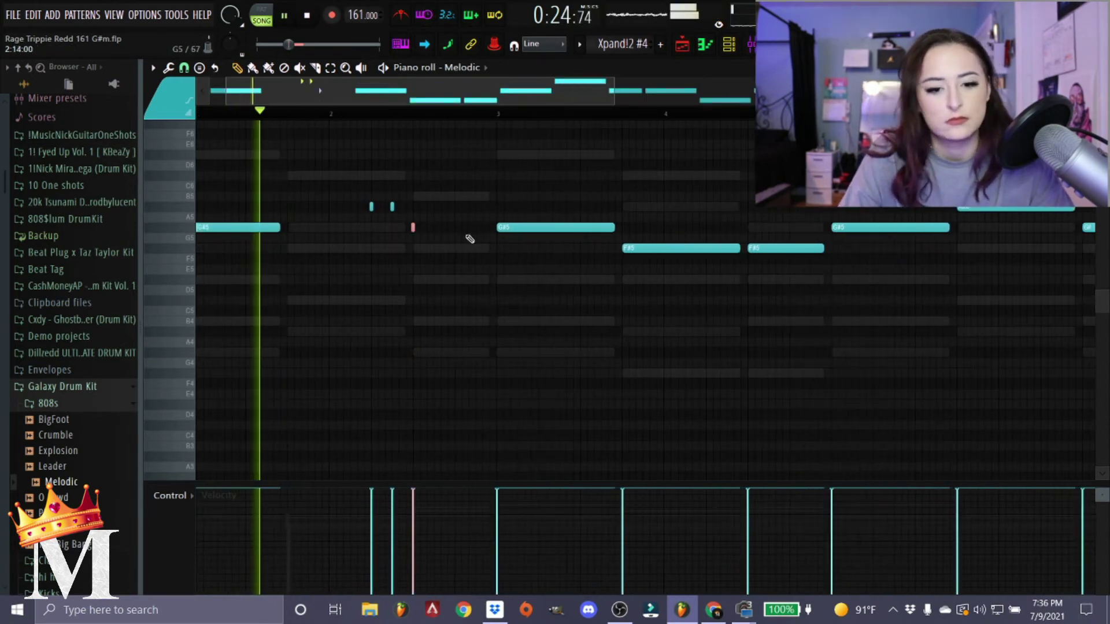
{"action": "key", "text": "space"}
{"action": "right_click", "coordinate": [413, 227]}
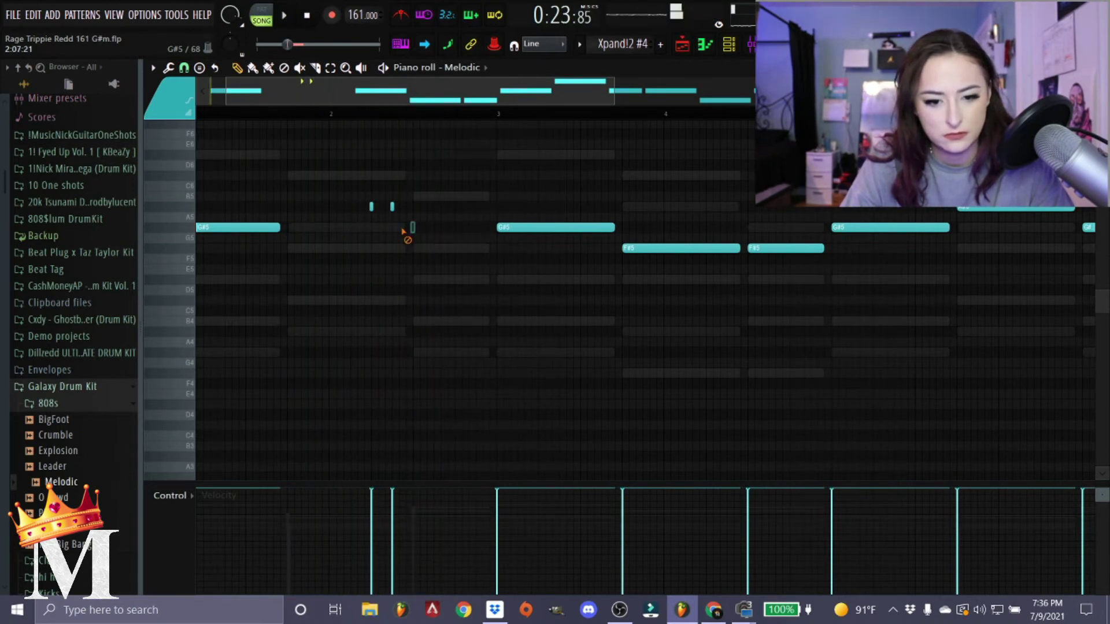
- Place short G#5 hits on steps 11 and 13 of bar 2 and play back the 808 line
{"action": "left_click", "coordinate": [432, 227]}
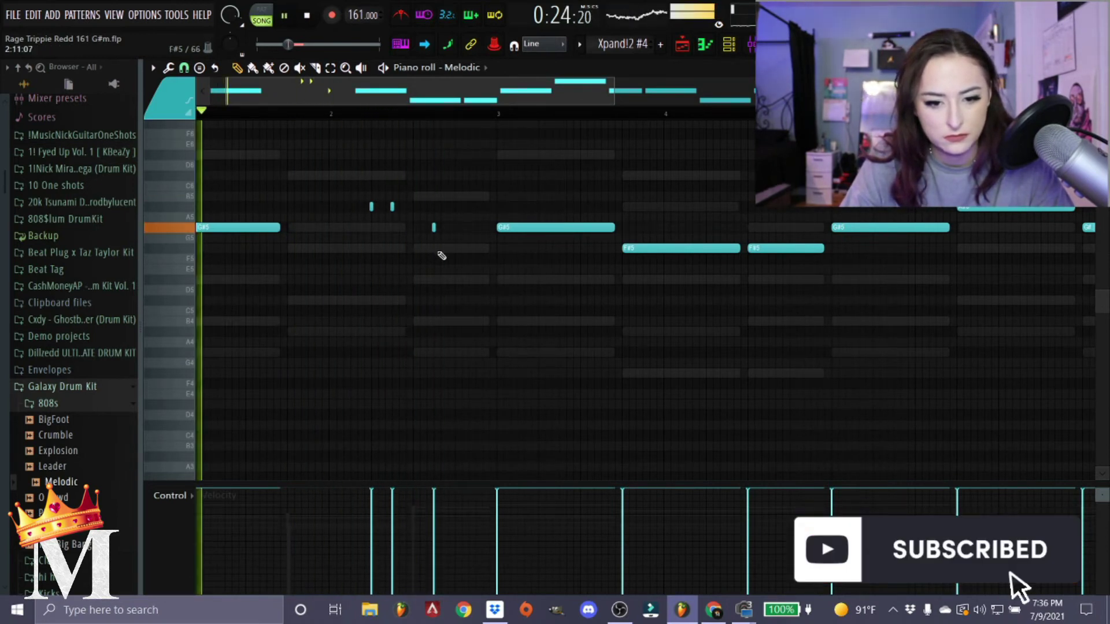
{"action": "key", "text": "space"}
{"action": "key", "text": "space"}
{"action": "left_click", "coordinate": [455, 227]}
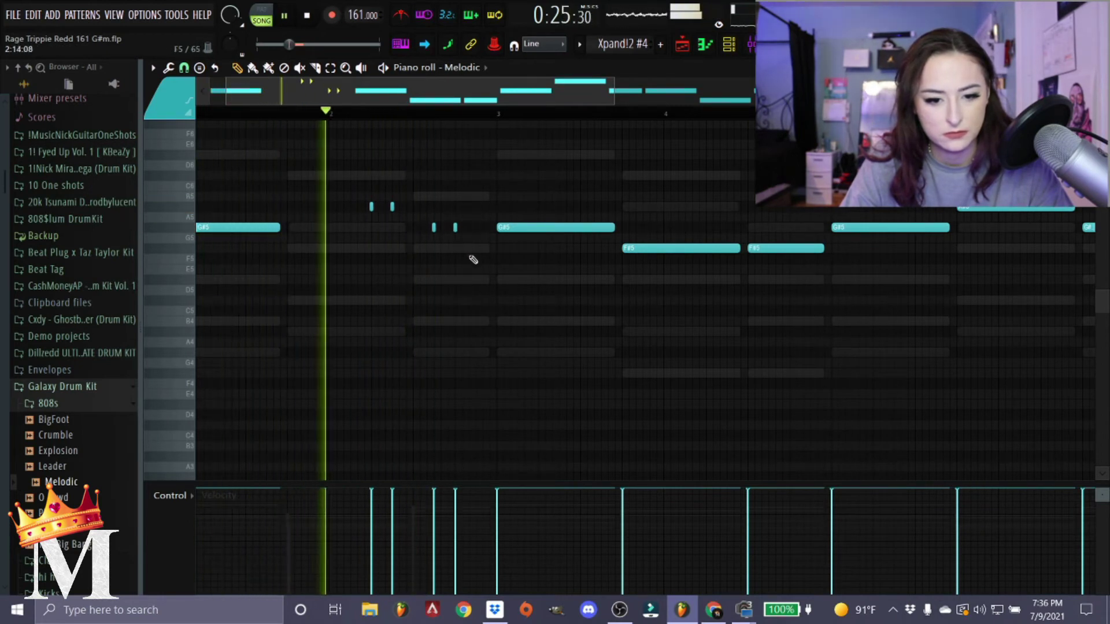
{"action": "key", "text": "space"}
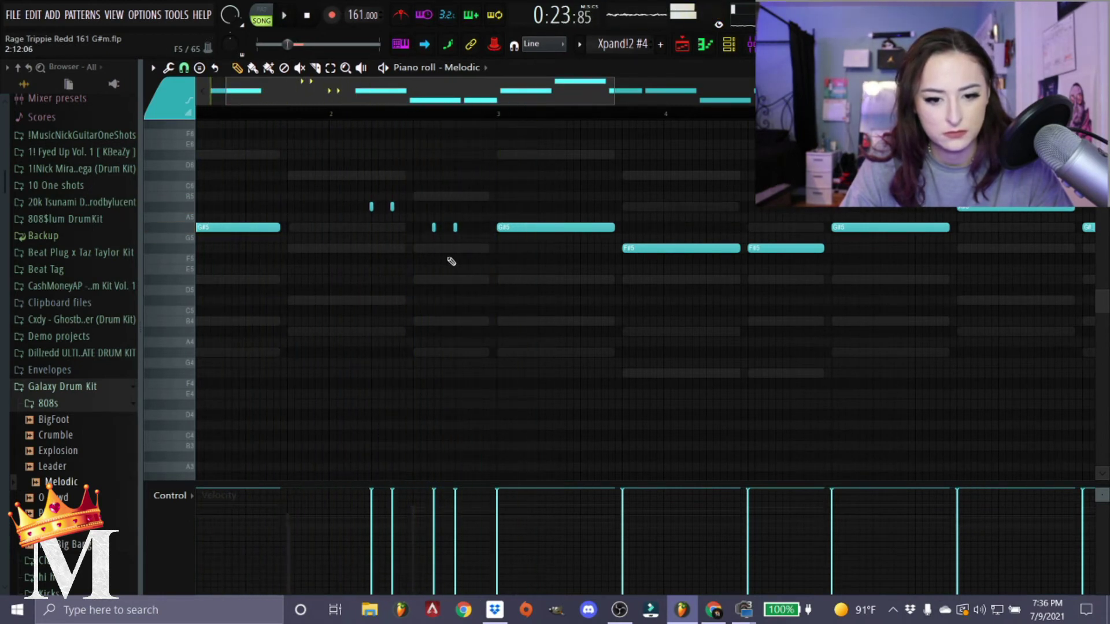
- Replace the step 13 hit in bar 2 with a short F#5 note and play it back
{"action": "right_click", "coordinate": [455, 227]}
{"action": "key", "text": "space"}
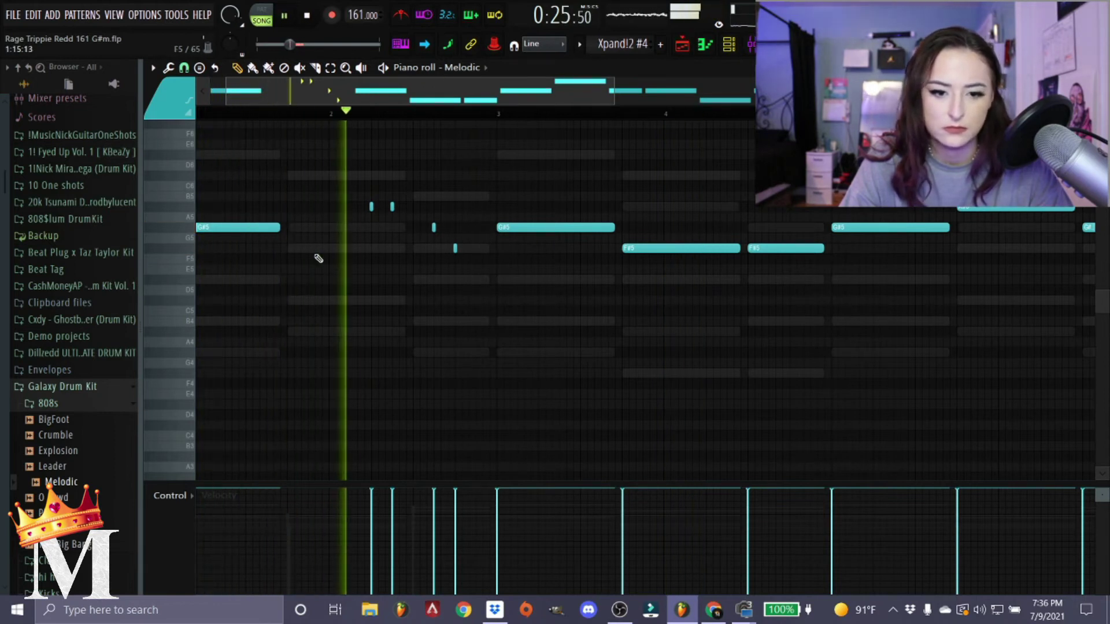
{"action": "key", "text": "space"}
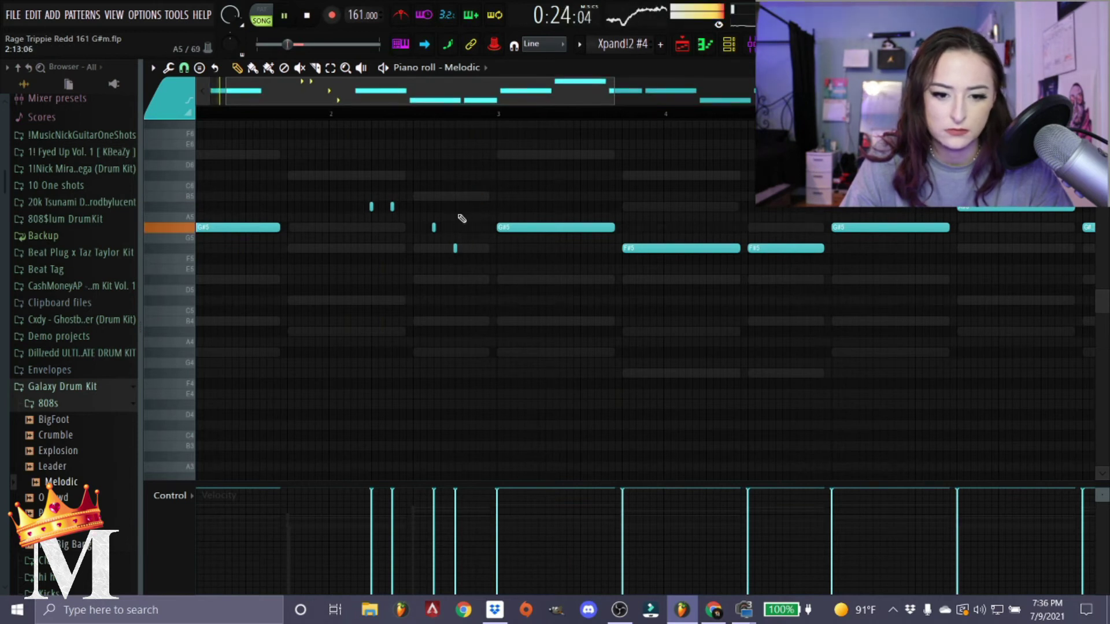
- Delete the short F#5 on step 13 and the short G#5 on step 11 of bar 2, playing back between edits
{"action": "right_click", "coordinate": [455, 249]}
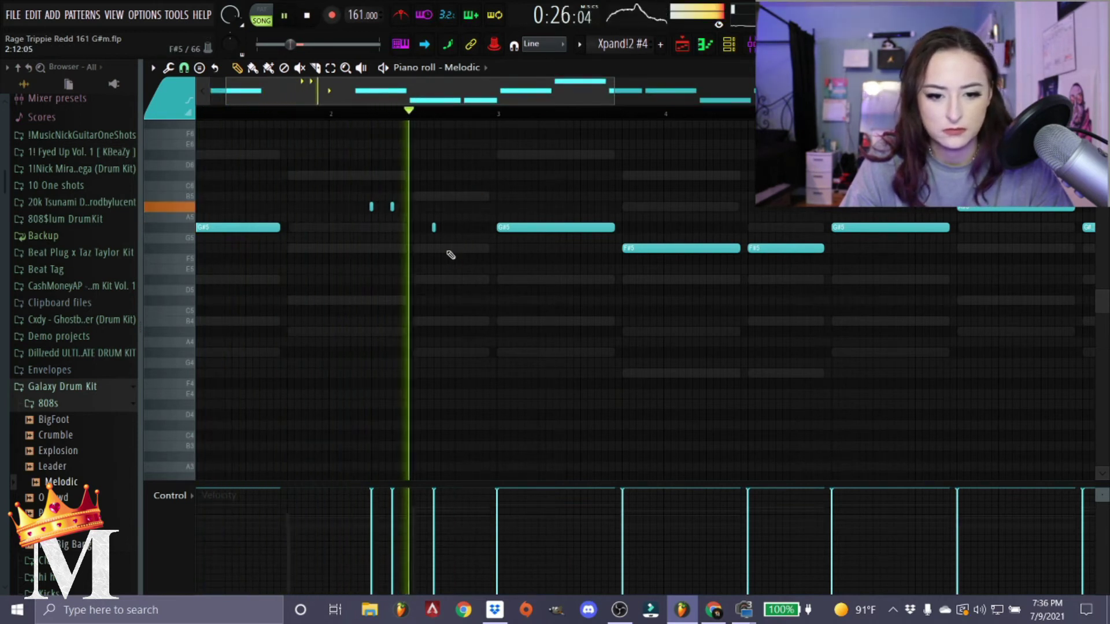
{"action": "key", "text": "space"}
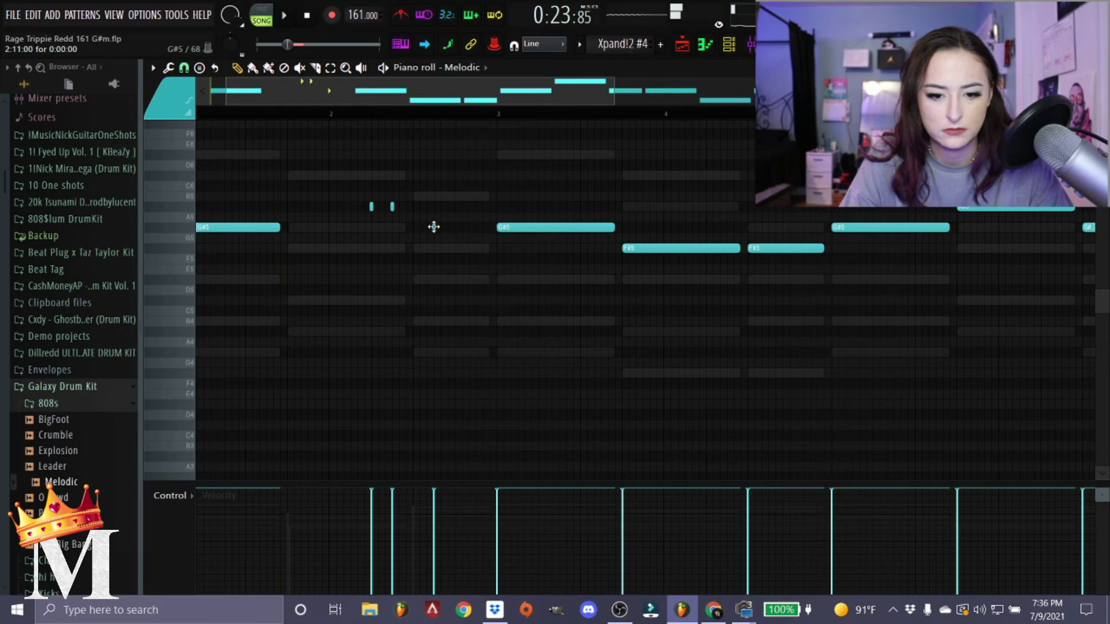
{"action": "key", "text": "space"}
{"action": "right_click", "coordinate": [434, 227]}
{"action": "key", "text": "space"}
- Place a short hit on step 13 of bar 2, try it an octave lower, and transpose it to G#5
{"action": "key", "text": "ctrl+Down"}
{"action": "key", "text": "shift+Up"}
{"action": "key", "text": "shift+Up"}
{"action": "key", "text": "ctrl+Up"}
- Delete the short A#5 hit on step 7 of bar 2 and play back the 808 line
{"action": "right_click", "coordinate": [391, 207]}
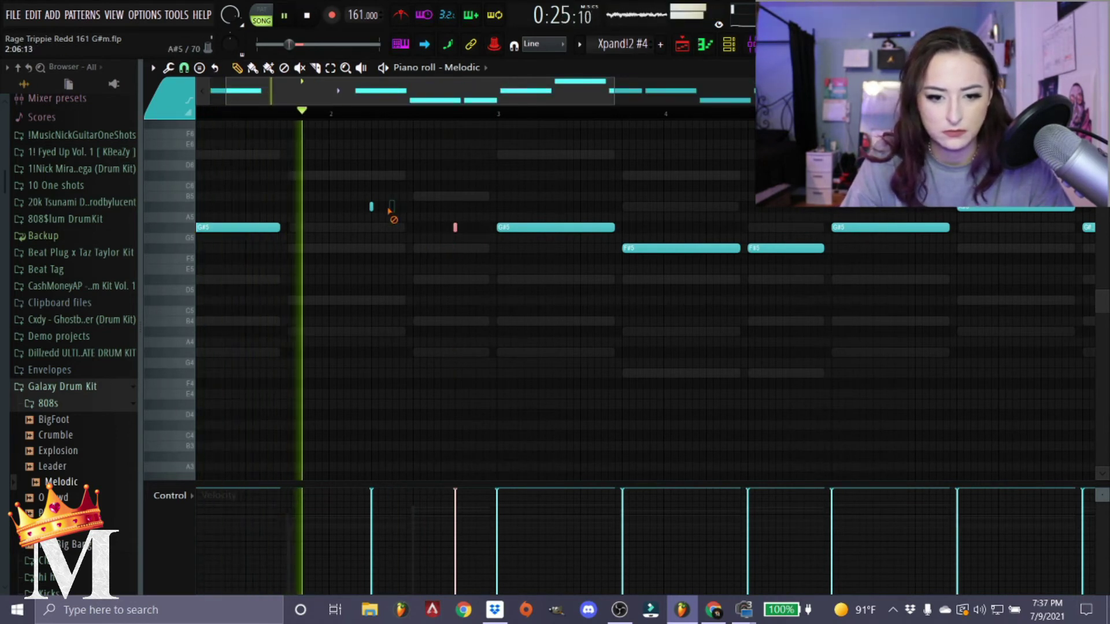
{"action": "key", "text": "space"}
{"action": "key", "text": "space"}
- Replace the long bar 1 G#5 with two six-step G#5 notes and add a twelve-step G#5 from step 13
{"action": "key", "text": "space"}
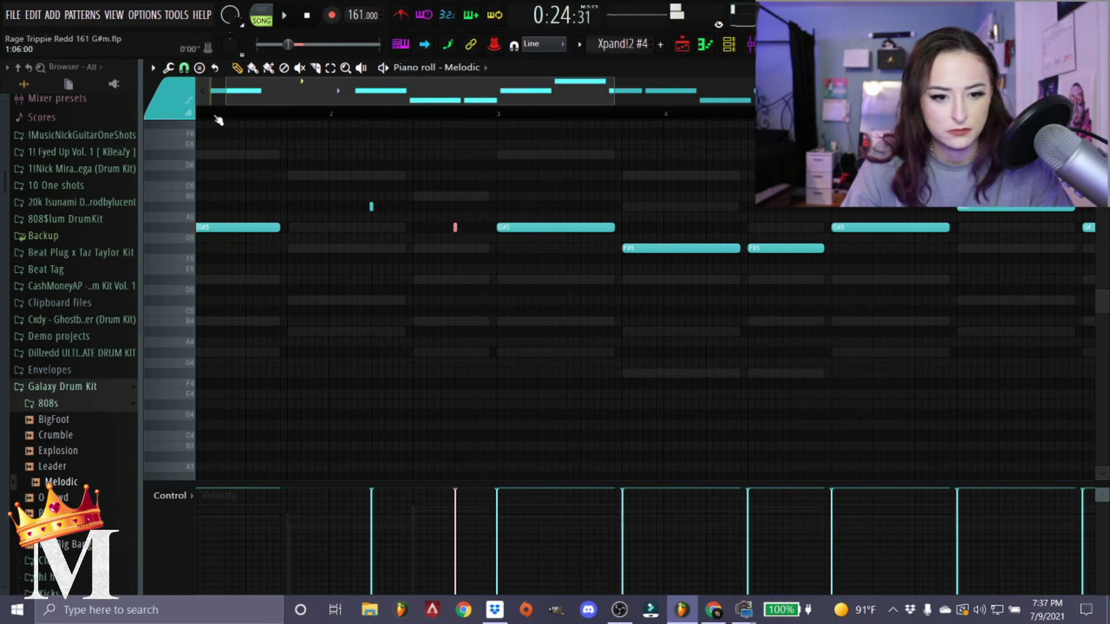
{"action": "left_click_drag", "start_coordinate": [216, 116], "coordinate": [195, 116]}
{"action": "key", "text": "space"}
{"action": "scroll", "coordinate": [221, 278], "scroll_direction": "up", "scroll_amount": 2}
{"action": "key", "text": "space"}
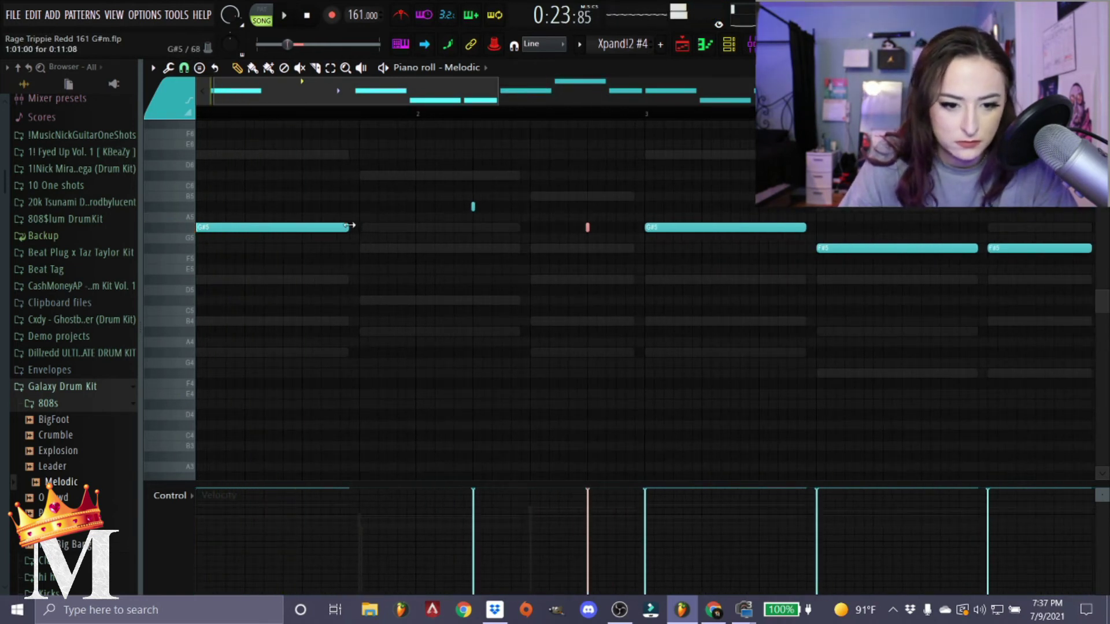
- Delete the remaining short A#5 hit on step 5 of bar 2 and play back the line
{"action": "key", "text": "space"}
{"action": "mouse_move", "coordinate": [375, 236]}
{"action": "left_mouse_down"}
{"action": "mouse_move", "coordinate": [339, 230]}
{"action": "mouse_move", "coordinate": [376, 238]}
{"action": "left_mouse_up"}
{"action": "scroll", "coordinate": [393, 240], "scroll_direction": "down", "scroll_amount": 2}
{"action": "scroll", "coordinate": [394, 239], "scroll_direction": "down", "scroll_amount": 1}
{"action": "right_click", "coordinate": [346, 207]}
{"action": "key", "text": "space"}
{"action": "key", "text": "space"}
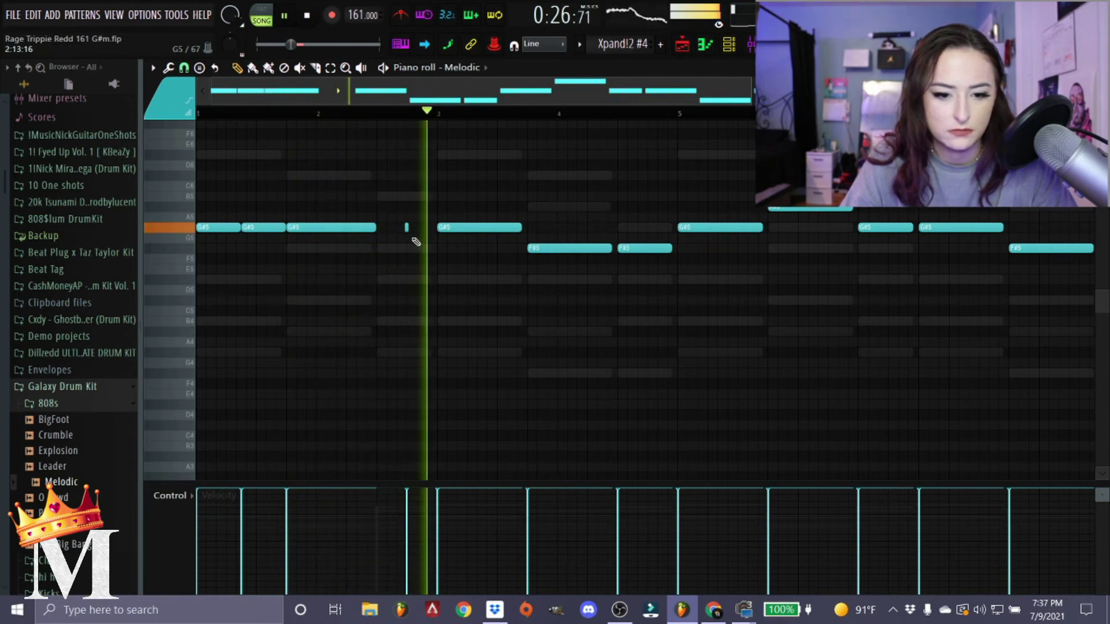
{"action": "key", "text": "space"}
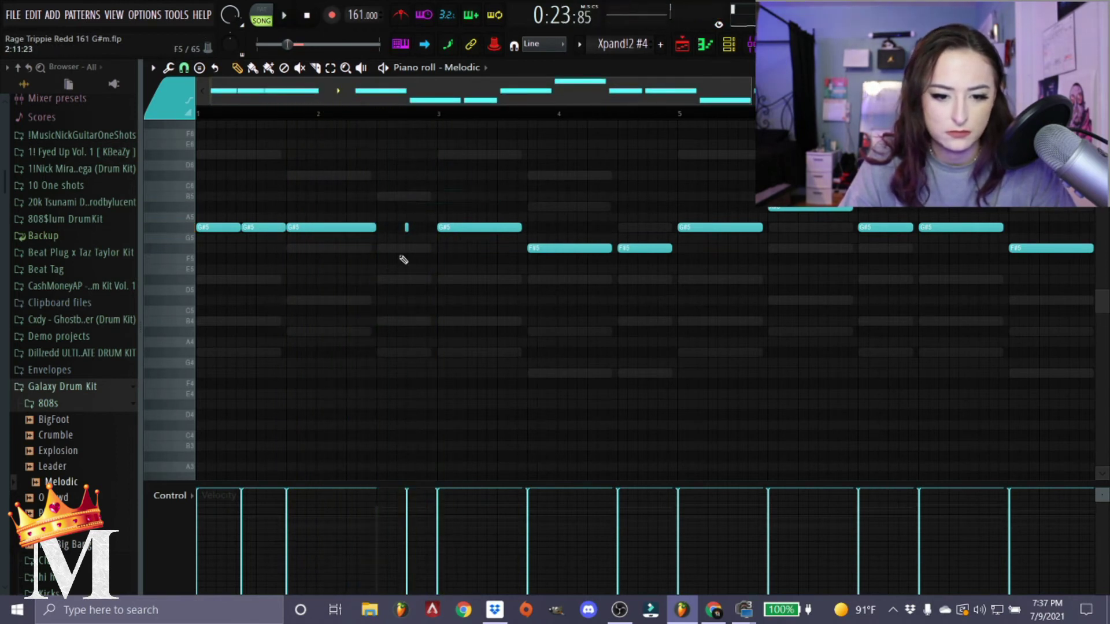
- Lower the short hit on step 13 of bar 2 to F#5 and play it back
{"action": "scroll", "coordinate": [404, 252], "scroll_direction": "up", "scroll_amount": 3}
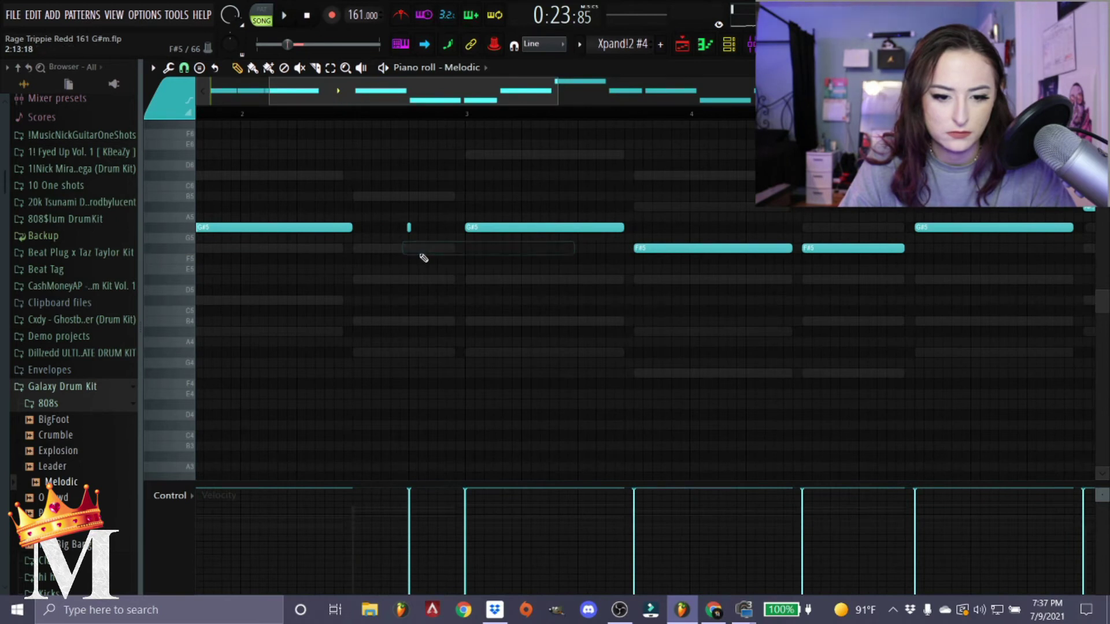
{"action": "scroll", "coordinate": [410, 271], "scroll_direction": "up", "scroll_amount": 2}
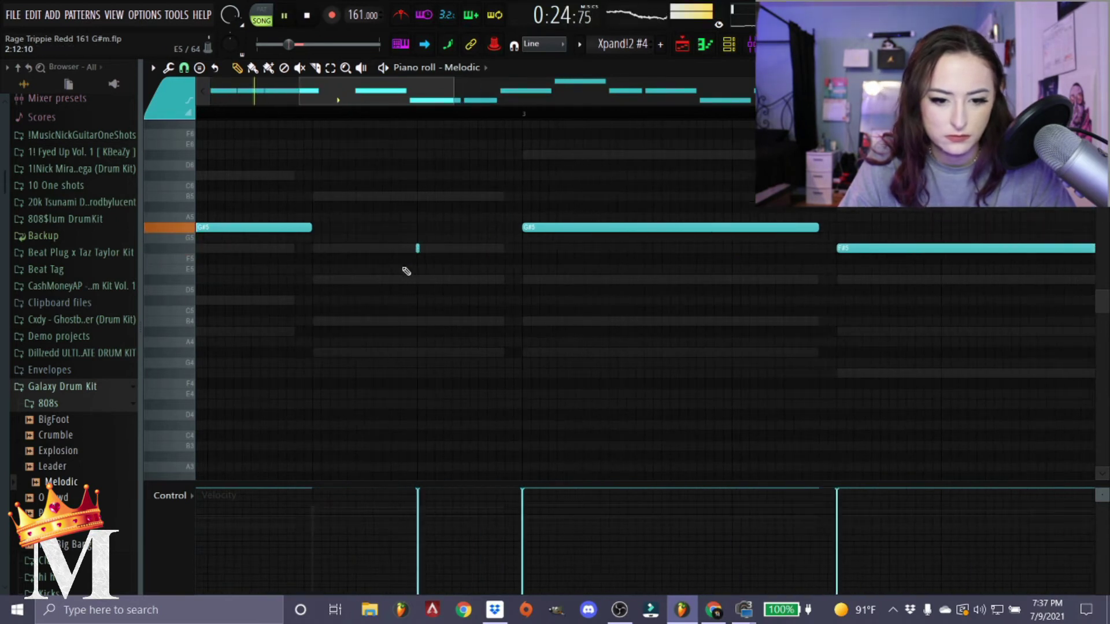
{"action": "scroll", "coordinate": [407, 271], "scroll_direction": "down", "scroll_amount": 4}
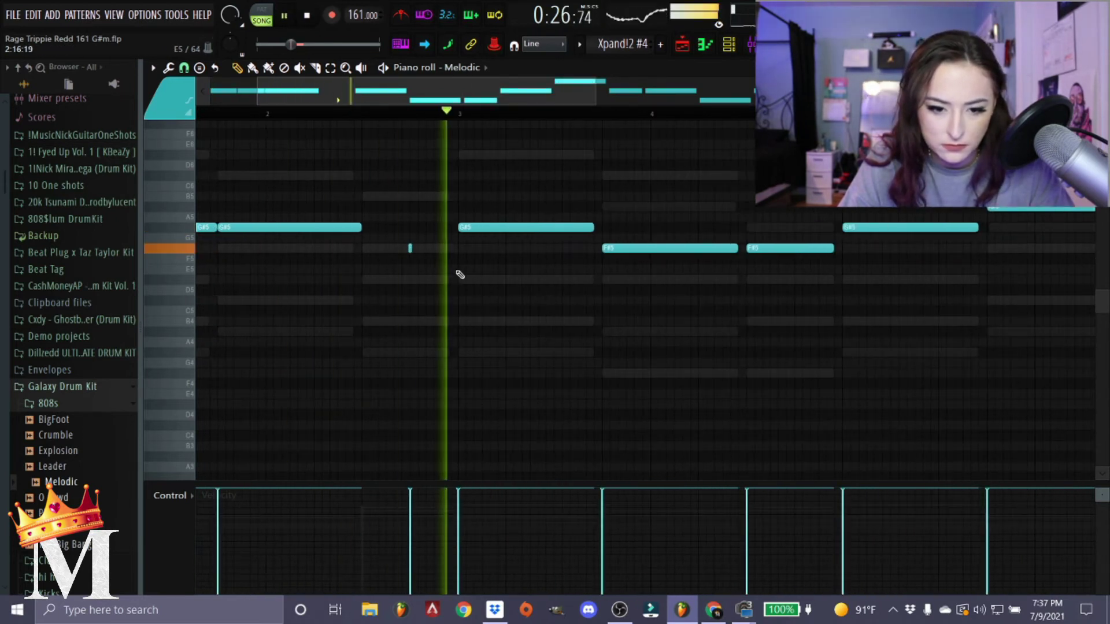
{"action": "key", "text": "space"}
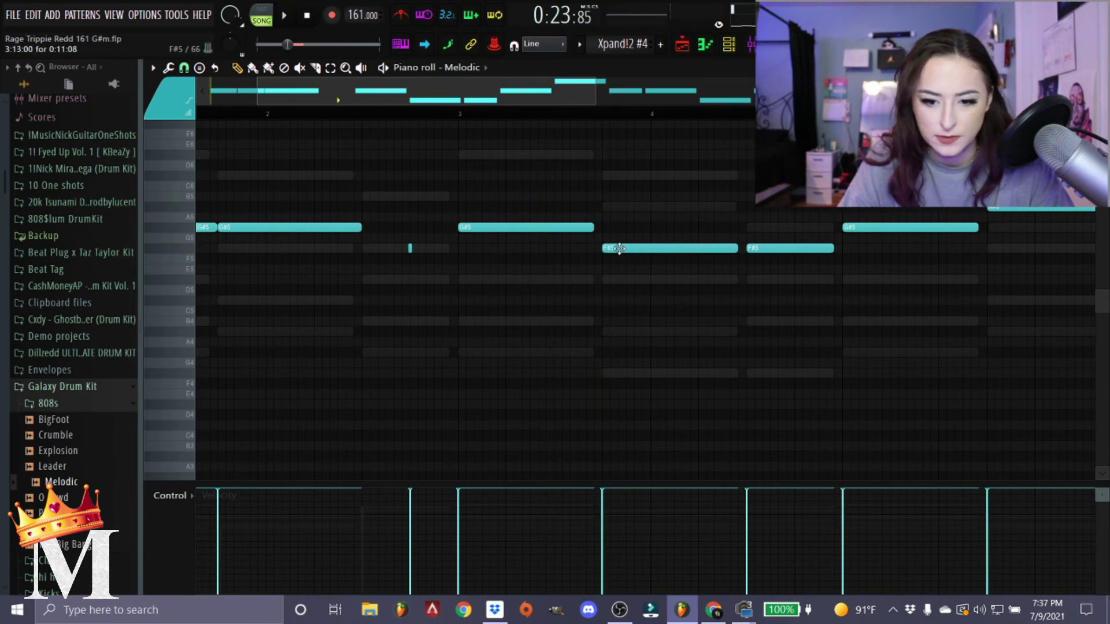
- Slice the F#5 from step 13 of bar 3 at the start of bar 4 and extend its second part to the next F#5
{"action": "scroll", "coordinate": [696, 248], "scroll_direction": "down", "scroll_amount": 2}
{"action": "key", "text": "space"}
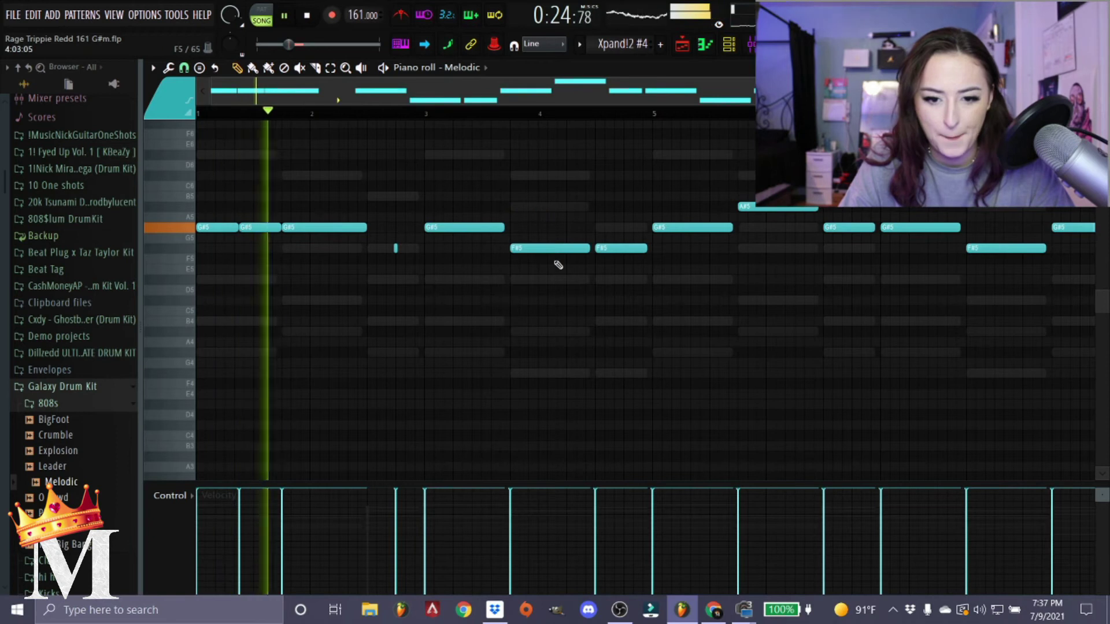
{"action": "scroll", "coordinate": [556, 267], "scroll_direction": "up", "scroll_amount": 2}
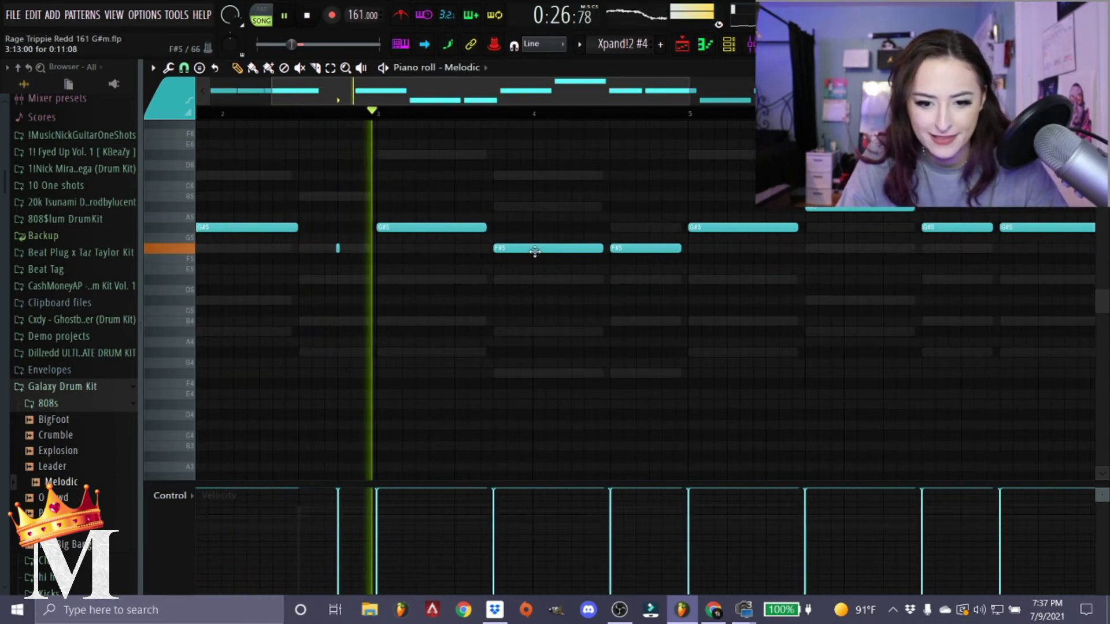
{"action": "key", "text": "space"}
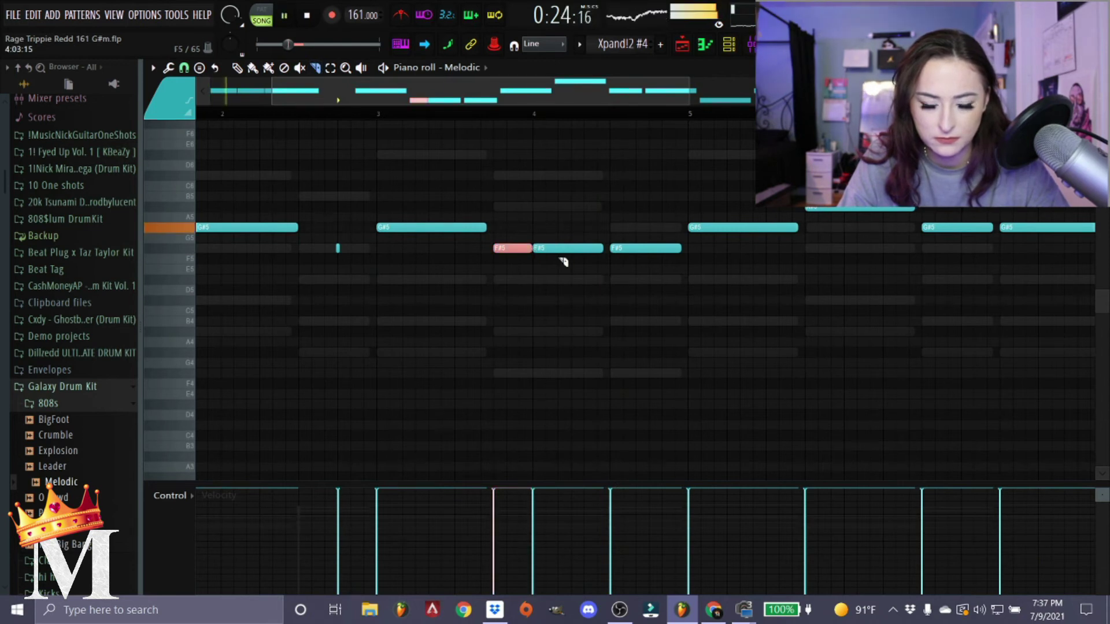
{"action": "key", "text": "p"}
{"action": "left_click_drag", "start_coordinate": [601, 251], "coordinate": [606, 251]}
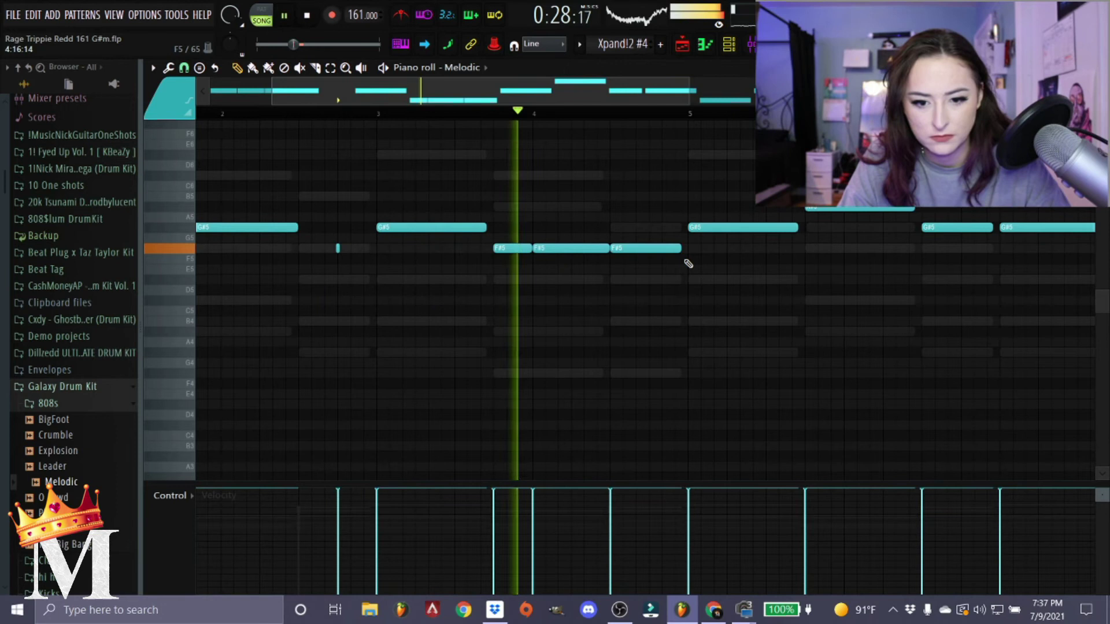
- Delete the F#5 slice at the end of bar 3, extend the bar 3 G#5 to bar 4, and play it back
{"action": "right_click", "coordinate": [520, 248]}
{"action": "key", "text": "space"}
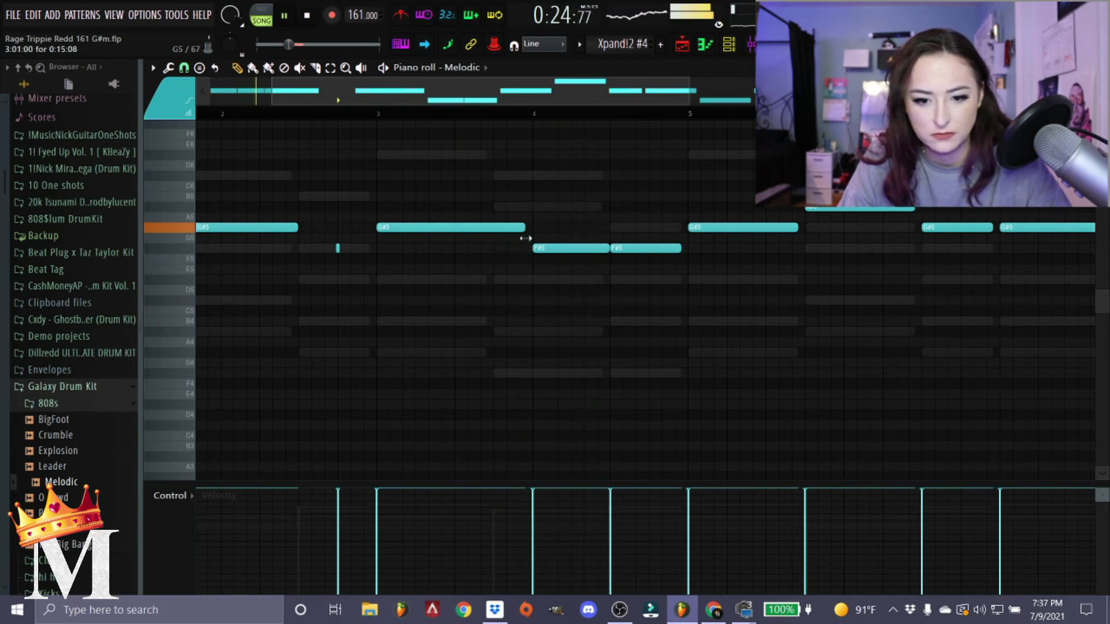
{"action": "left_click_drag", "start_coordinate": [526, 238], "coordinate": [532, 240]}
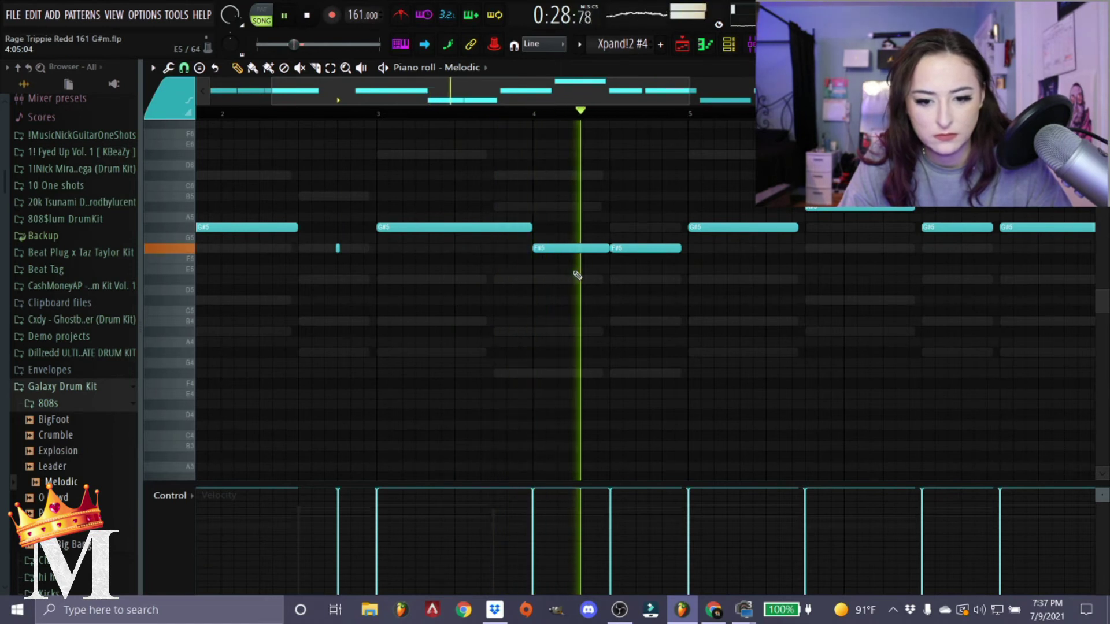
{"action": "key", "text": "space"}
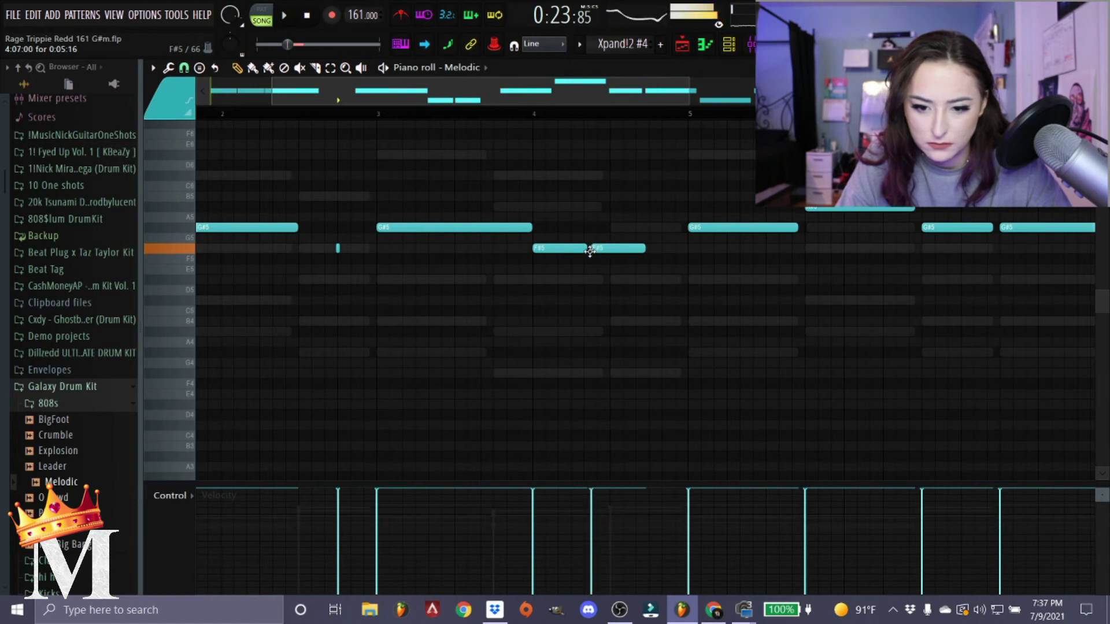
- Fill bar 4 with three back-to-back F#5 notes of six, six and four steps, and play them back
{"action": "scroll", "coordinate": [594, 256], "scroll_direction": "up", "scroll_amount": 2}
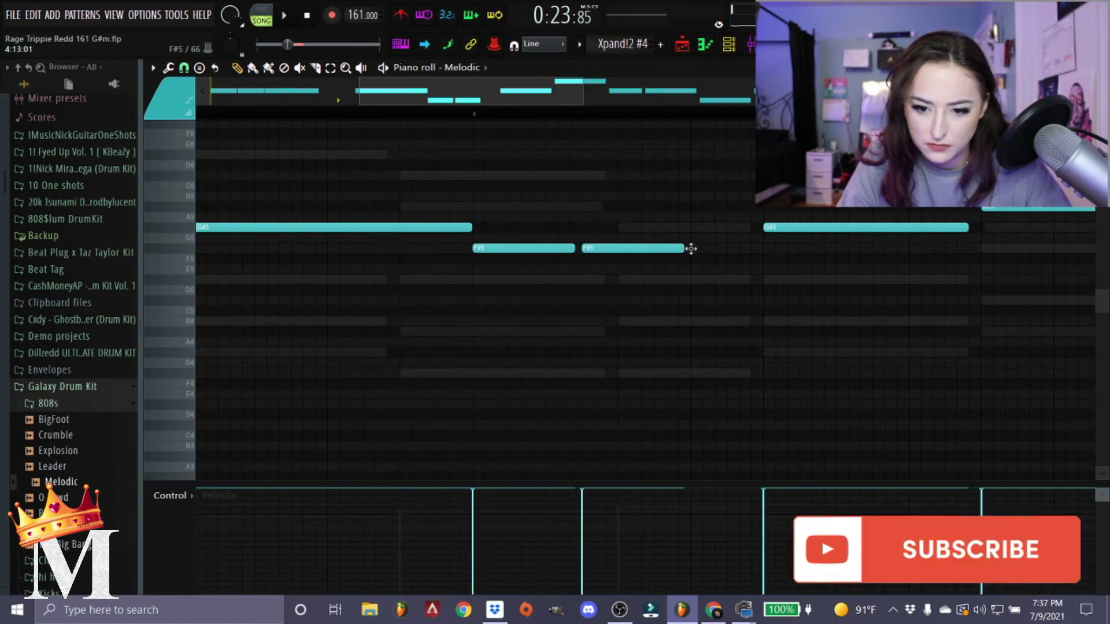
{"action": "left_click_drag", "start_coordinate": [589, 263], "coordinate": [568, 250]}
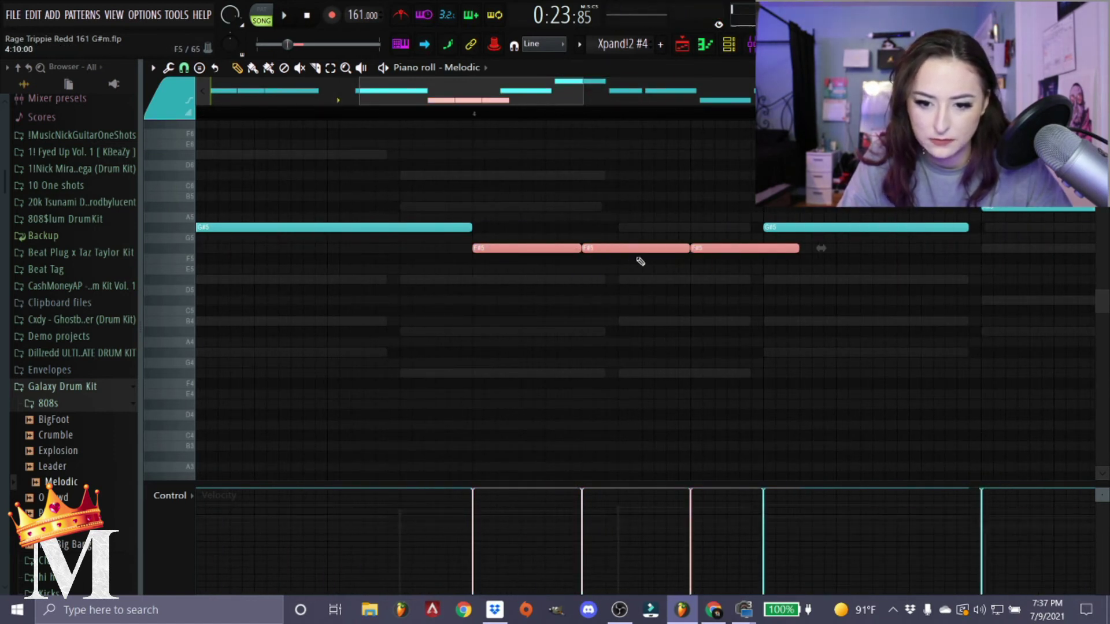
{"action": "scroll", "coordinate": [647, 277], "scroll_direction": "down", "scroll_amount": 3}
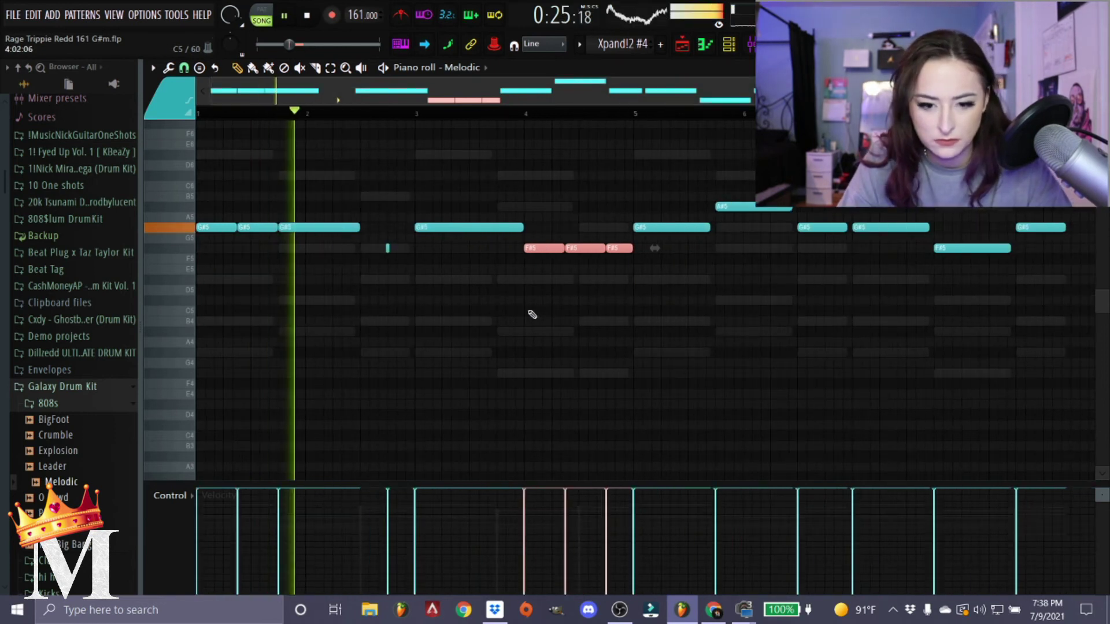
{"action": "scroll", "coordinate": [531, 315], "scroll_direction": "down", "scroll_amount": 1}
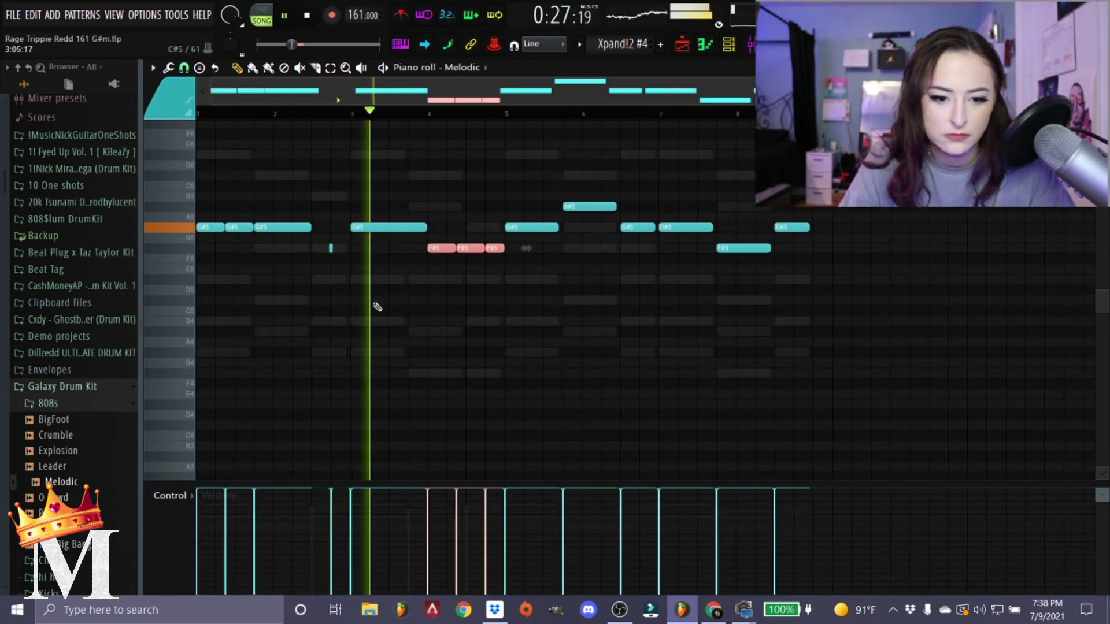
{"action": "key", "text": "space"}
- Shift the three F#5 notes to start on step 13 of bar 3 and shorten the preceding G#5 to end there
{"action": "left_click", "coordinate": [416, 248]}
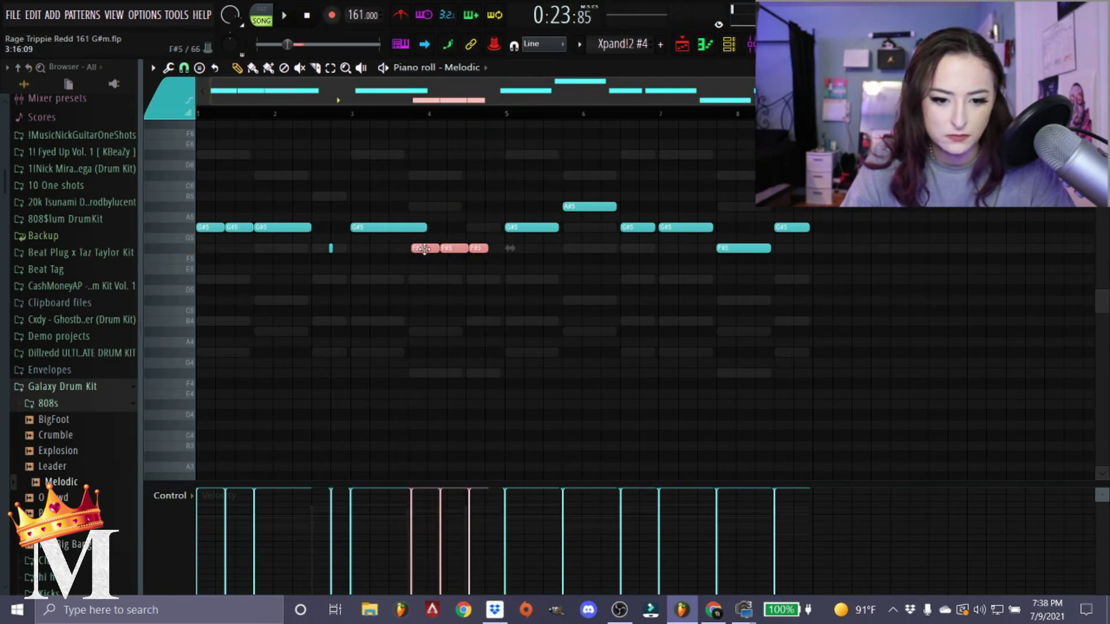
{"action": "key", "text": "space"}
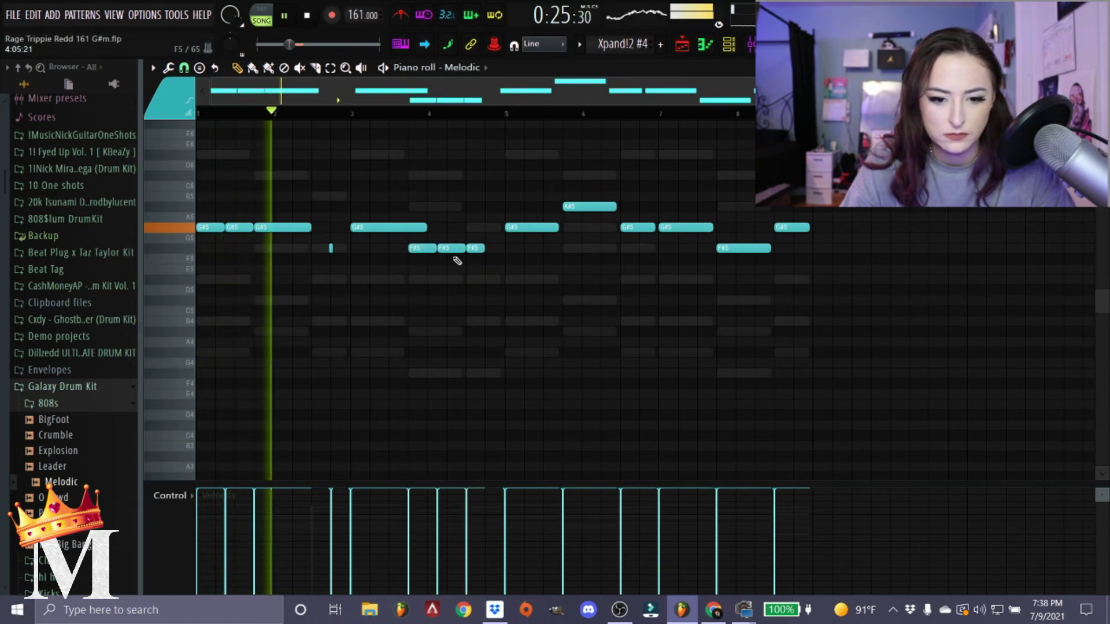
{"action": "left_click_drag", "start_coordinate": [426, 227], "coordinate": [403, 228]}
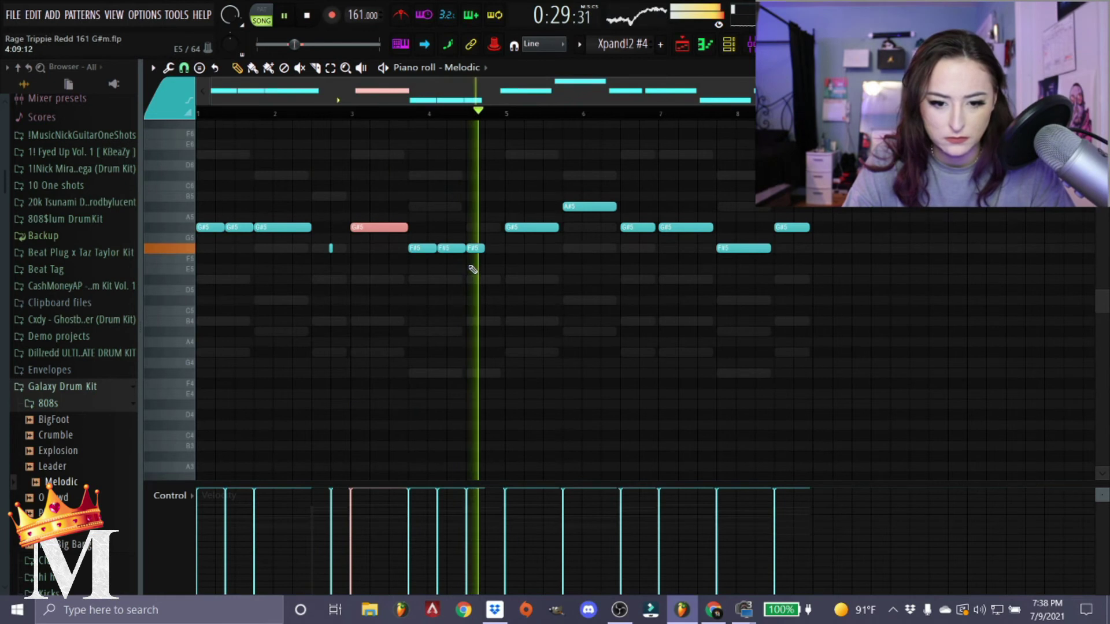
{"action": "key", "text": "space"}
- Replace the three F#5 notes with a single F#5 from step 13 of bar 3 to the start of bar 5, and play it
{"action": "scroll", "coordinate": [464, 267], "scroll_direction": "up", "scroll_amount": 1}
{"action": "scroll", "coordinate": [463, 267], "scroll_direction": "up", "scroll_amount": 1}
{"action": "right_click", "coordinate": [462, 248]}
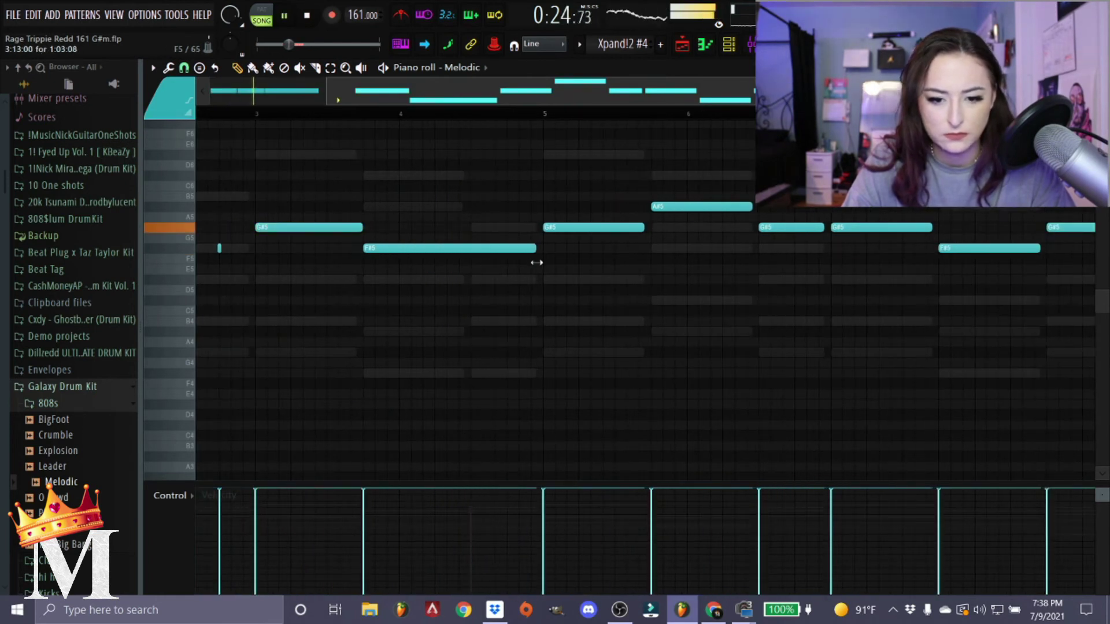
{"action": "key", "text": "space"}
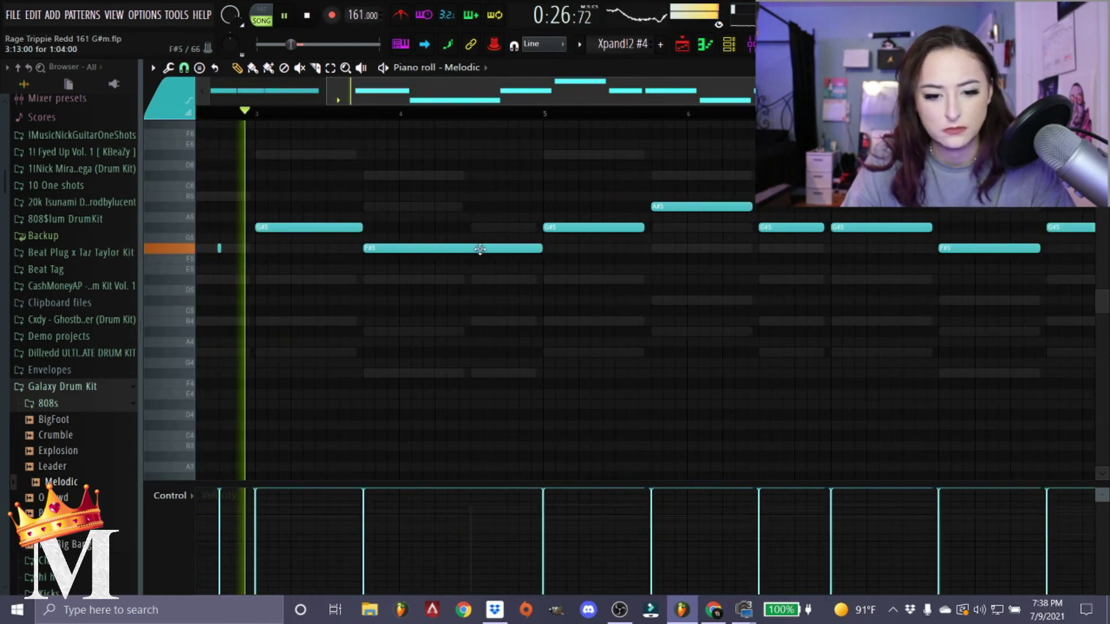
{"action": "scroll", "coordinate": [462, 249], "scroll_direction": "down", "scroll_amount": 2}
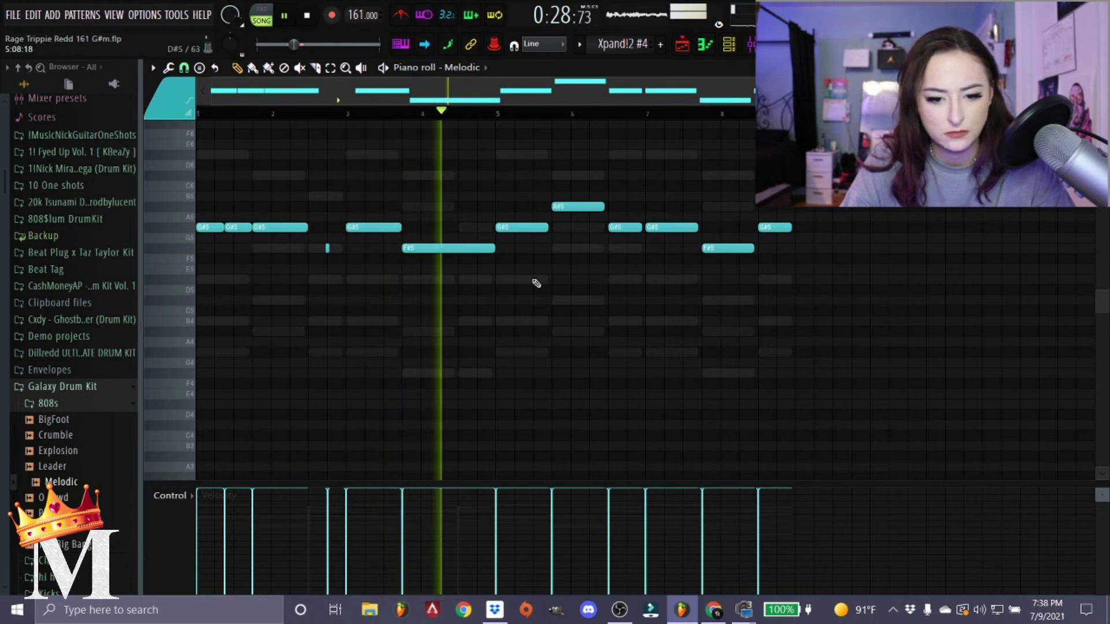
{"action": "key", "text": "space"}
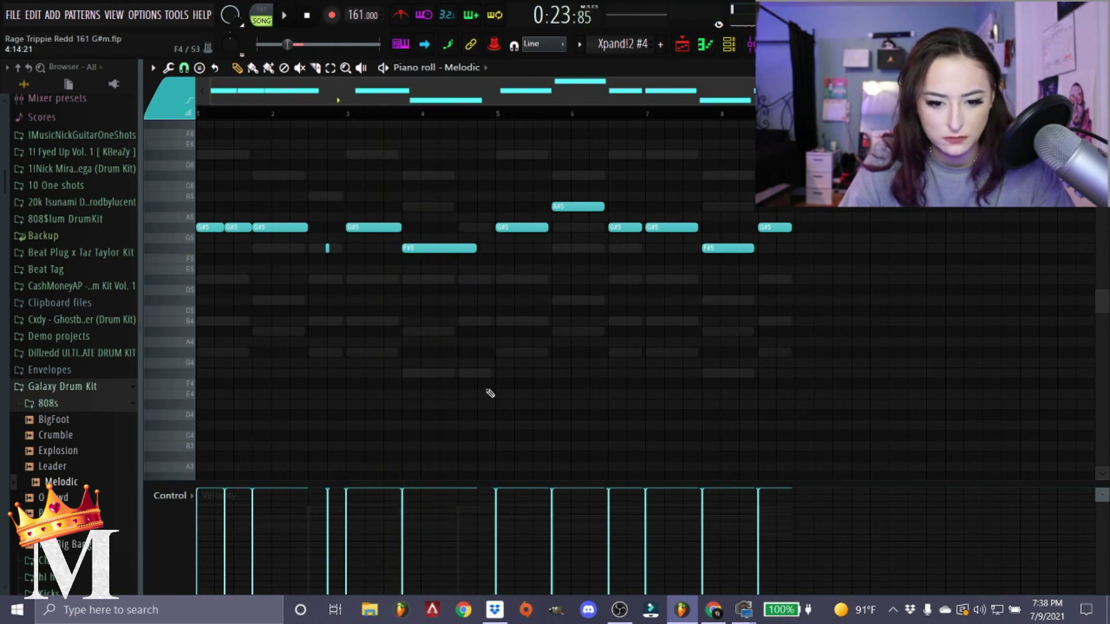
- Add an F#5 hit on step 13 of bar 4, extend the 808 notes to meet the next ones, and play them back
{"action": "scroll", "coordinate": [488, 392], "scroll_direction": "up", "scroll_amount": 2}
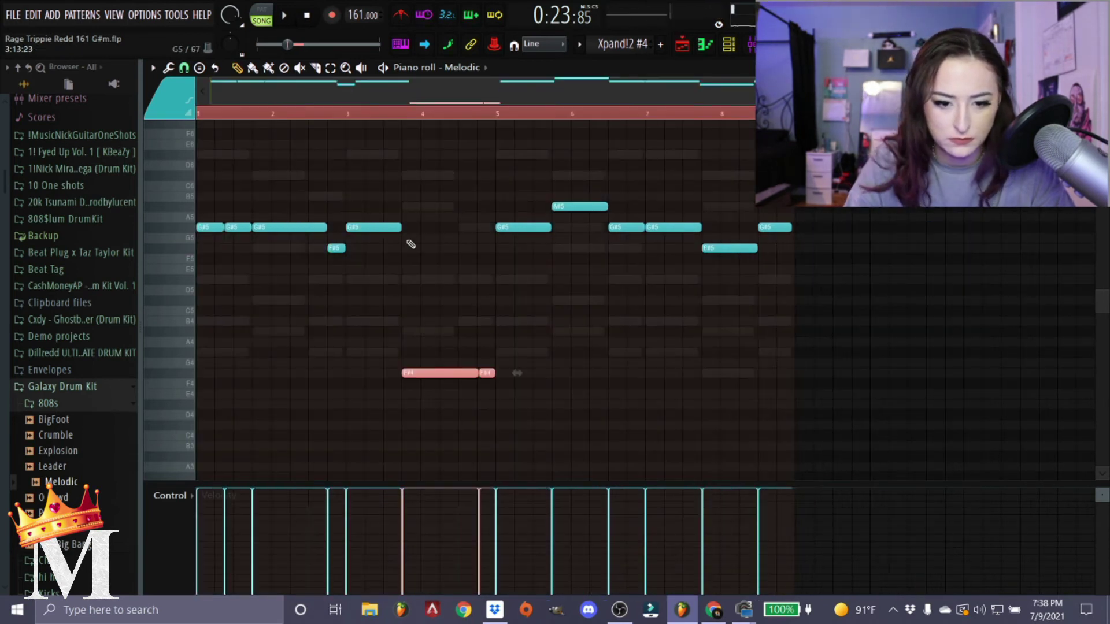
{"action": "key", "text": "ctrl+Up"}
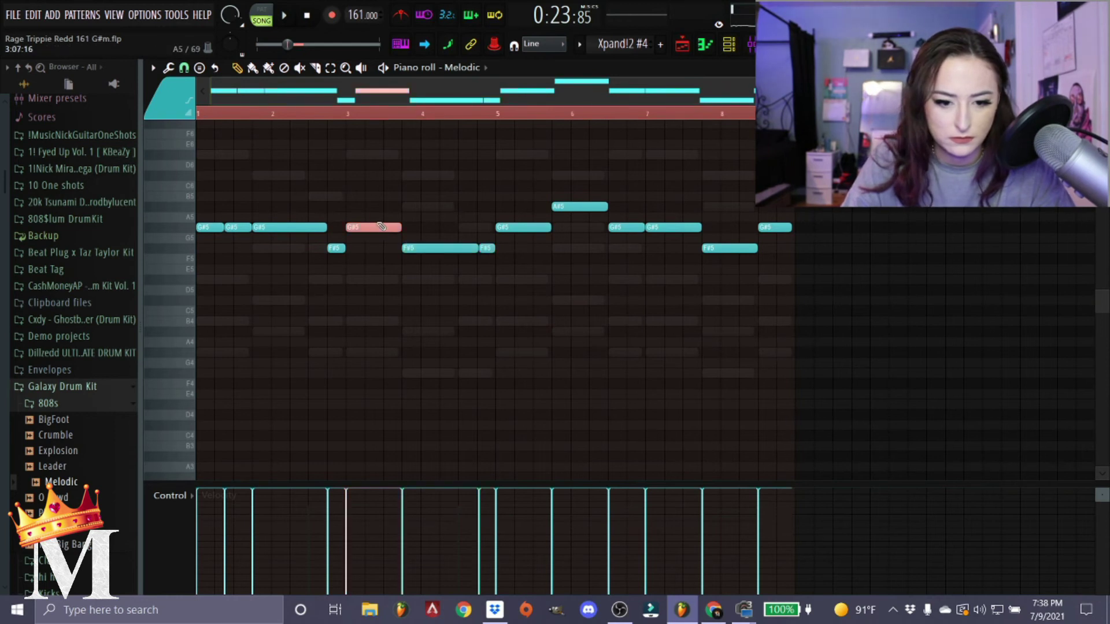
{"action": "key", "text": "space"}
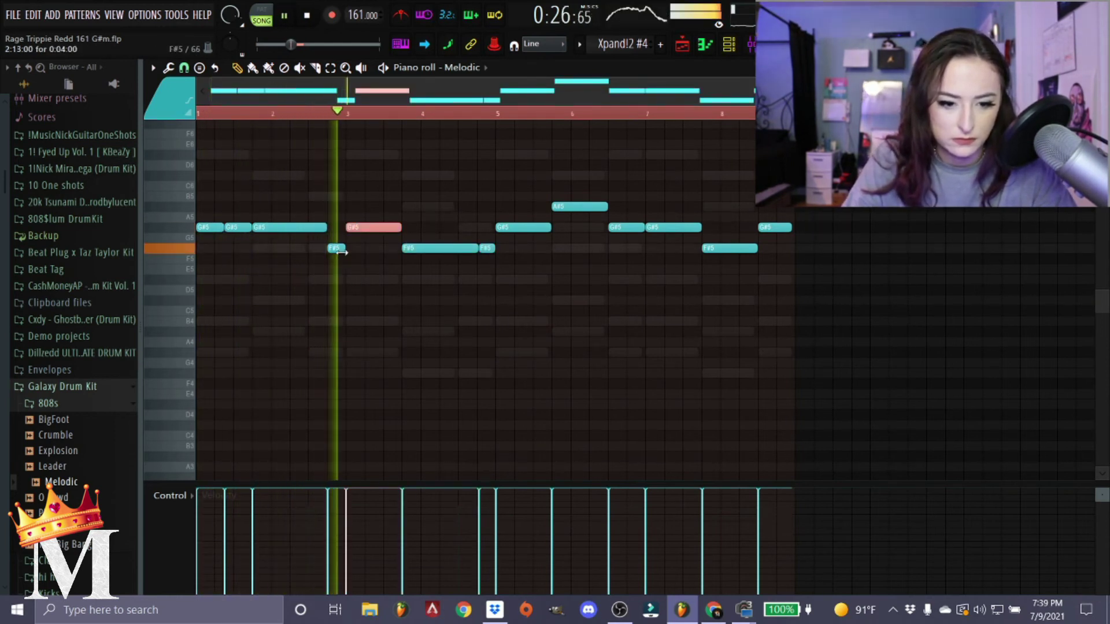
- Replace the long F#5 from step 13 of bar 3 with an A#5 reaching almost to step 13 of bar 4, and play it
{"action": "key", "text": "space"}
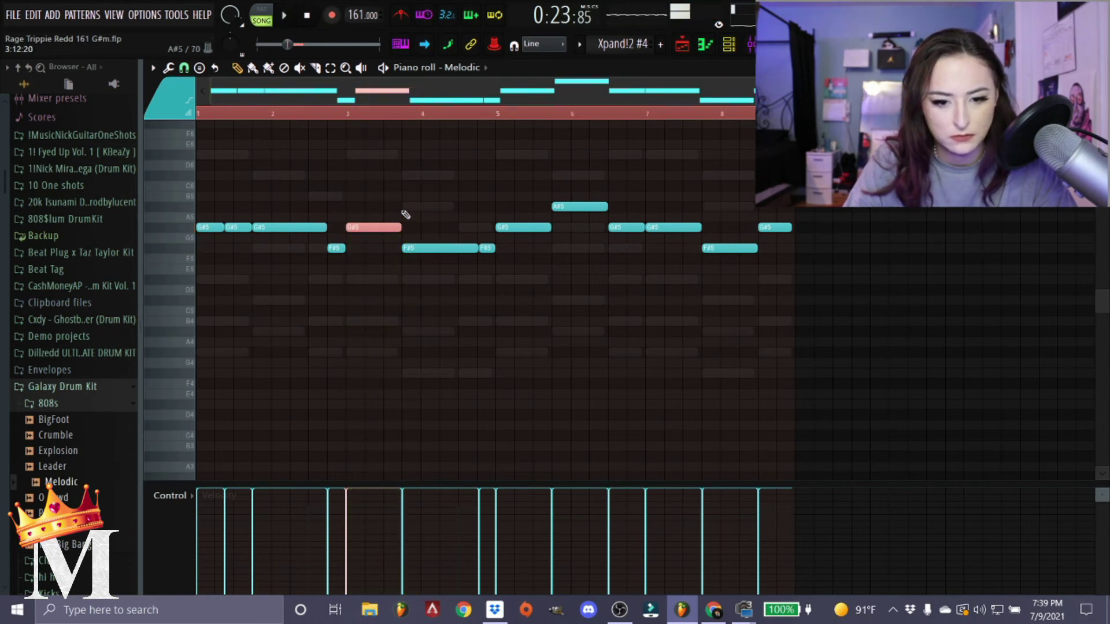
{"action": "key", "text": "space"}
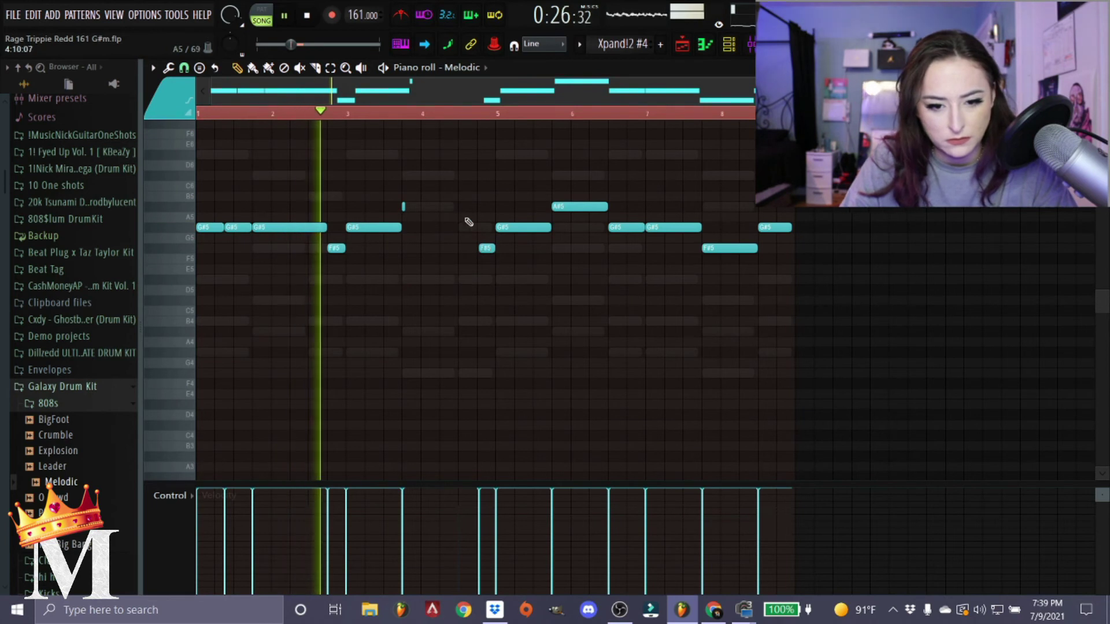
{"action": "key", "text": "space"}
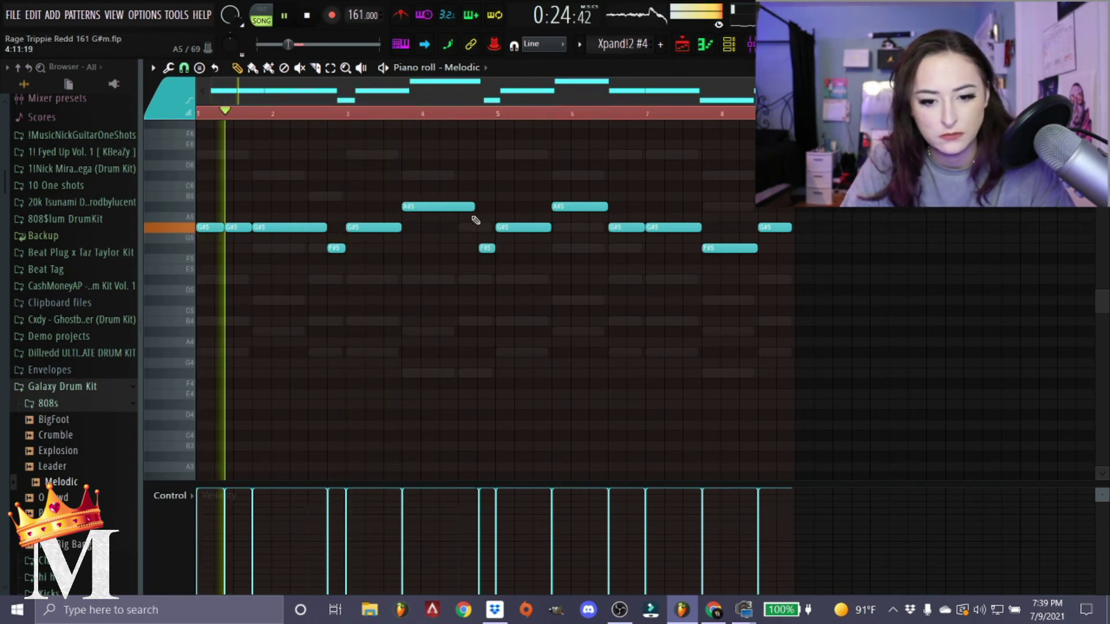
- Extend the A#5 from step 13 of bar 3 to meet the next F#5, slice it into three hits, and play them
{"action": "scroll", "coordinate": [475, 212], "scroll_direction": "up", "scroll_amount": 2, "text": "ctrl"}
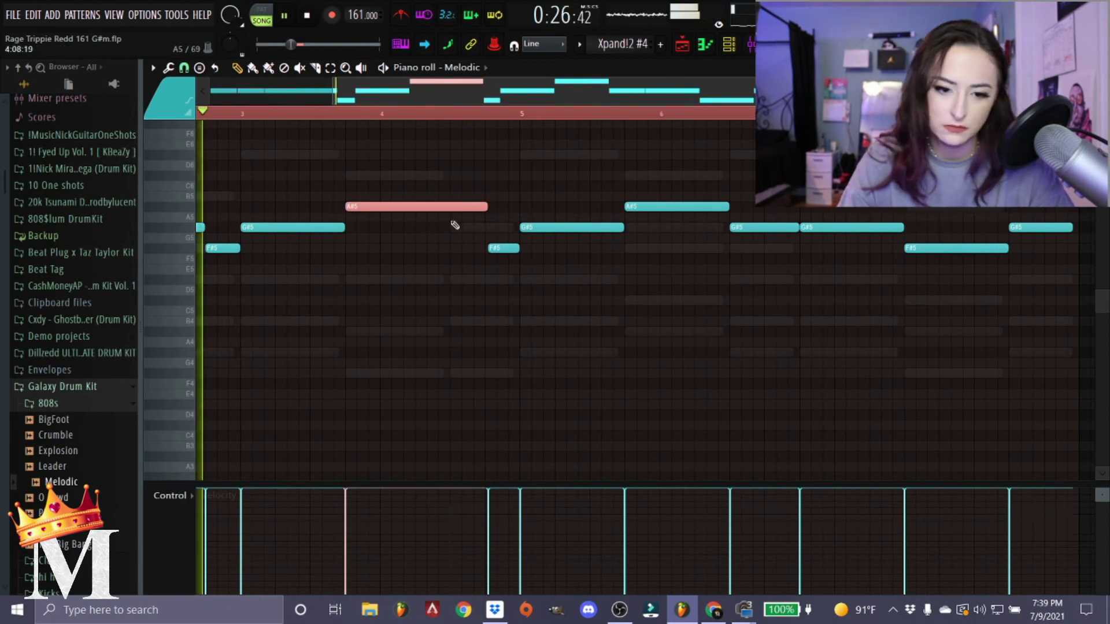
{"action": "scroll", "coordinate": [455, 225], "scroll_direction": "down", "scroll_amount": 3}
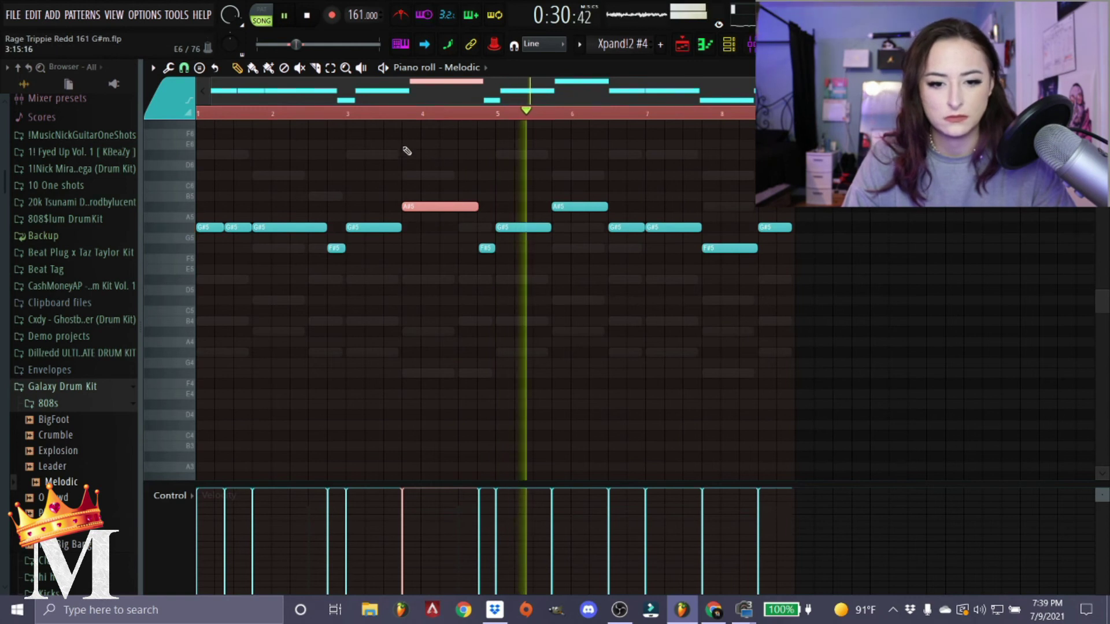
{"action": "scroll", "coordinate": [428, 160], "scroll_direction": "up", "scroll_amount": 3}
{"action": "key", "text": "space"}
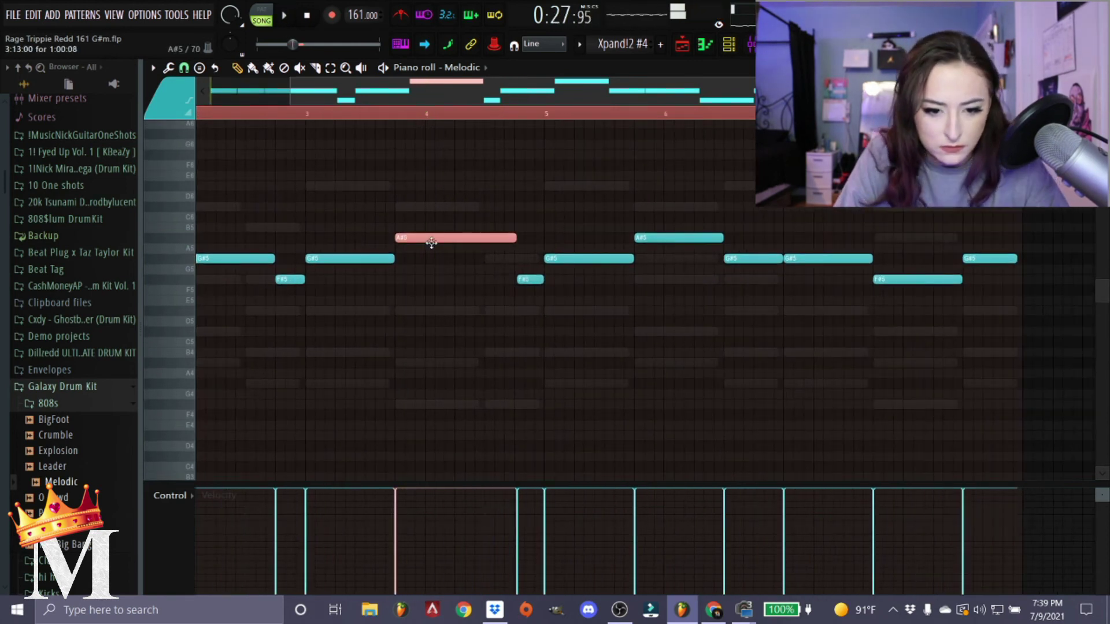
{"action": "scroll", "coordinate": [432, 242], "scroll_direction": "up", "scroll_amount": 2}
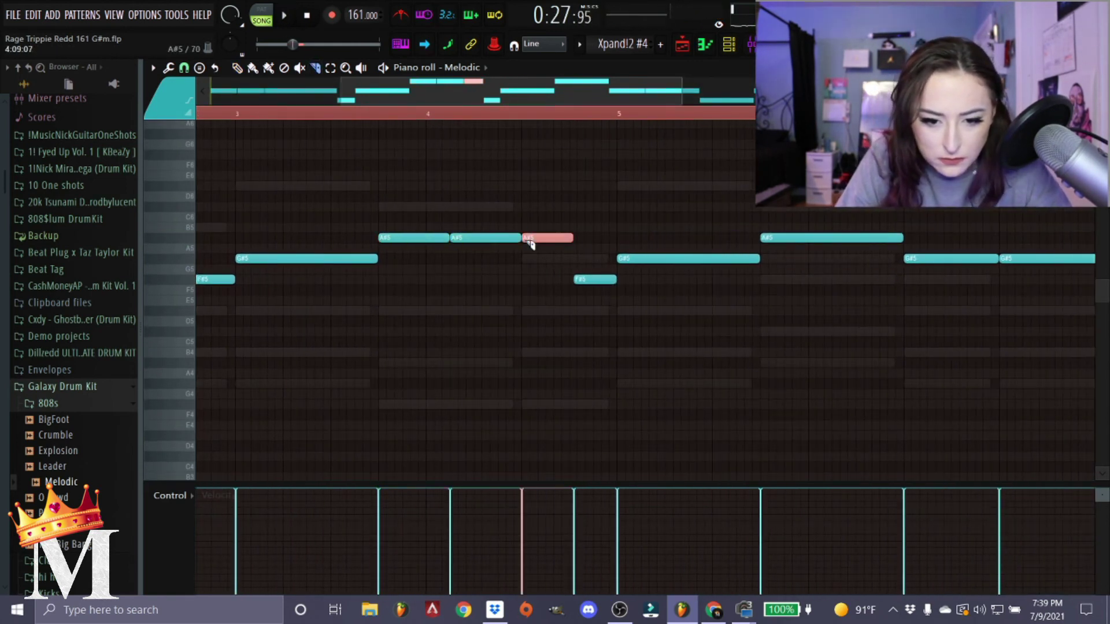
{"action": "key", "text": "space"}
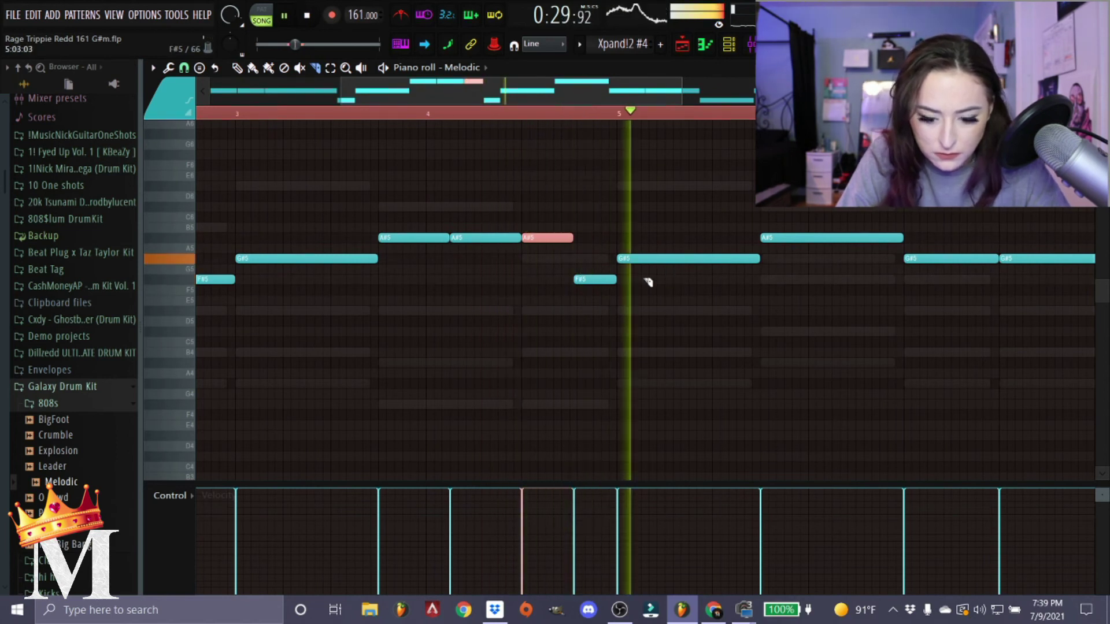
- Replace the three A#5 hits with one A#5 ending at step 9 of bar 4, followed by an F#5 lasting until bar 5
{"action": "key", "text": "p"}
{"action": "right_click", "coordinate": [600, 279]}
{"action": "key", "text": "space"}
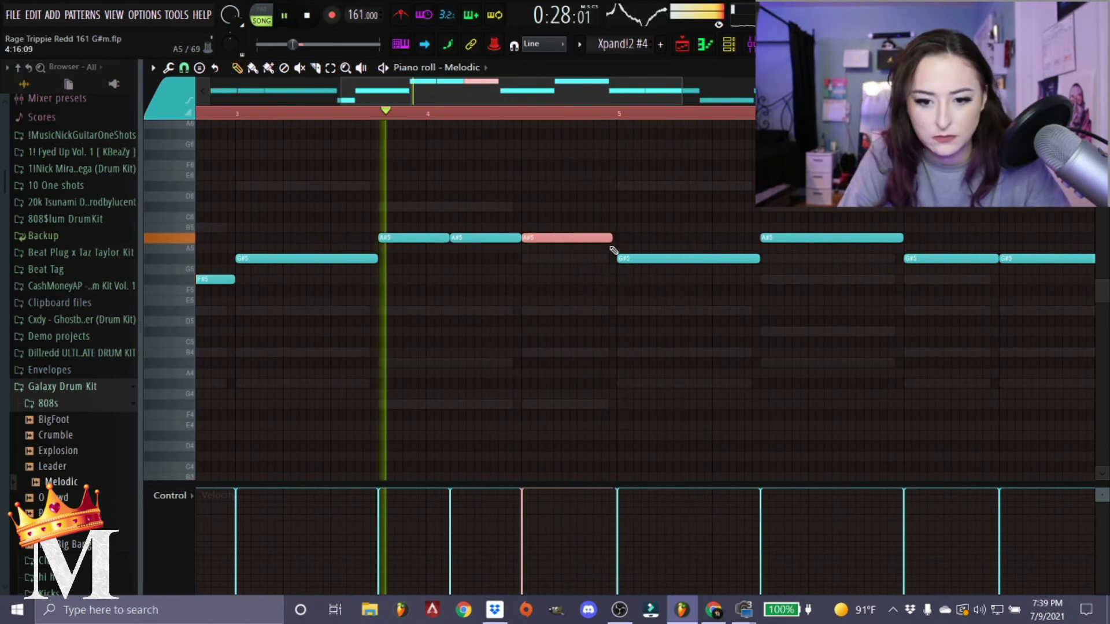
{"action": "left_click_drag", "start_coordinate": [610, 238], "coordinate": [622, 241]}
{"action": "key", "text": "space"}
{"action": "right_click", "coordinate": [587, 236]}
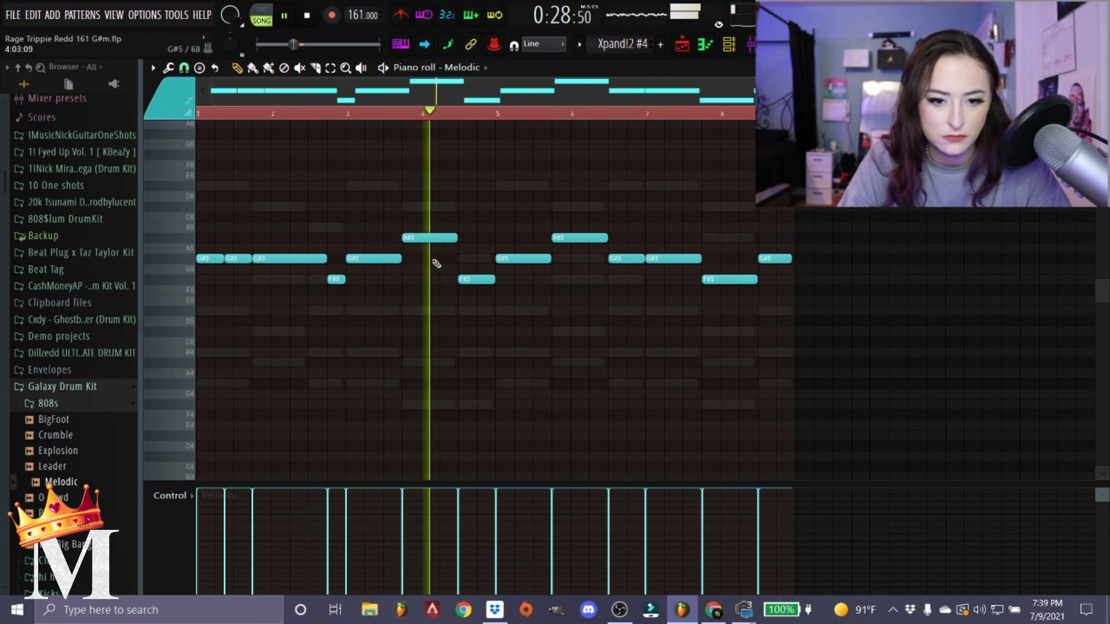
- Slice the F#5 in bar 4 at steps 11 and 13 into two short hits and one longer hit, and play it
{"action": "key", "text": "space"}
{"action": "scroll", "coordinate": [472, 282], "scroll_direction": "up", "scroll_amount": 4}
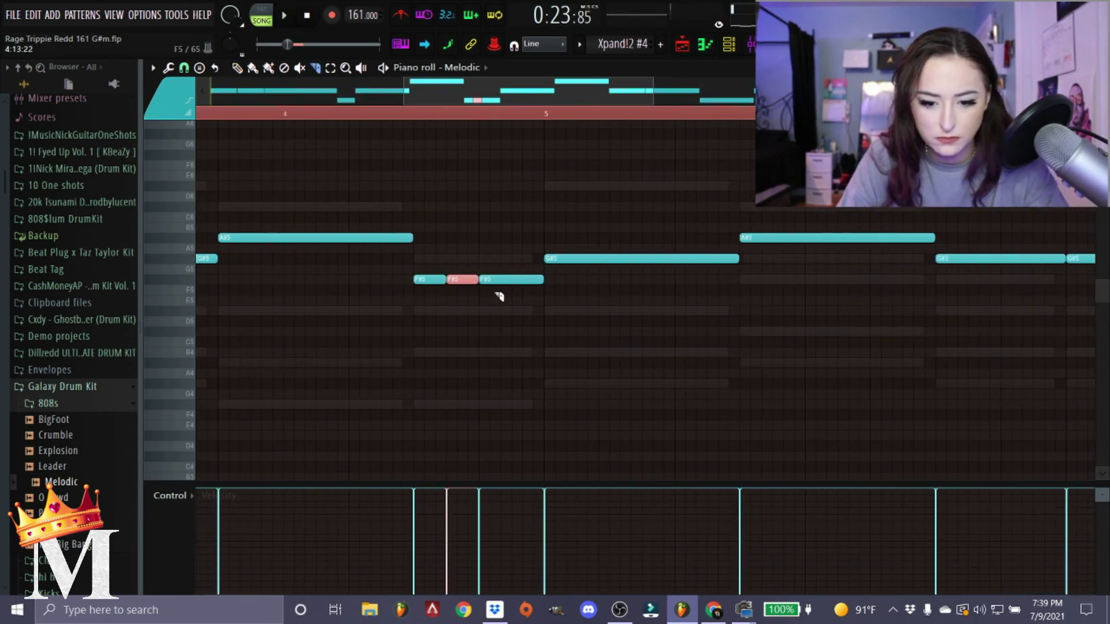
{"action": "scroll", "coordinate": [483, 240], "scroll_direction": "down", "scroll_amount": 4}
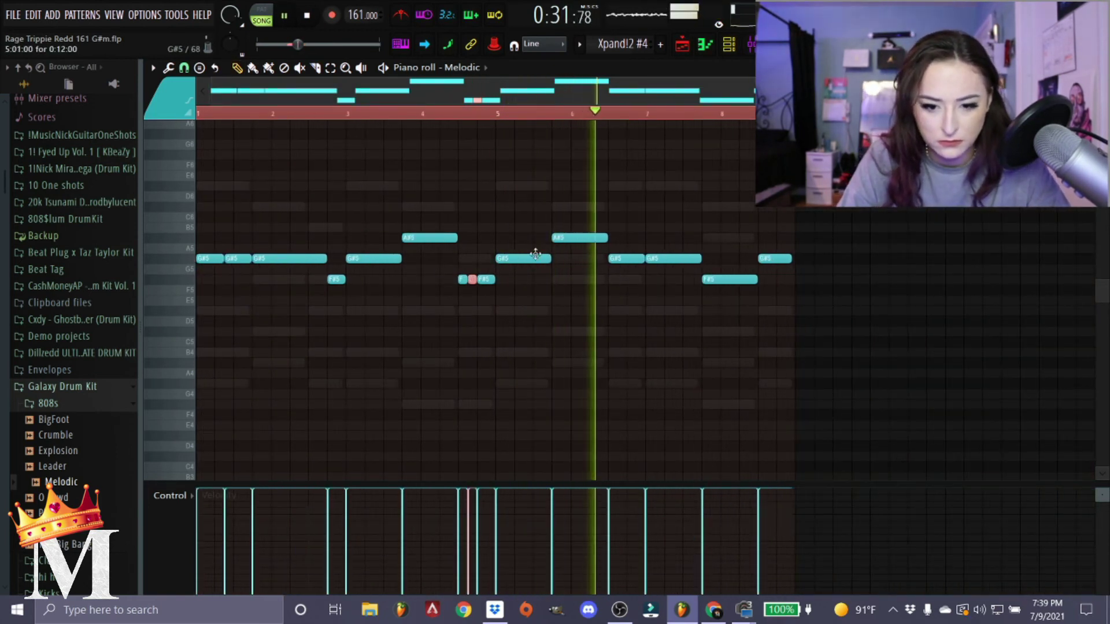
- Clear the old 808 notes from the second half of the pattern, bars 5 to 8
{"action": "right_click", "coordinate": [563, 238]}
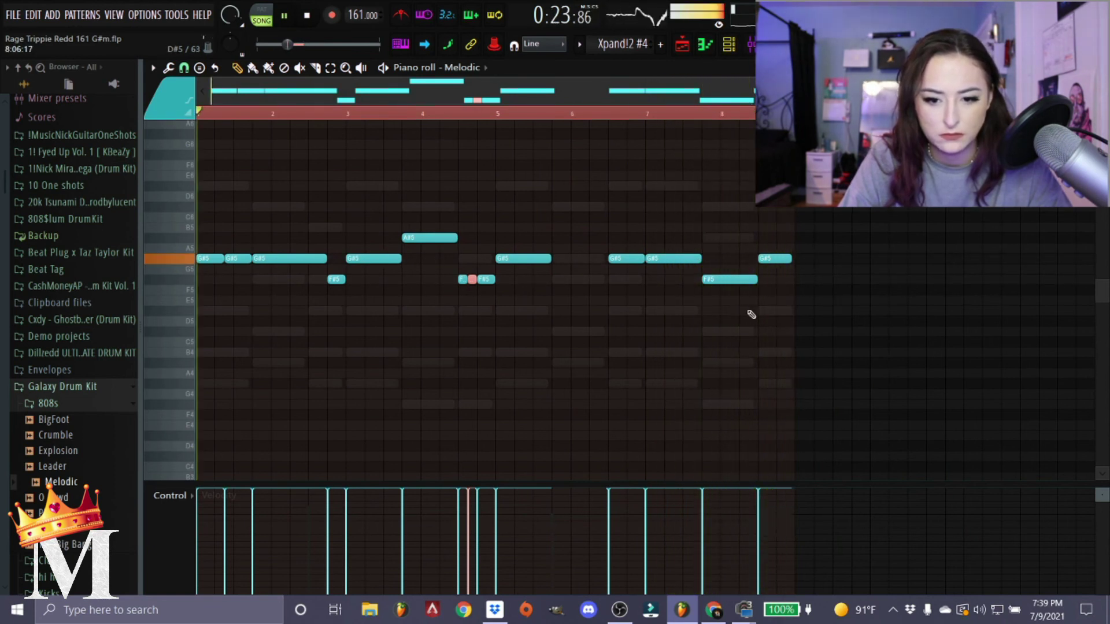
{"action": "key", "text": "space"}
{"action": "right_click", "coordinate": [636, 259]}
{"action": "right_click", "coordinate": [671, 258]}
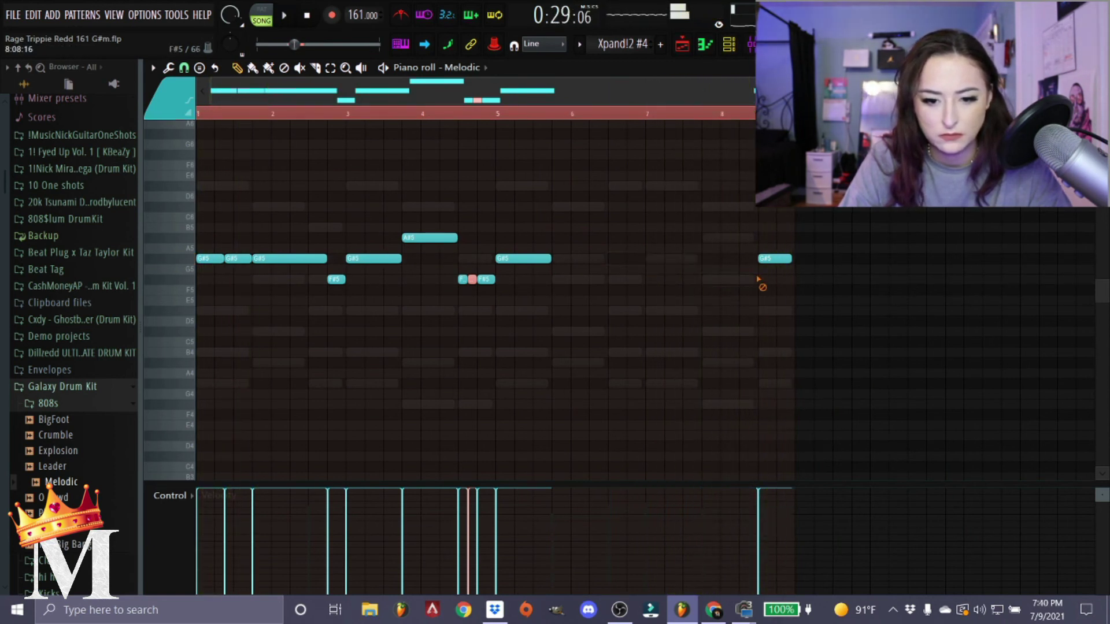
- Duplicate the 808 notes of bars 1 to 4 into bars 5 to 8 and play the full pattern
{"action": "left_click_drag", "start_coordinate": [537, 323], "coordinate": [137, 200]}
{"action": "key", "text": "ctrl+b"}
{"action": "left_click_drag", "start_coordinate": [856, 258], "coordinate": [578, 255]}
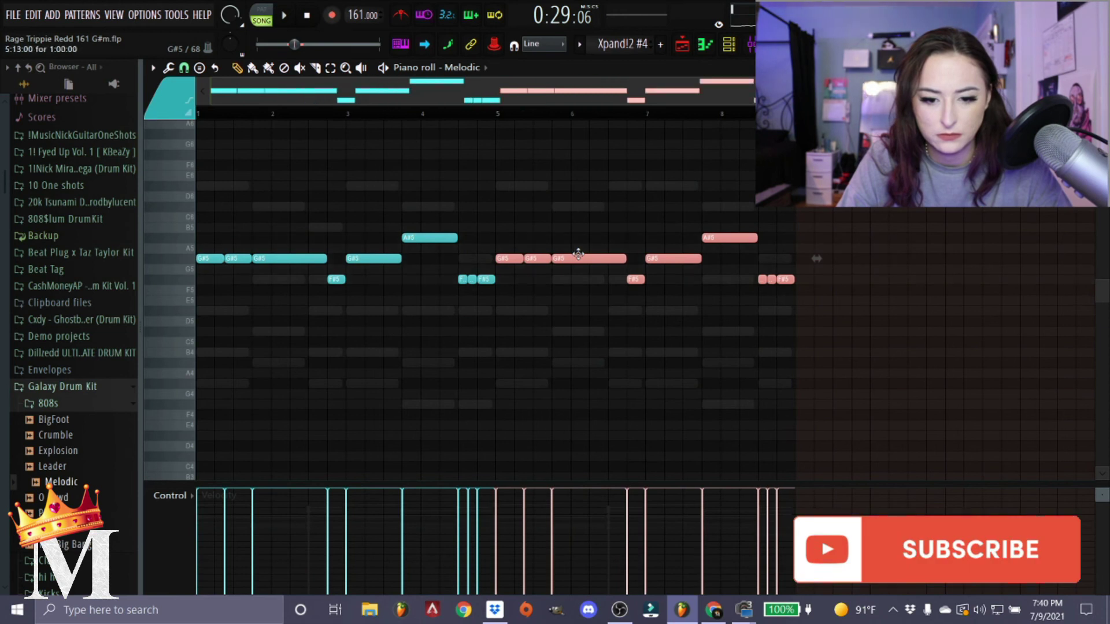
{"action": "left_click", "coordinate": [235, 116]}
{"action": "key", "text": "space"}
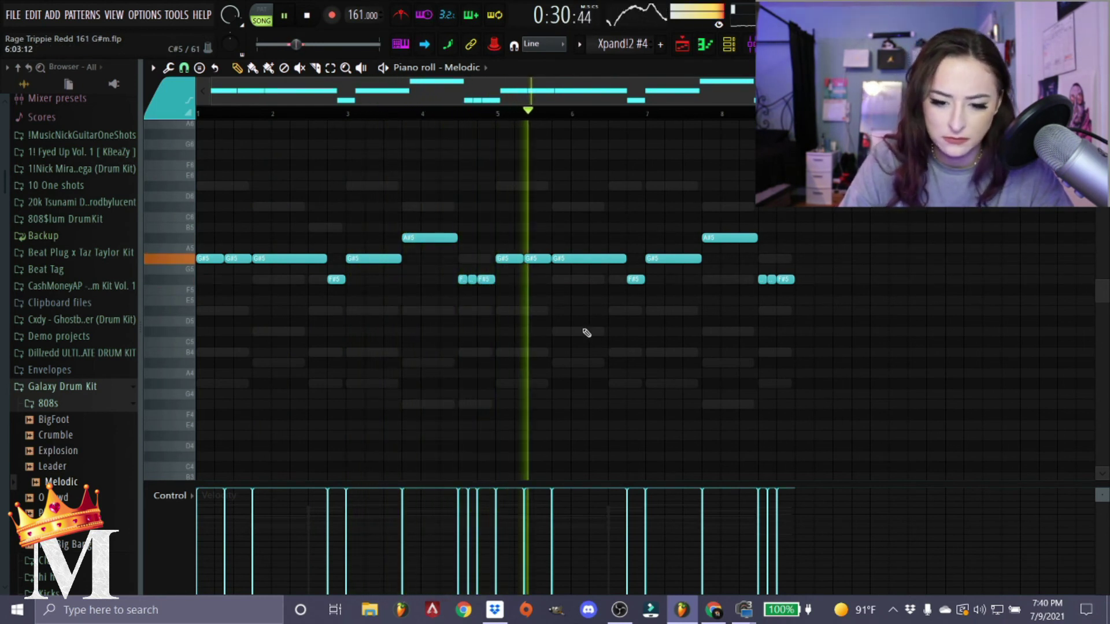
- Delete the second G#5 in bars 5 and 1, and extend each bar's first G#5 to meet the next note
{"action": "key", "text": "space"}
{"action": "right_click", "coordinate": [540, 259]}
{"action": "key", "text": "space"}
{"action": "left_click_drag", "start_coordinate": [521, 260], "coordinate": [548, 263]}
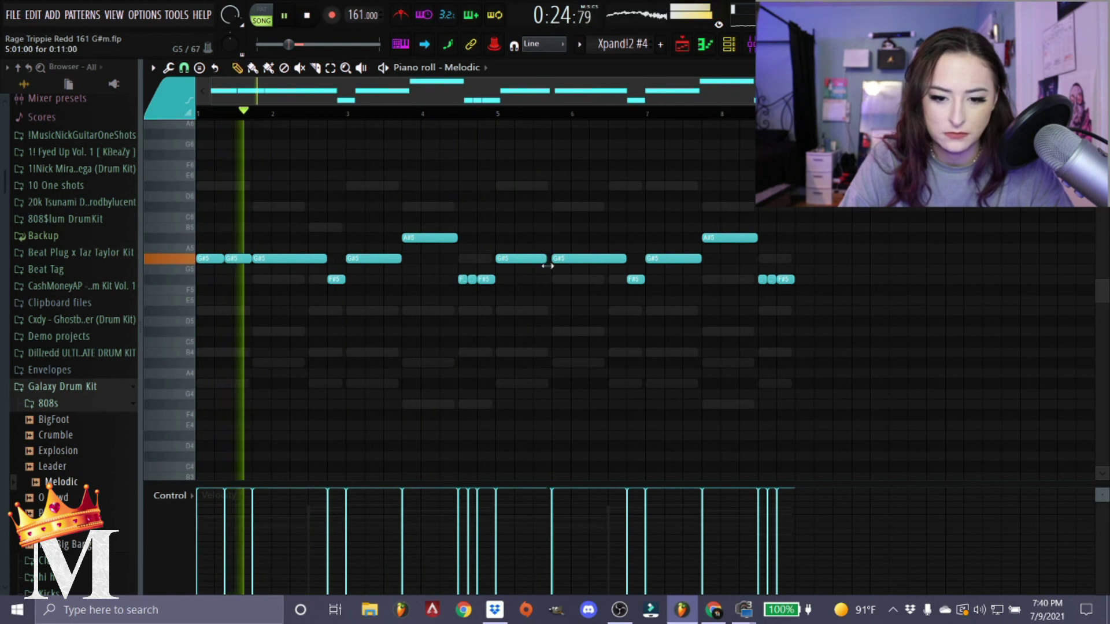
{"action": "right_click", "coordinate": [238, 260]}
{"action": "left_click_drag", "start_coordinate": [221, 259], "coordinate": [246, 265]}
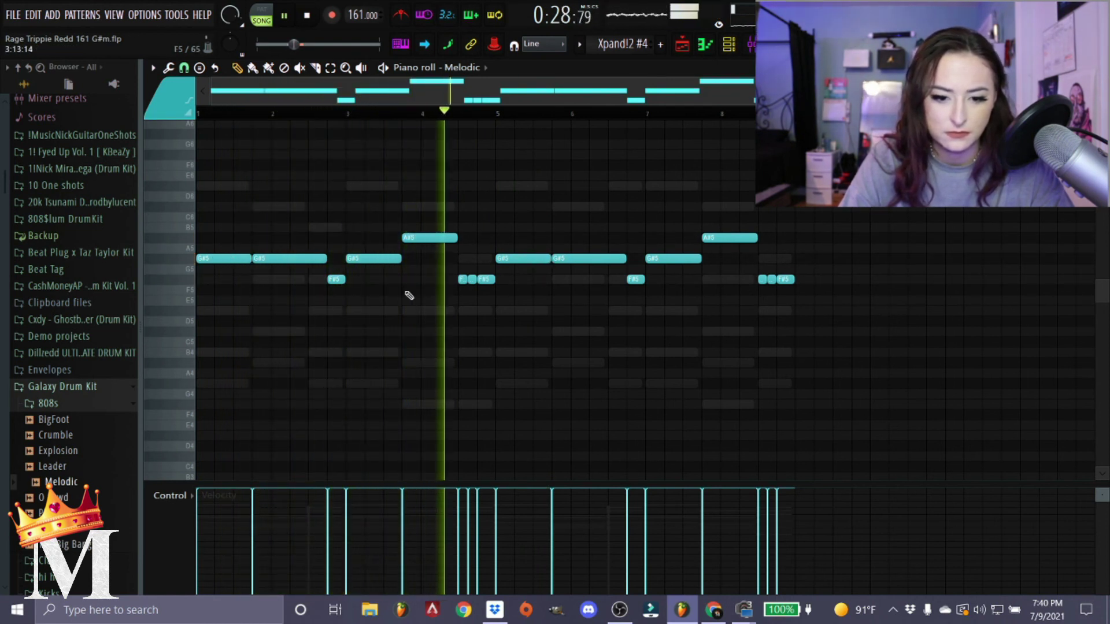
- Try the three closing F#5 hits from step 9 of bar 8 on G#5 during playback
{"action": "left_click_drag", "start_coordinate": [808, 288], "coordinate": [758, 278]}
{"action": "key", "text": "ctrl+Down"}
{"action": "key", "text": "shift+Up"}
{"action": "key", "text": "shift+Up"}
{"action": "key", "text": "ctrl+Up"}
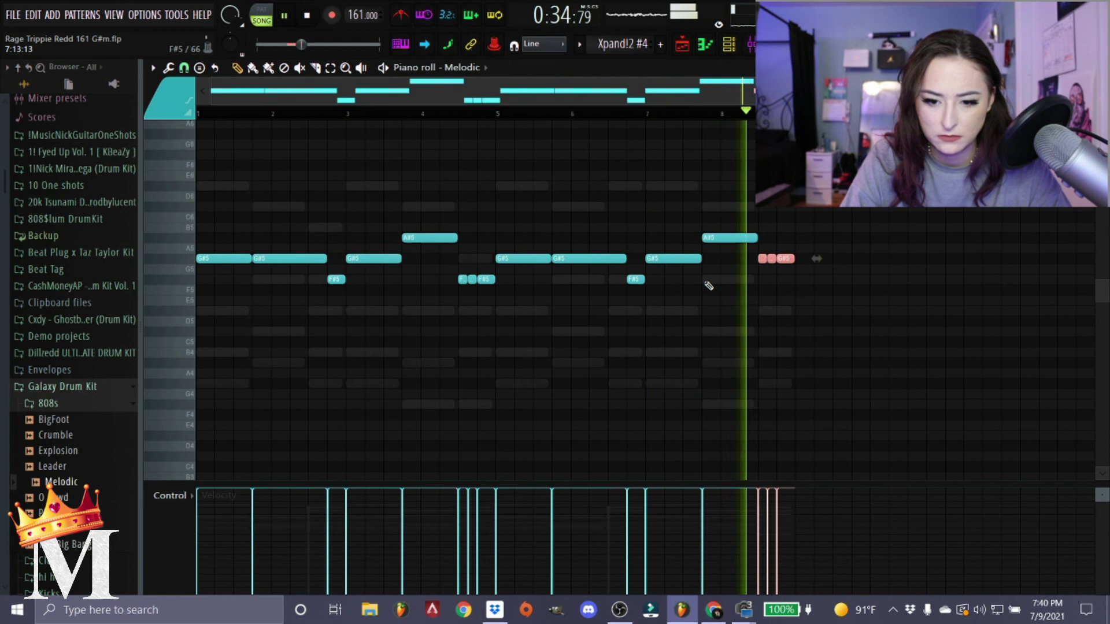
- Try the three closing hits of bar 8 at a higher pitch, settle them on D#5, and play the pattern
{"action": "key", "text": "space"}
{"action": "key", "text": "Up"}
{"action": "key", "text": "Up"}
{"action": "key", "text": "Up"}
{"action": "key", "text": "Up"}
{"action": "left_click", "coordinate": [721, 114]}
{"action": "key", "text": "space"}
{"action": "key", "text": "space"}
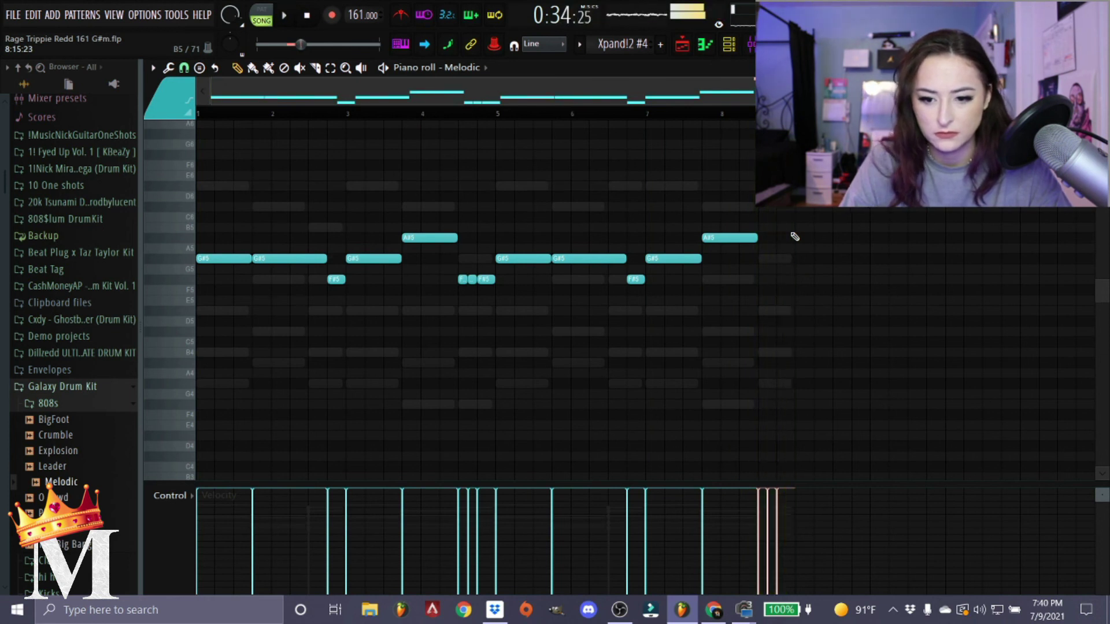
{"action": "key", "text": "ctrl+Down"}
{"action": "key", "text": "space"}
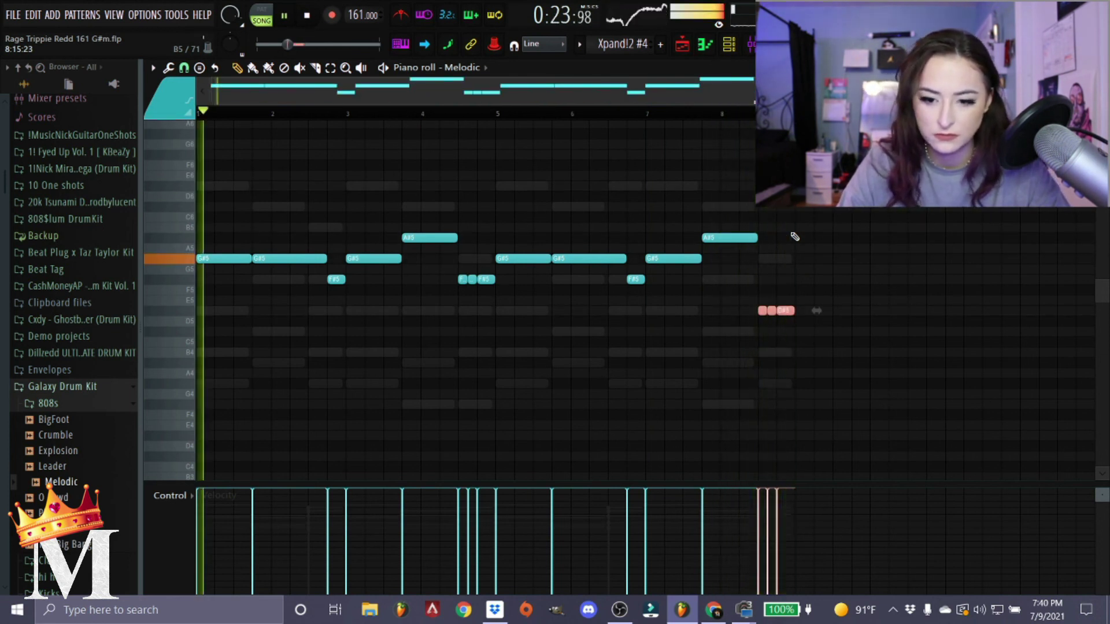